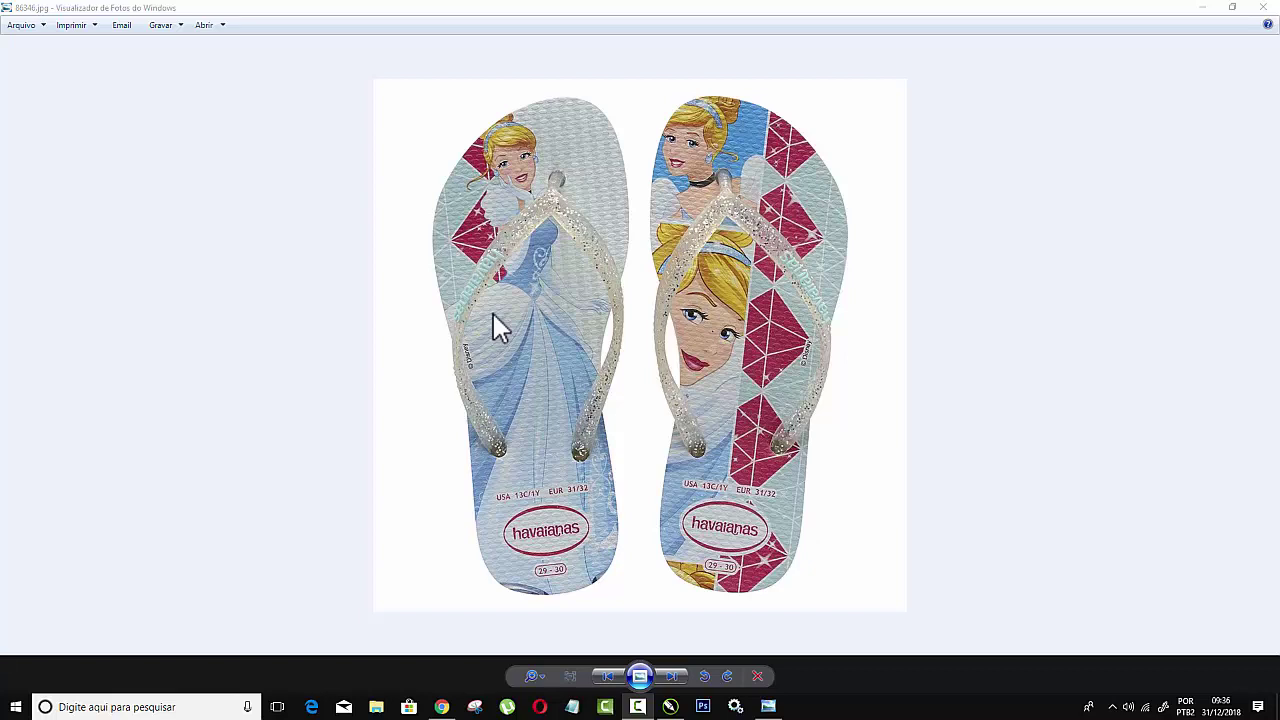
- Switch from the Cinderella flip-flop photo in Windows Photo Viewer to CorelDRAW 2018's welcome screen
click(670, 706)
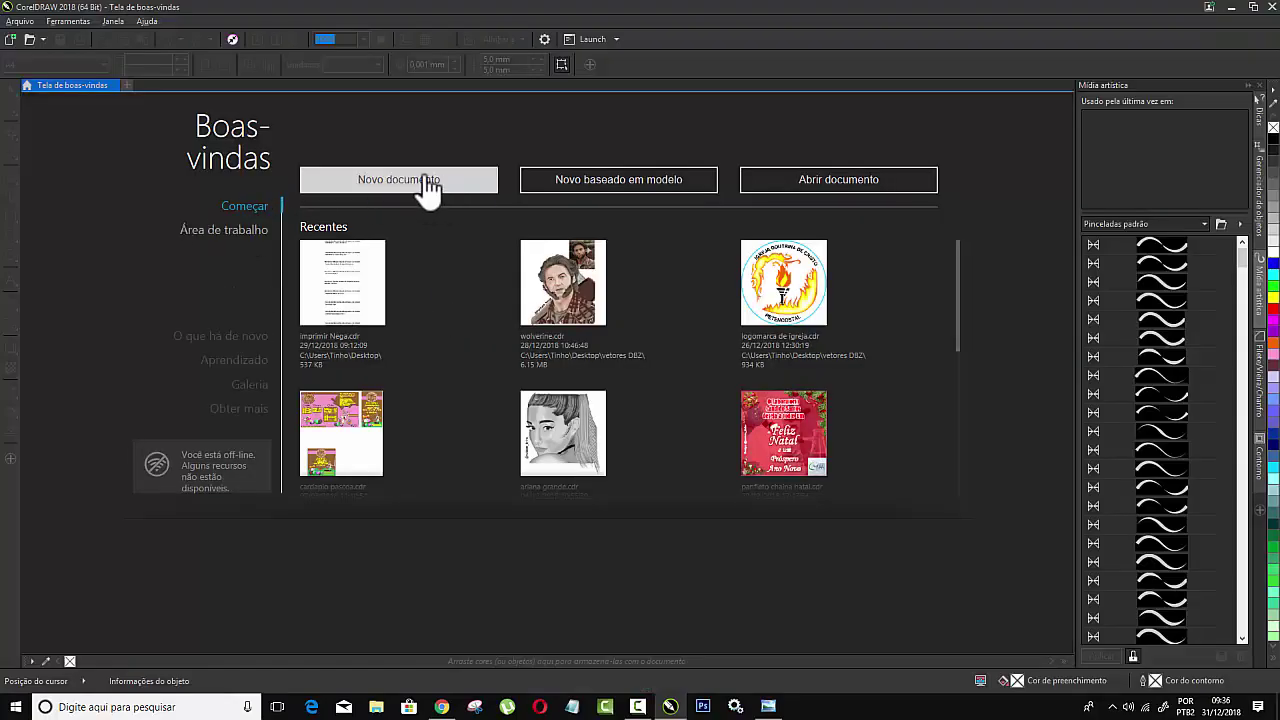
- Create a new A4 document (21,0 × 29,7 cm) with units set to centímetros
click(426, 186)
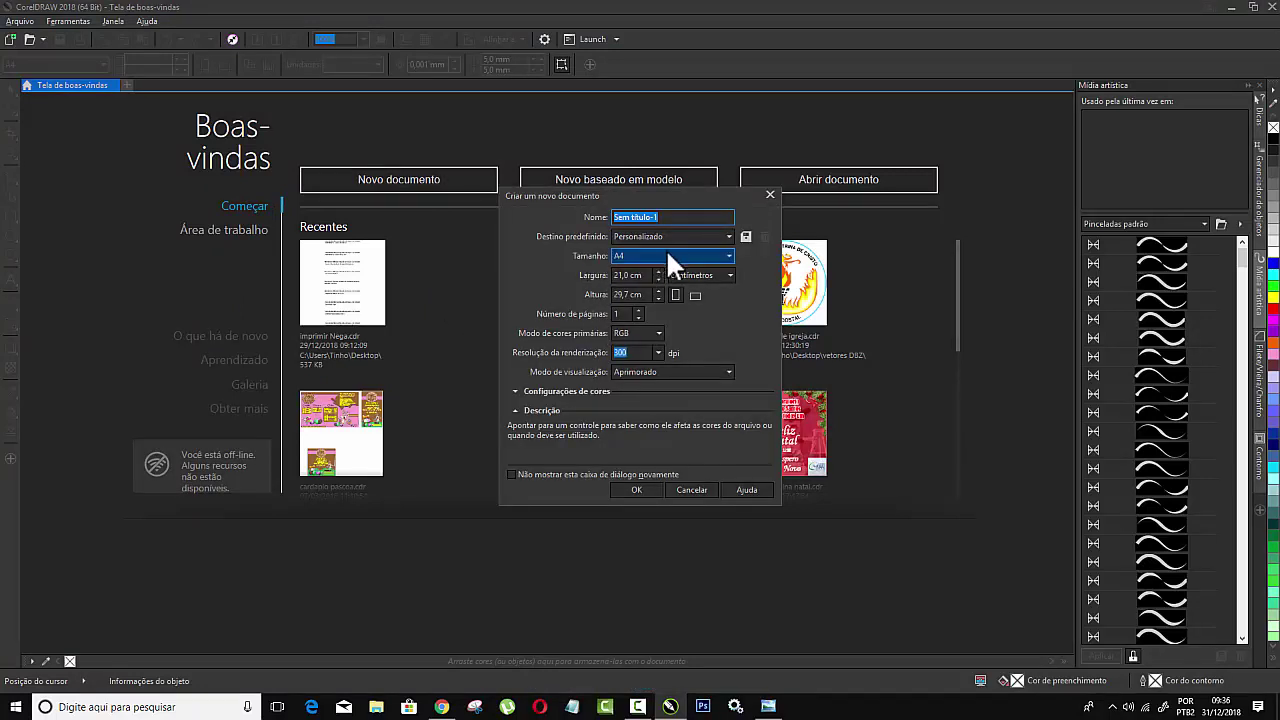
click(683, 255)
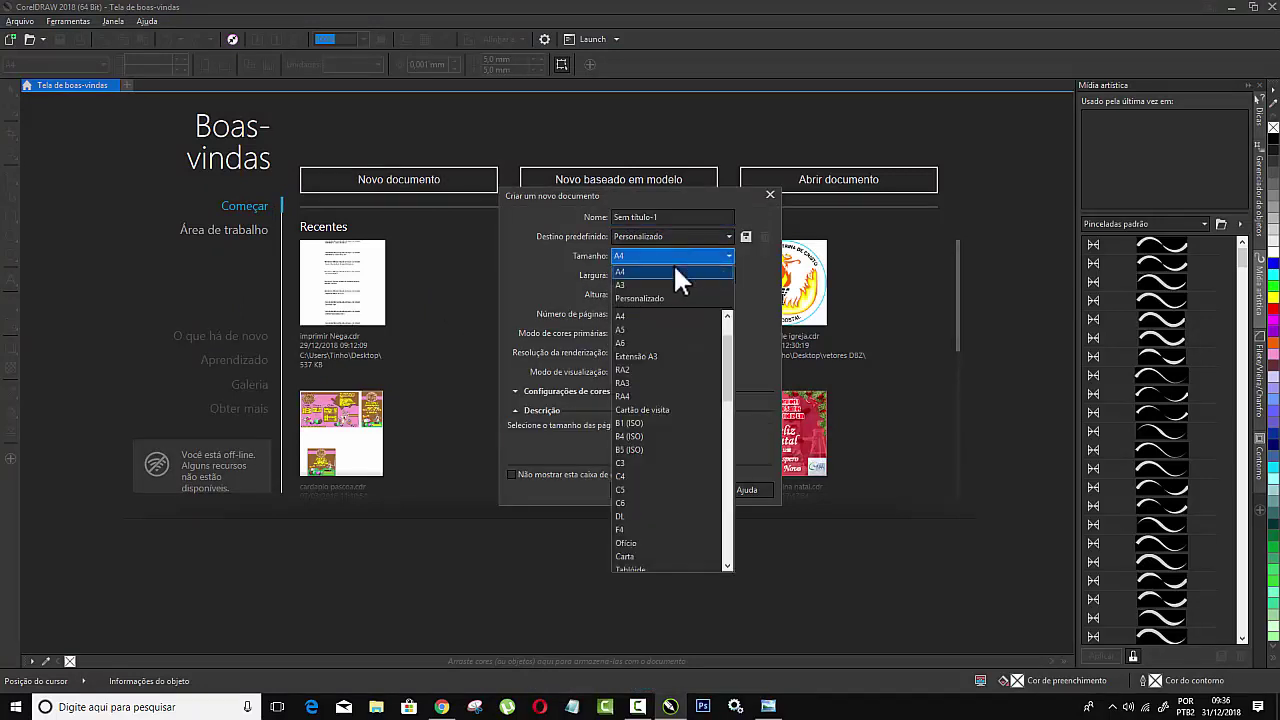
click(673, 263)
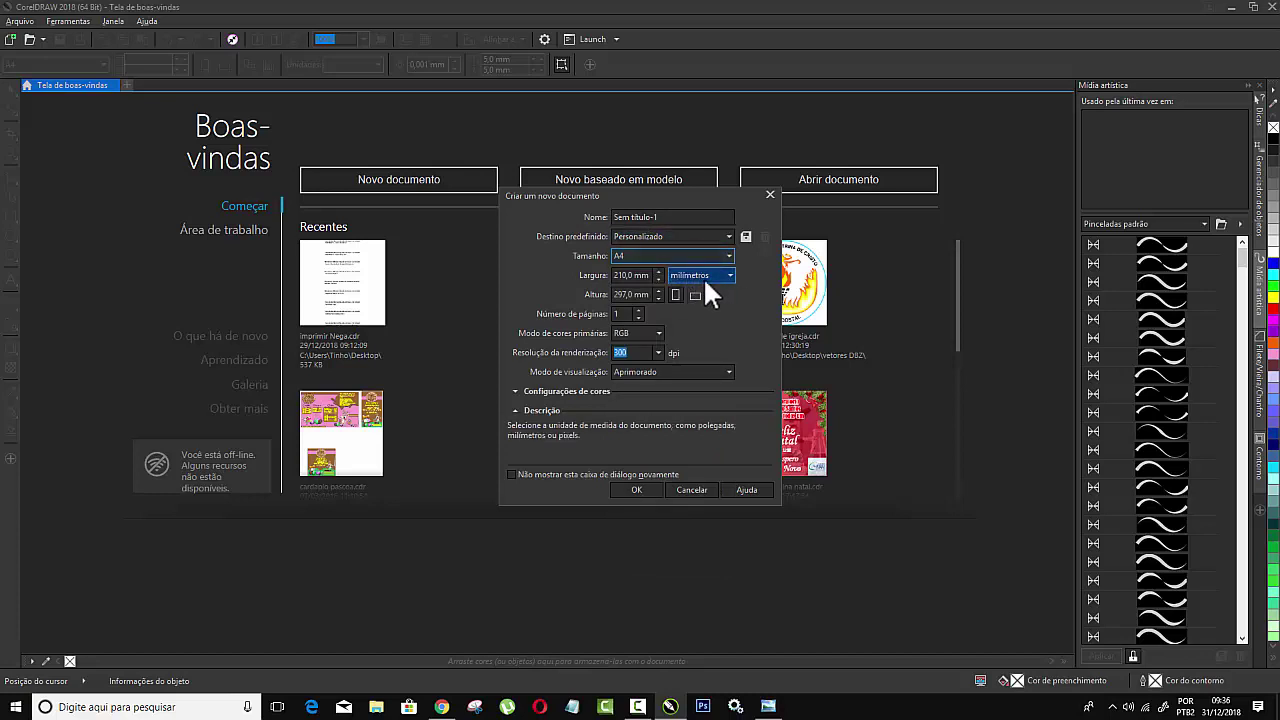
click(730, 276)
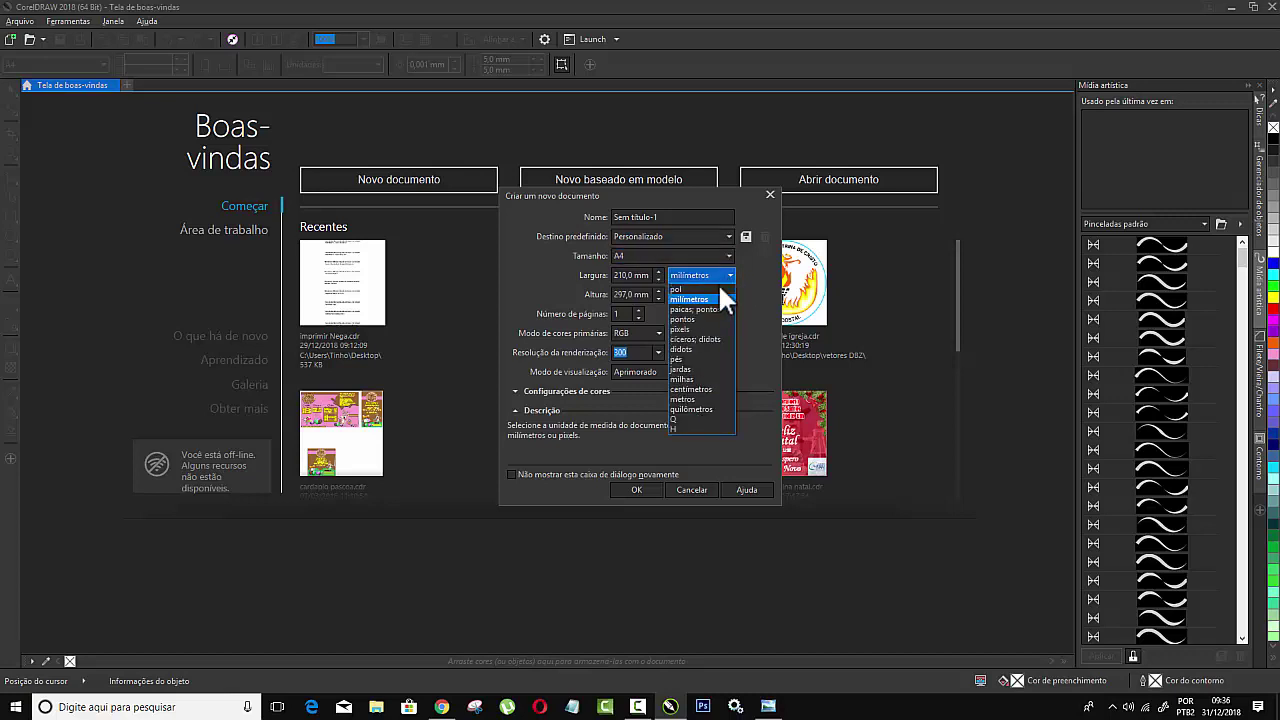
click(708, 382)
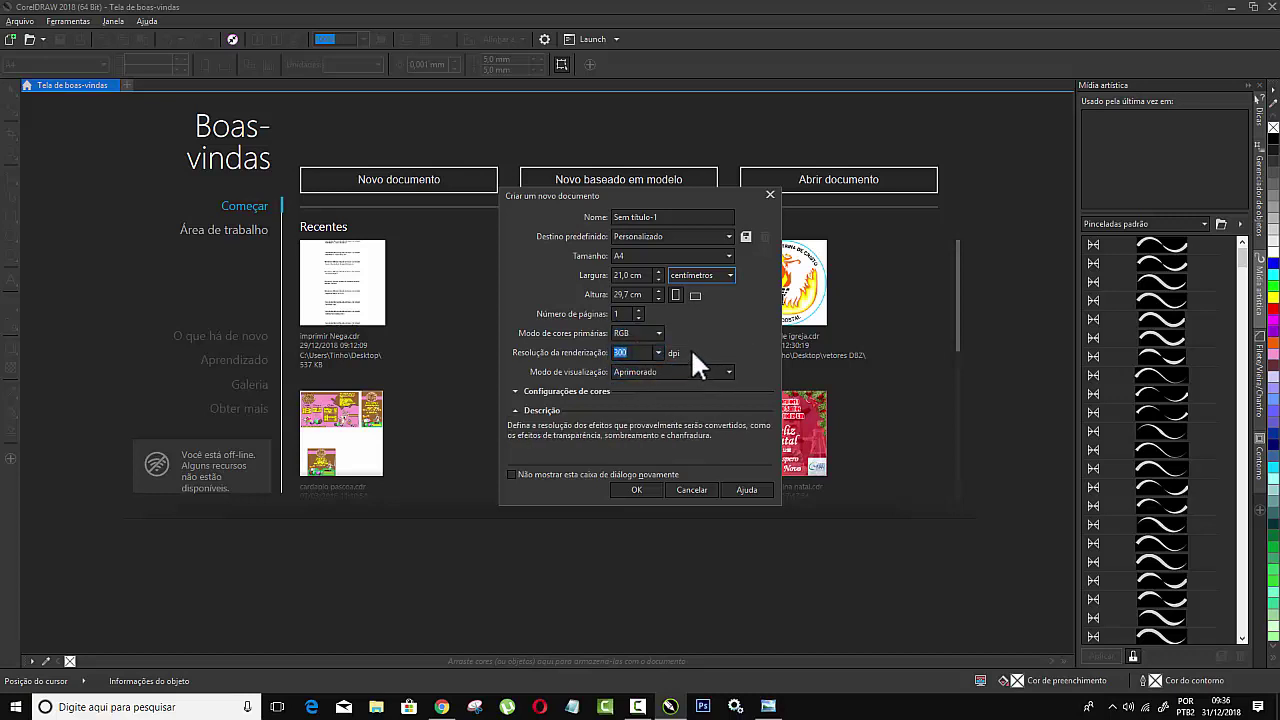
click(646, 490)
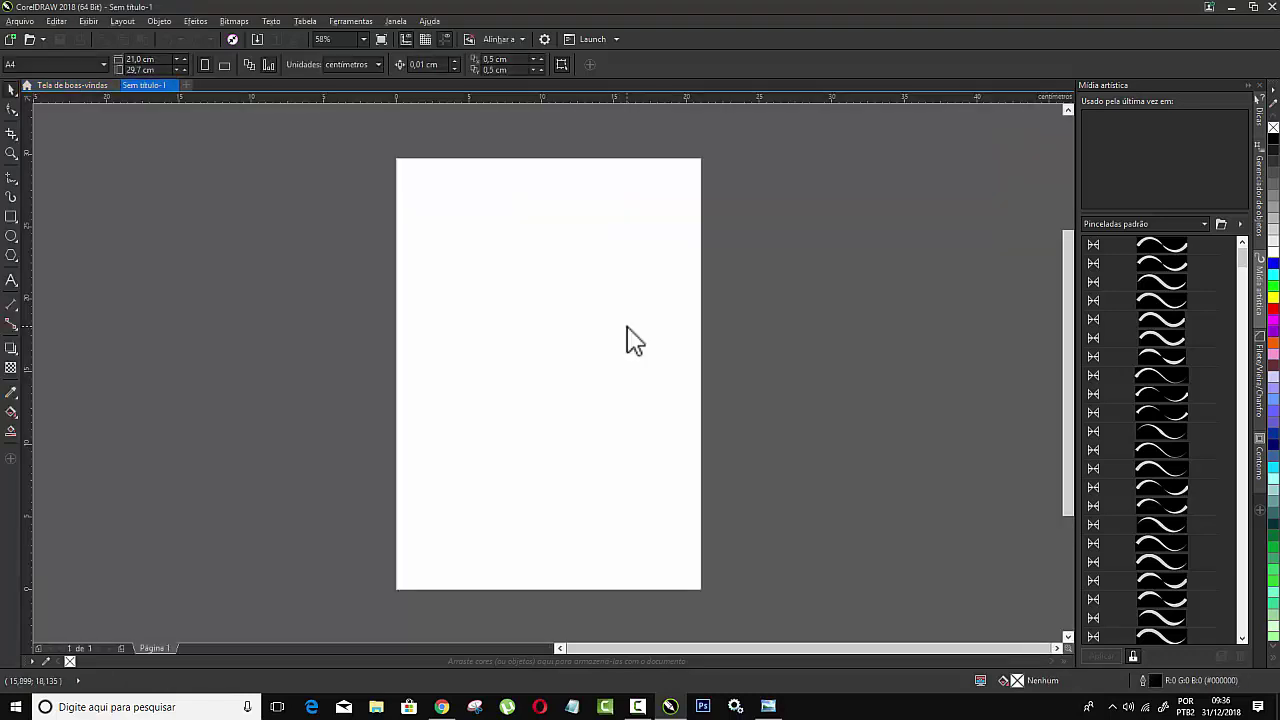
- Import the flip-flop photo 86346.jpg through the workspace context menu
right_click(237, 193)
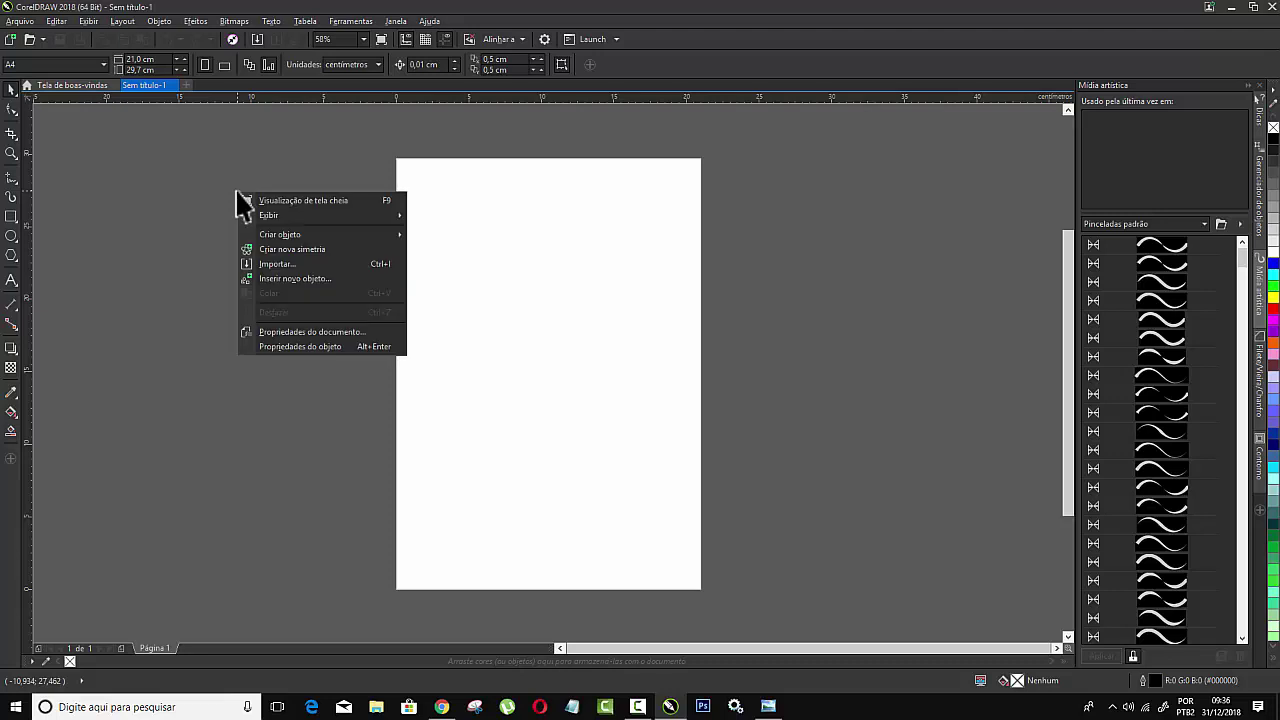
click(300, 259)
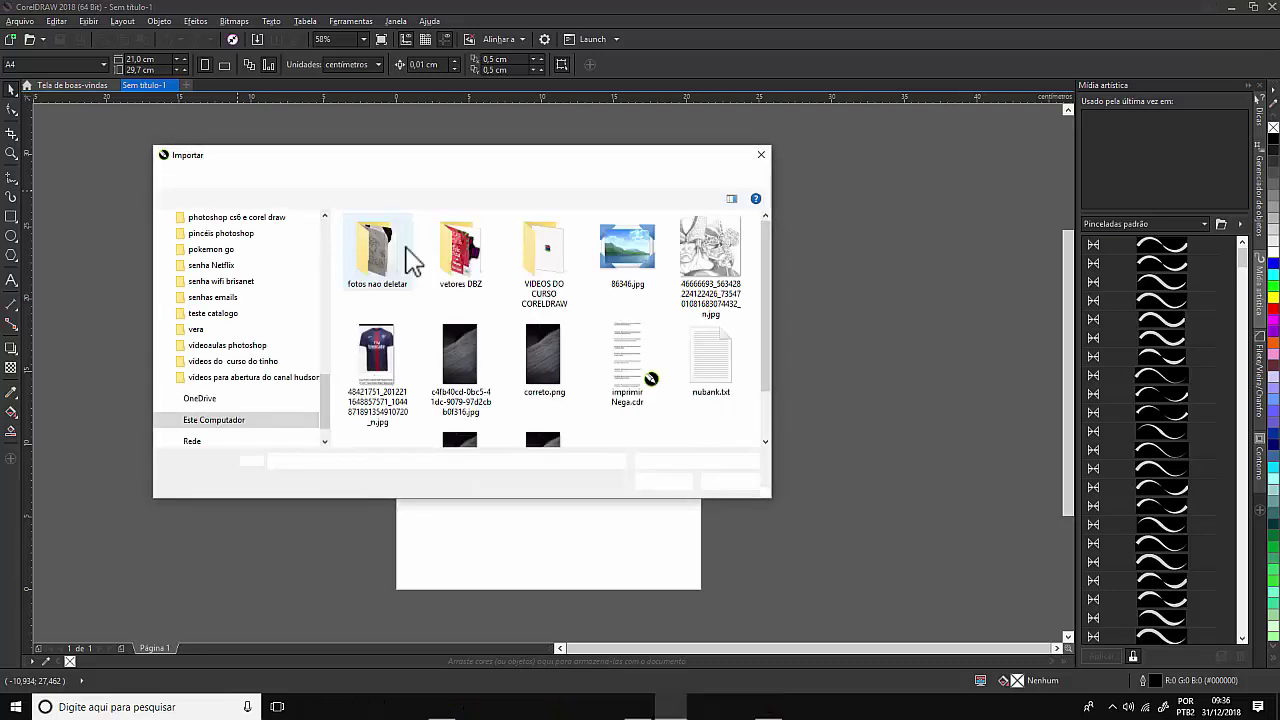
click(648, 255)
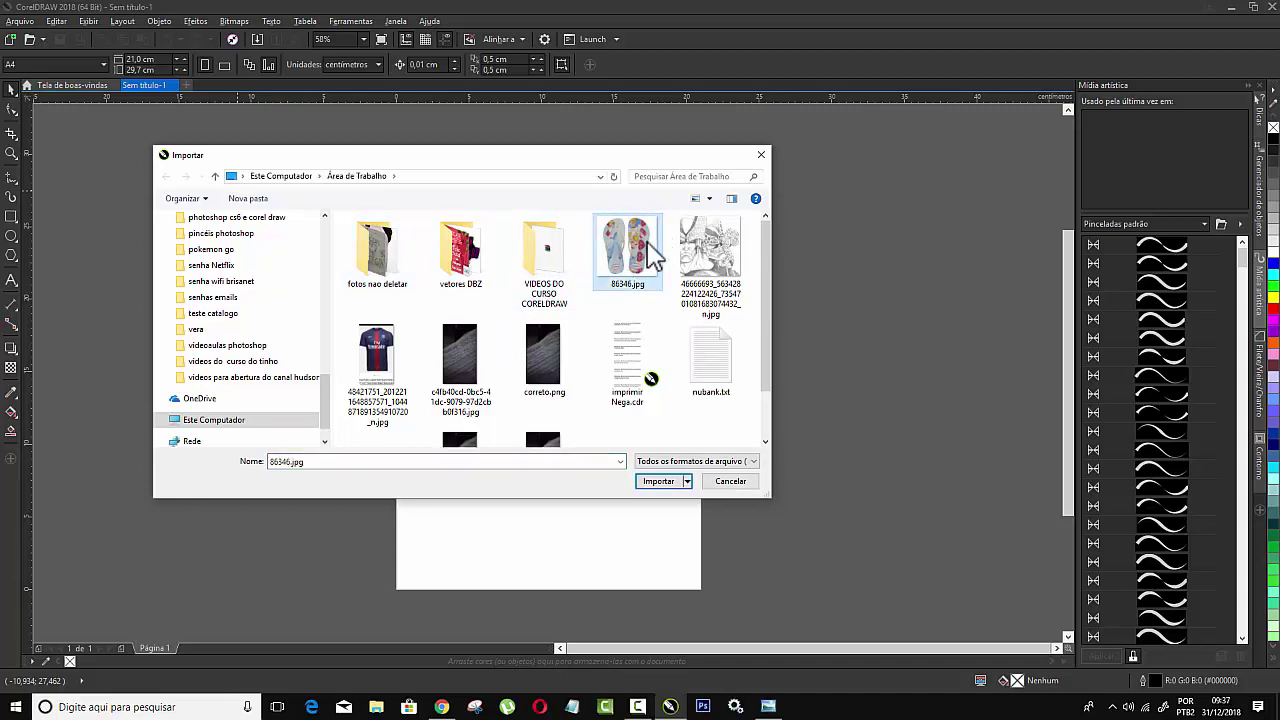
click(660, 487)
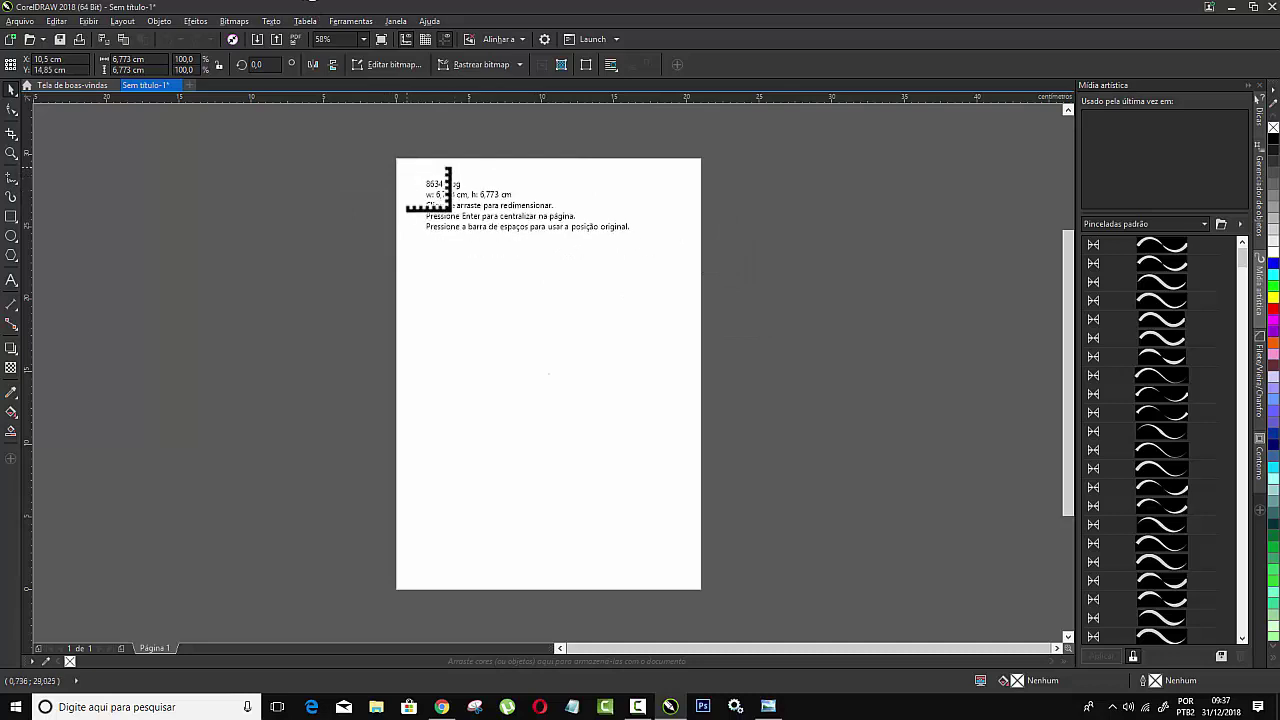
- Place the imported flip-flop photo on the page and zoom in on it
click(403, 164)
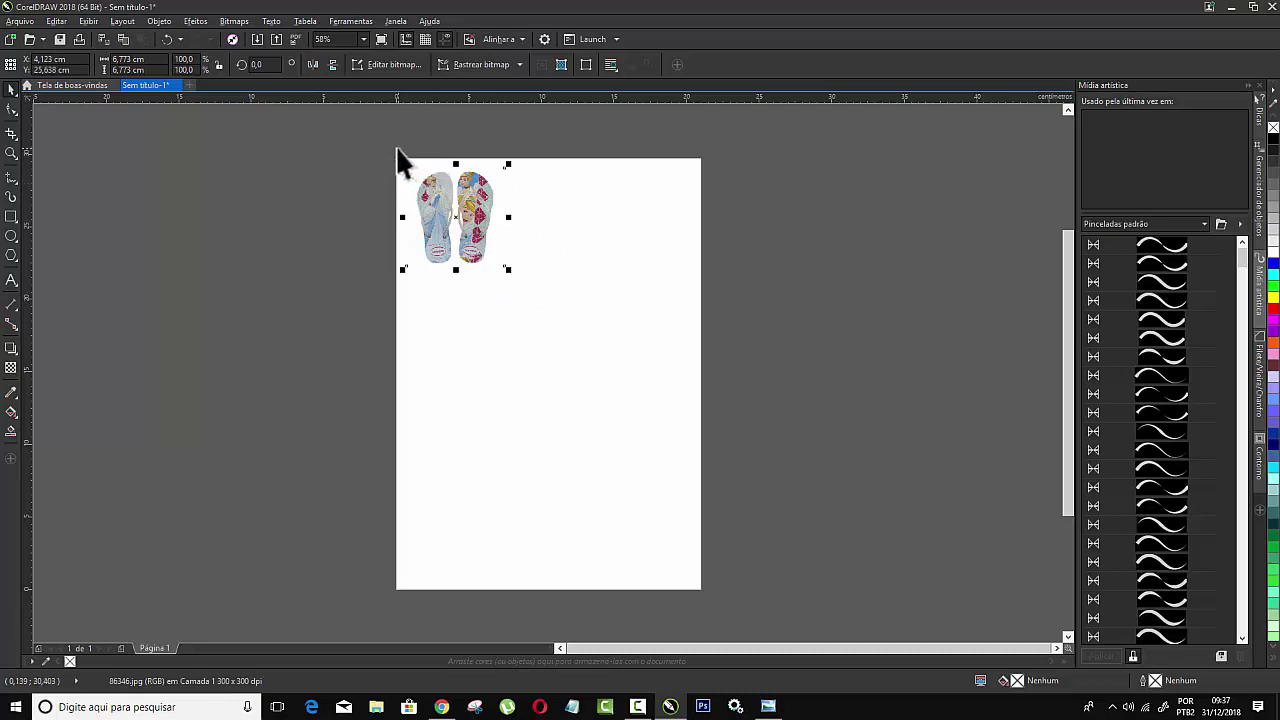
key(shift+F2)
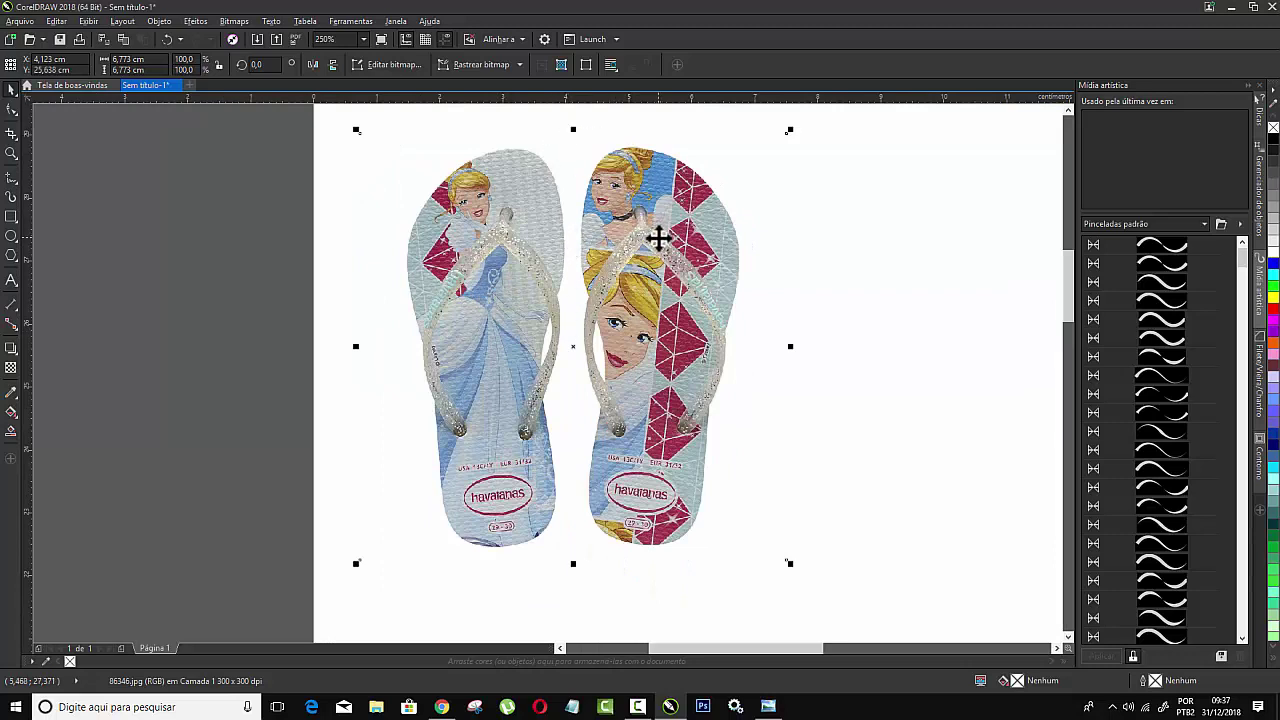
key(Escape)
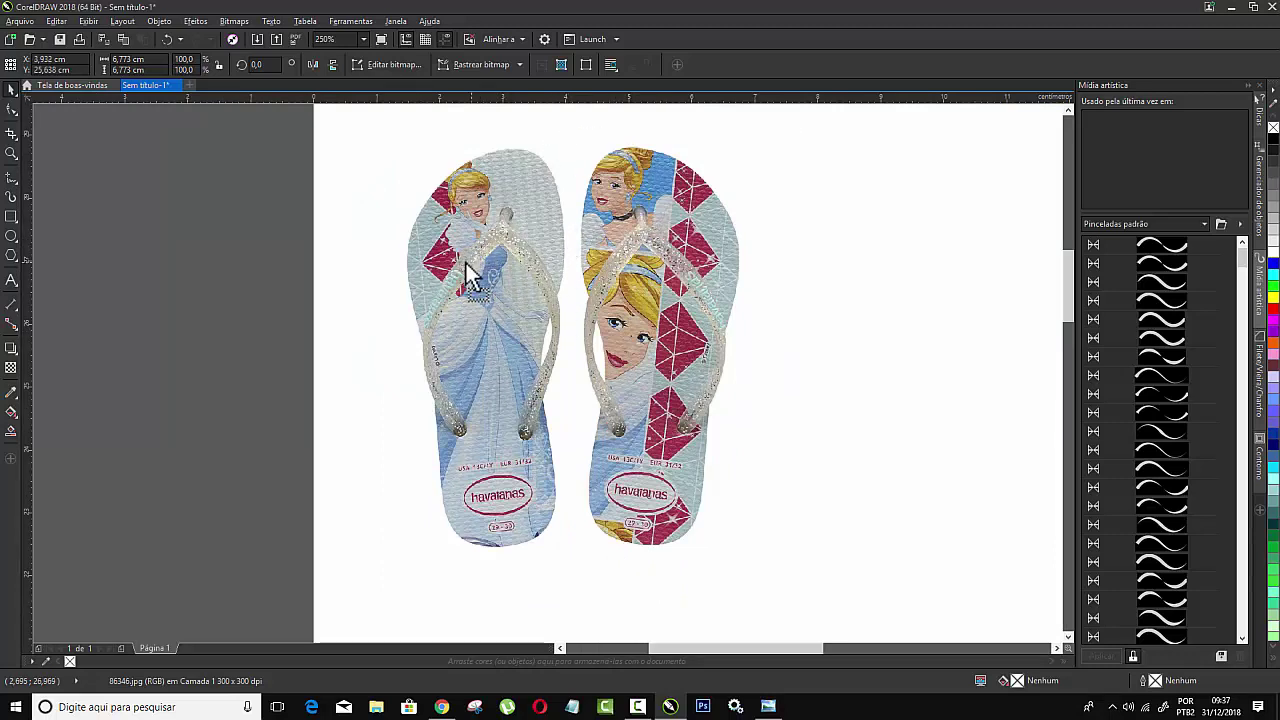
drag(466, 263, 444, 268)
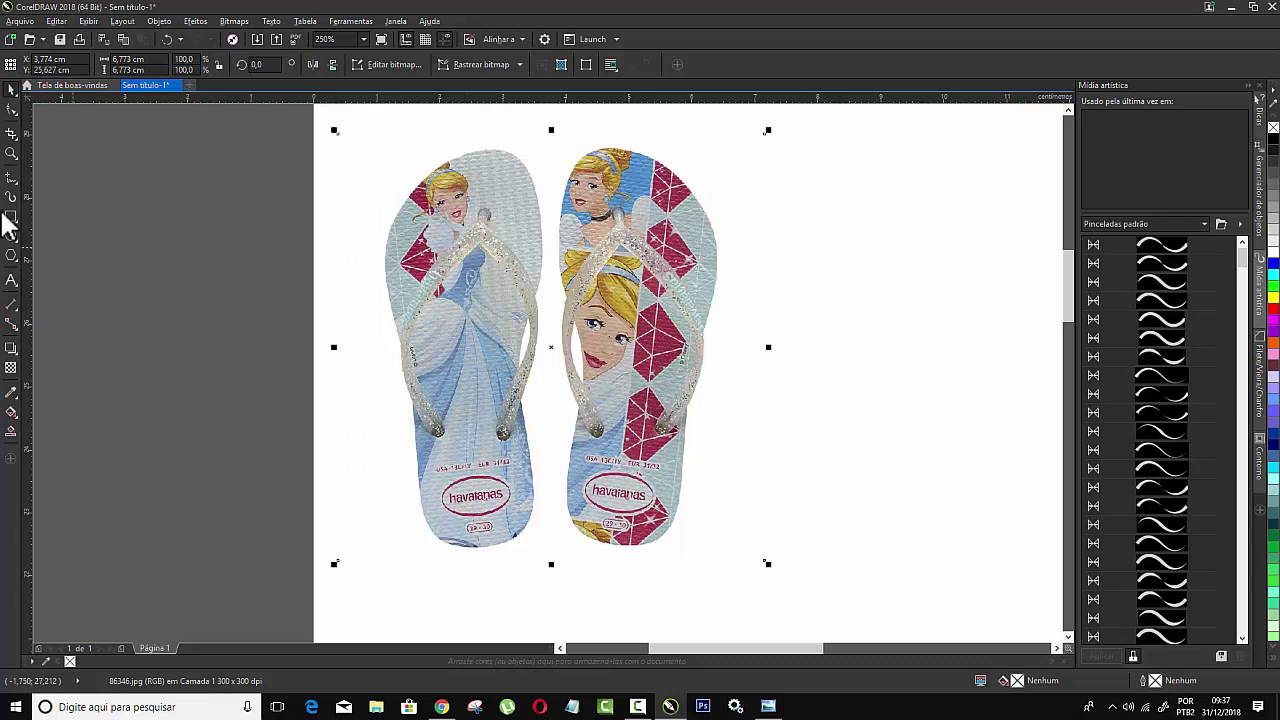
- Crop the photo down to only the left Cinderella sandal
click(11, 133)
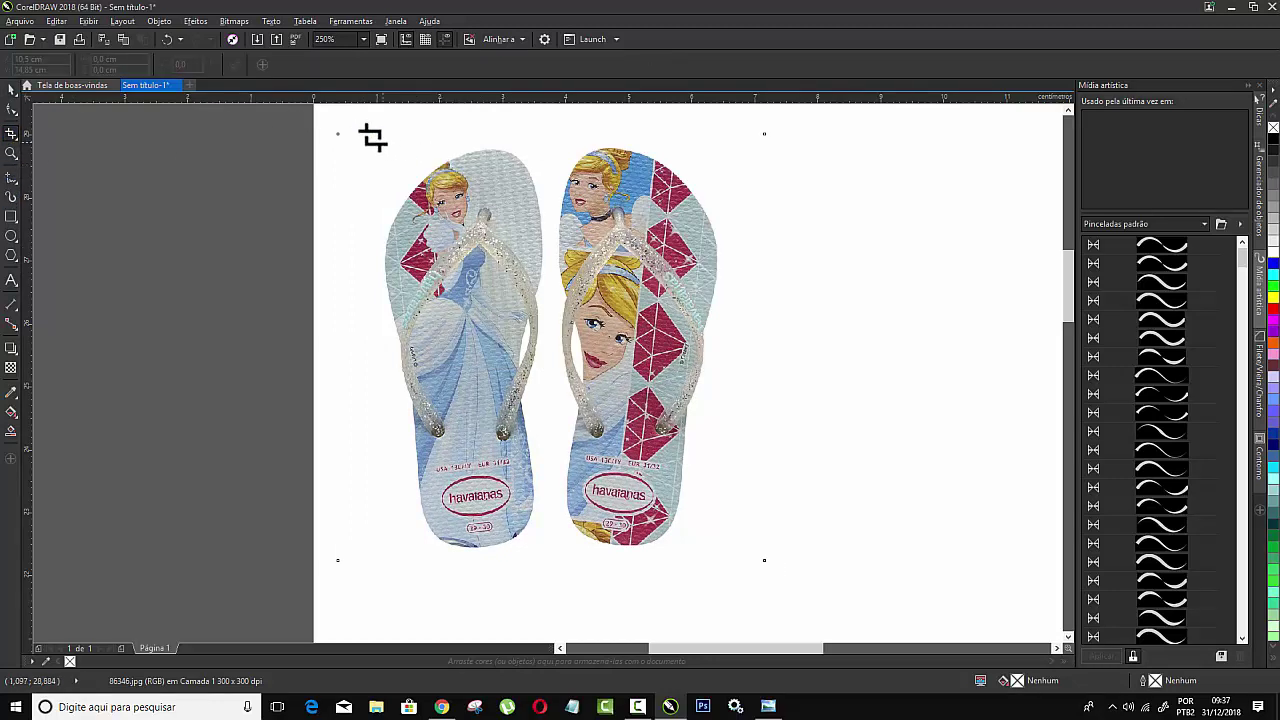
drag(331, 125, 556, 591)
double_click(523, 509)
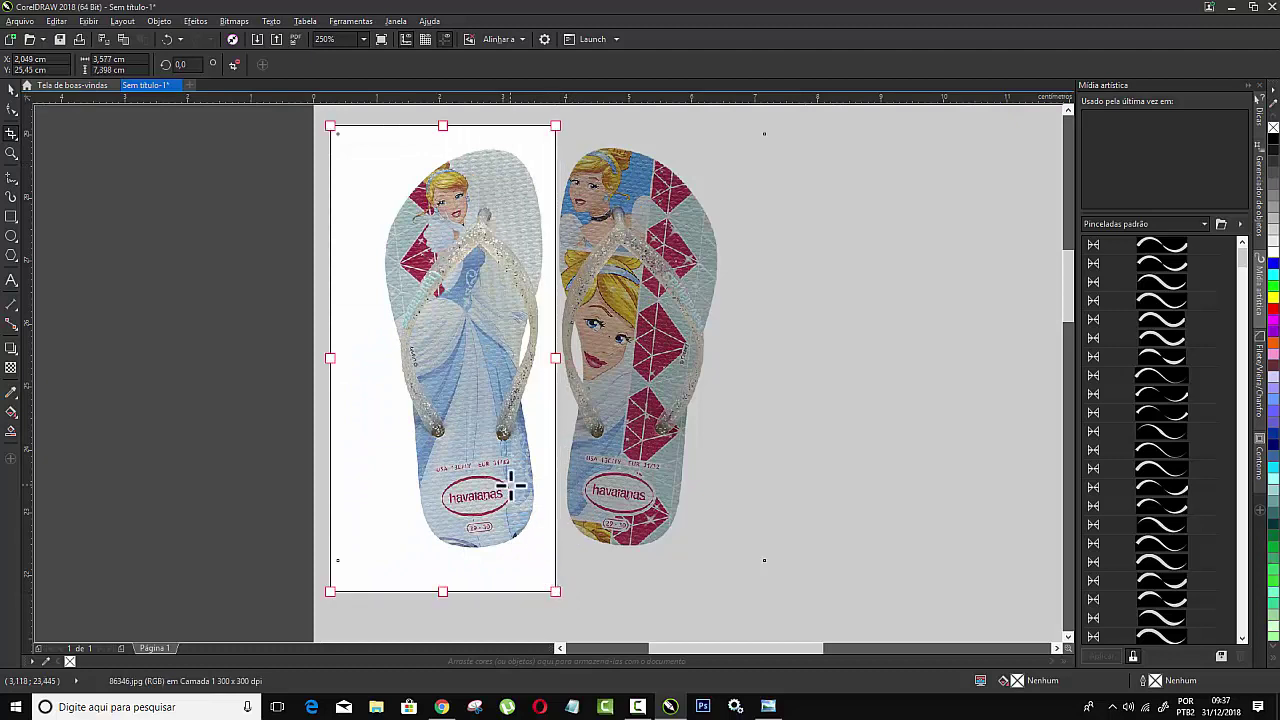
scroll(388, 270, down, 1)
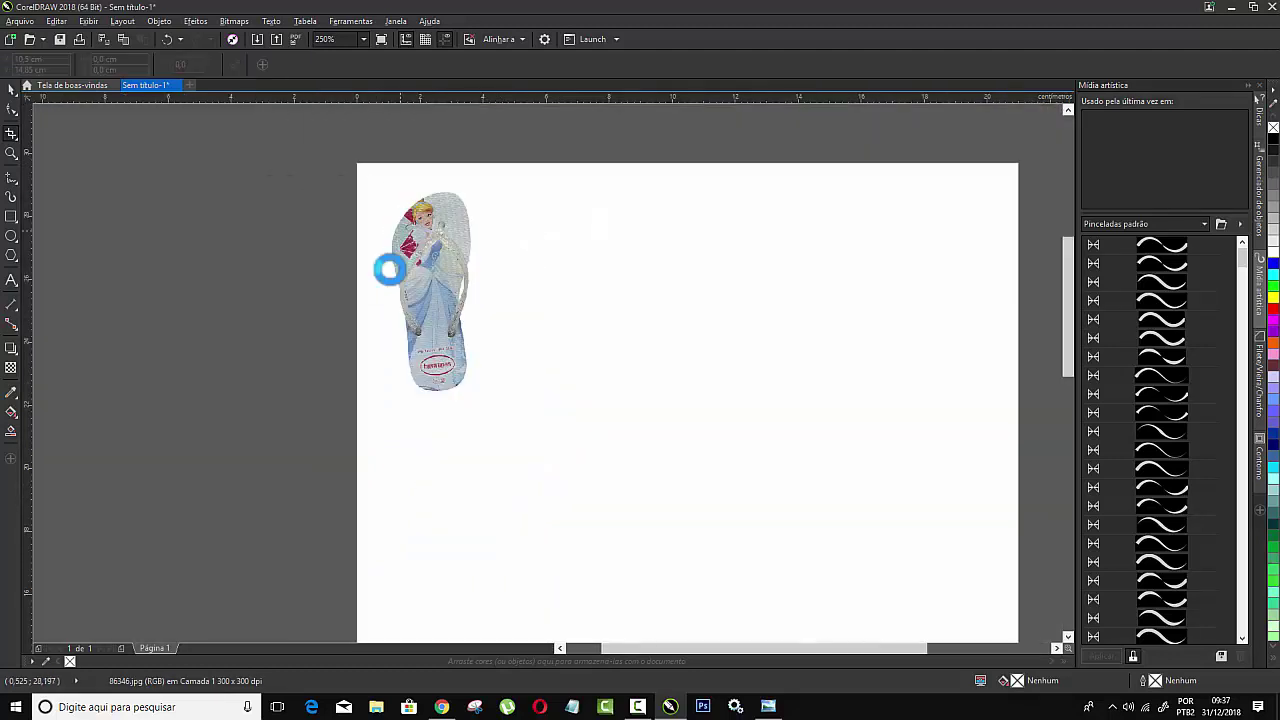
- Scale the cropped sandal to 323,3% (about 11,158 × 21,899 cm) and centre it on the page
click(11, 89)
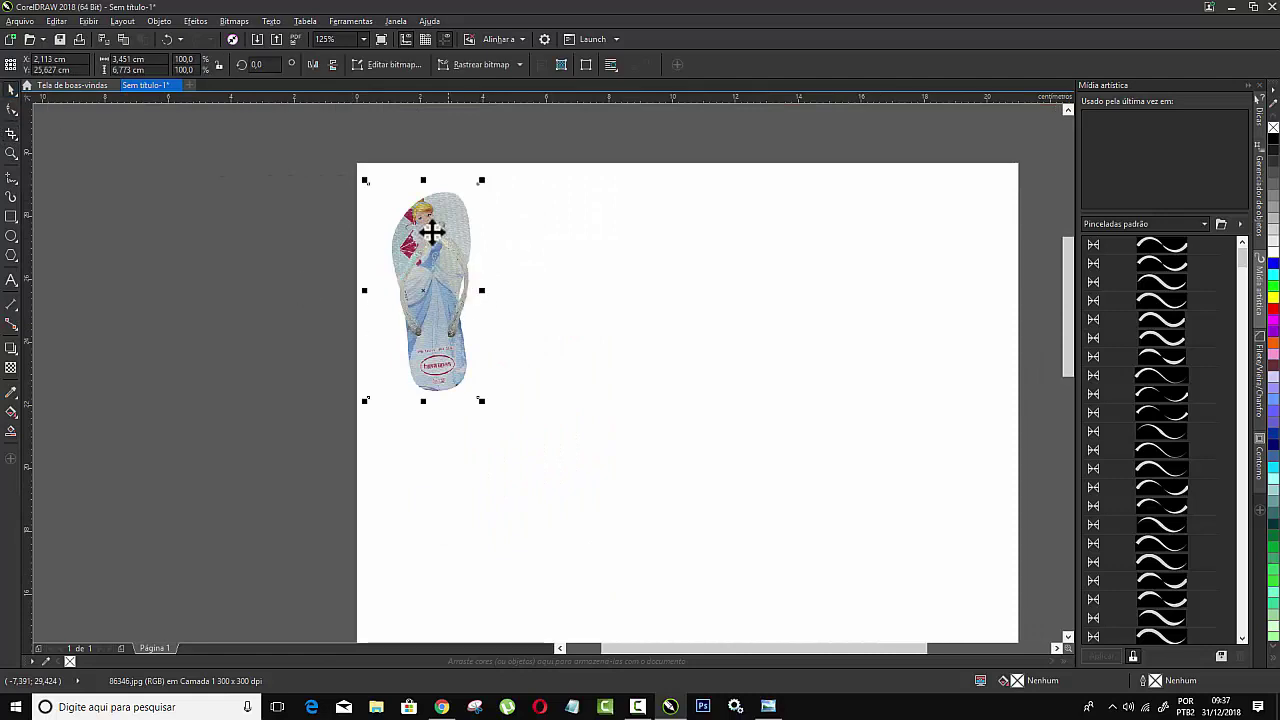
drag(432, 232, 439, 241)
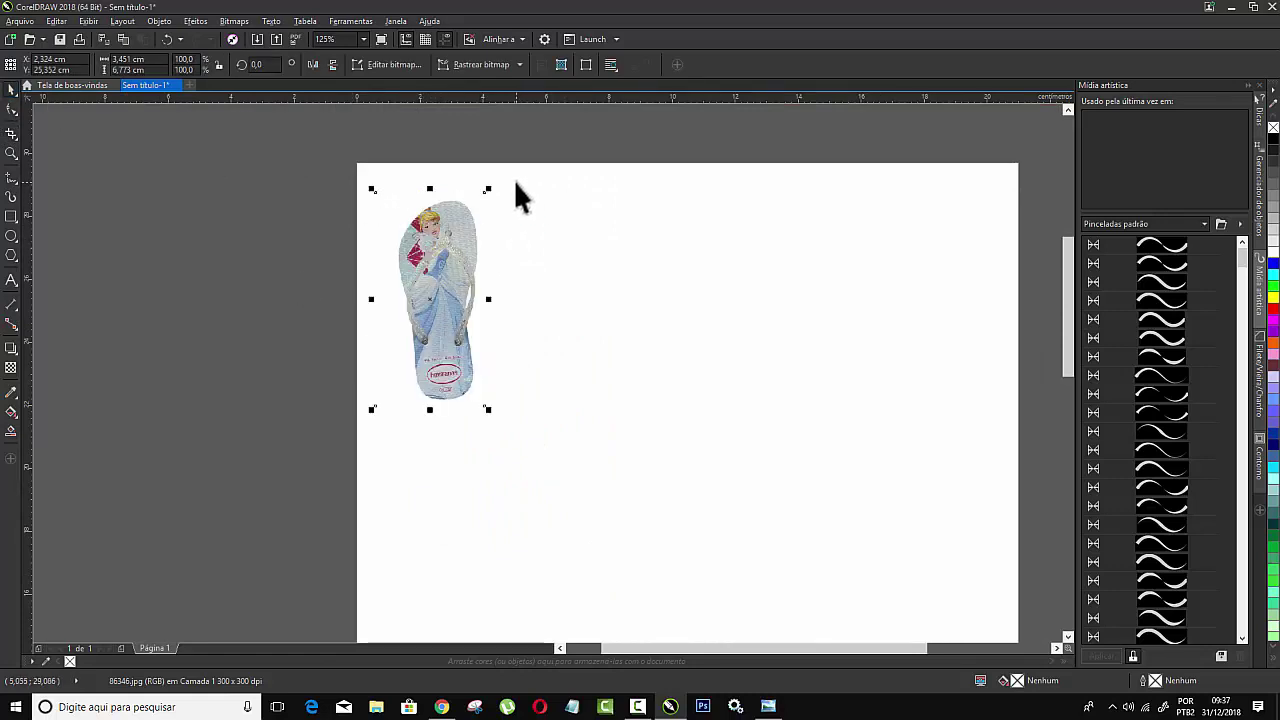
right_click(153, 222)
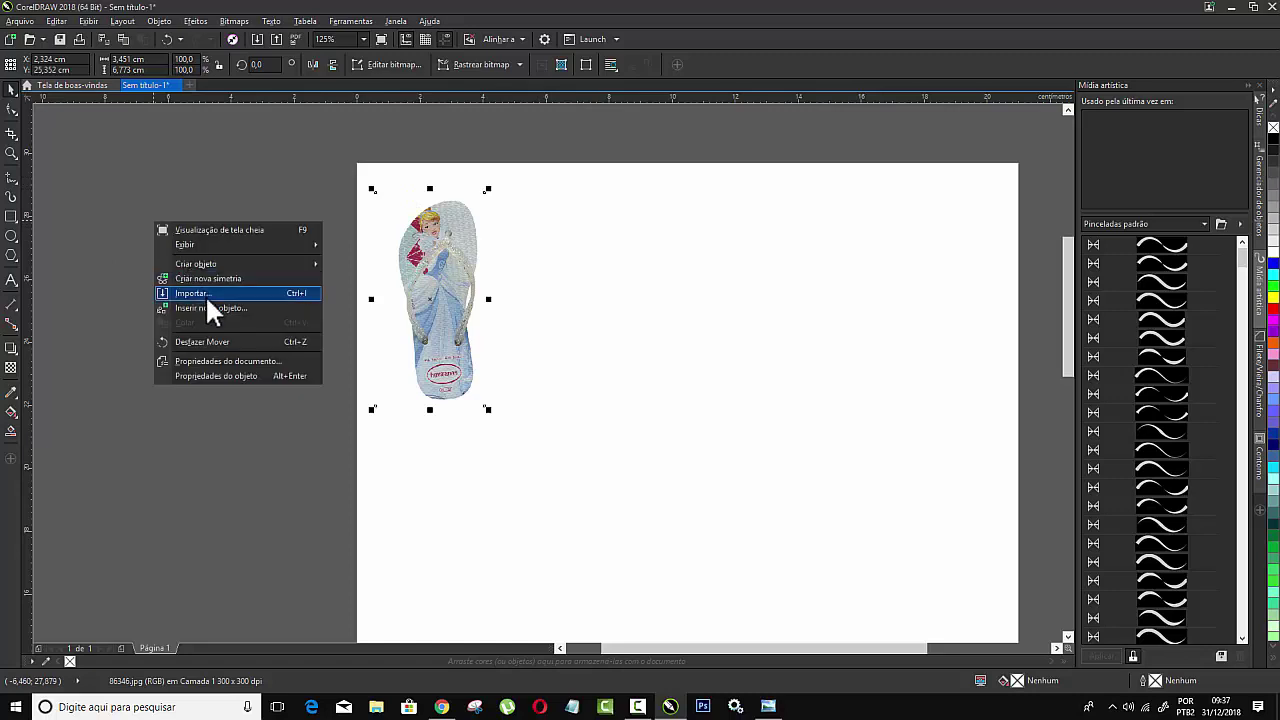
click(268, 151)
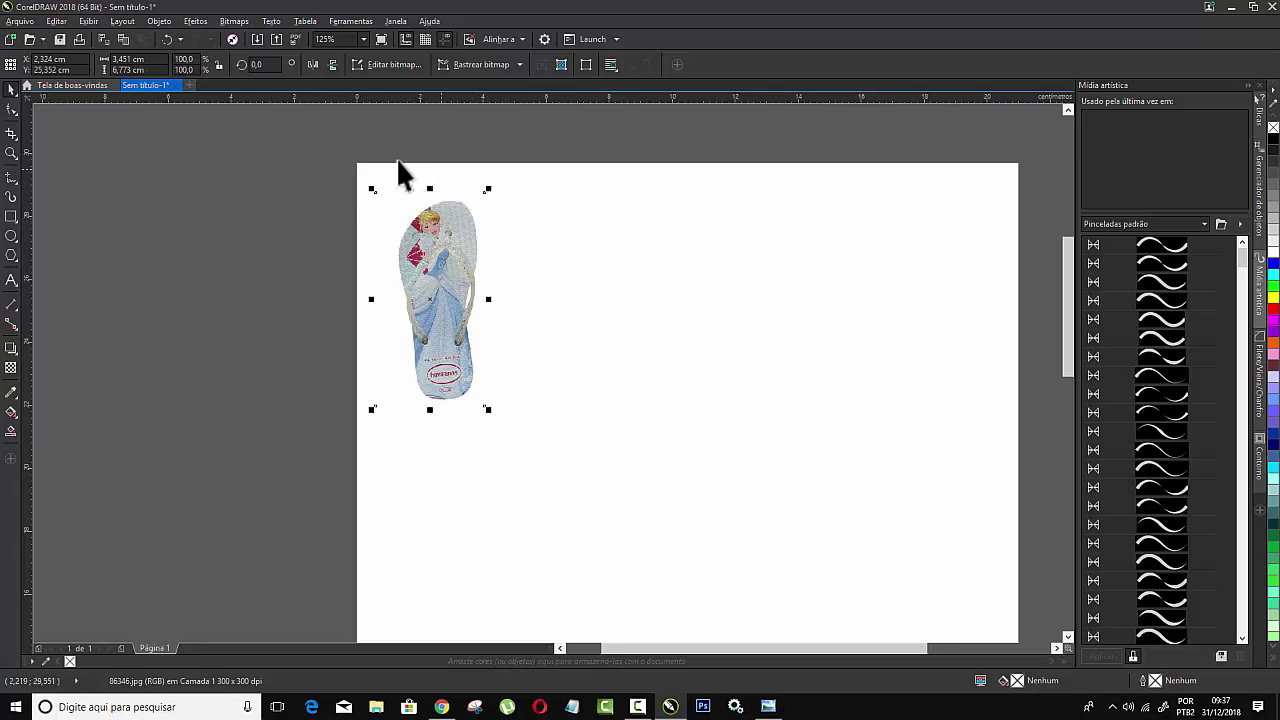
drag(443, 251, 447, 225)
scroll(350, 222, down, 2)
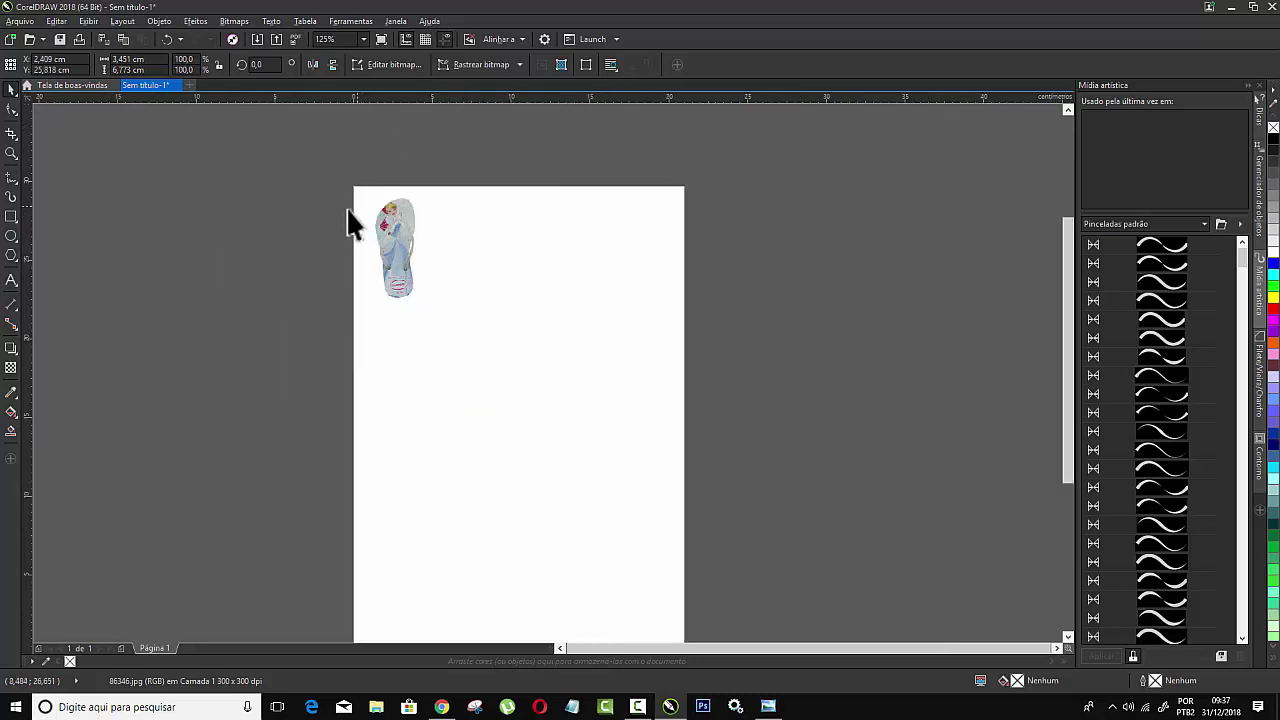
drag(383, 250, 546, 494)
mouse_move(429, 349)
mouse_down()
mouse_move(467, 378)
mouse_move(498, 377)
mouse_up()
drag(494, 280, 490, 280)
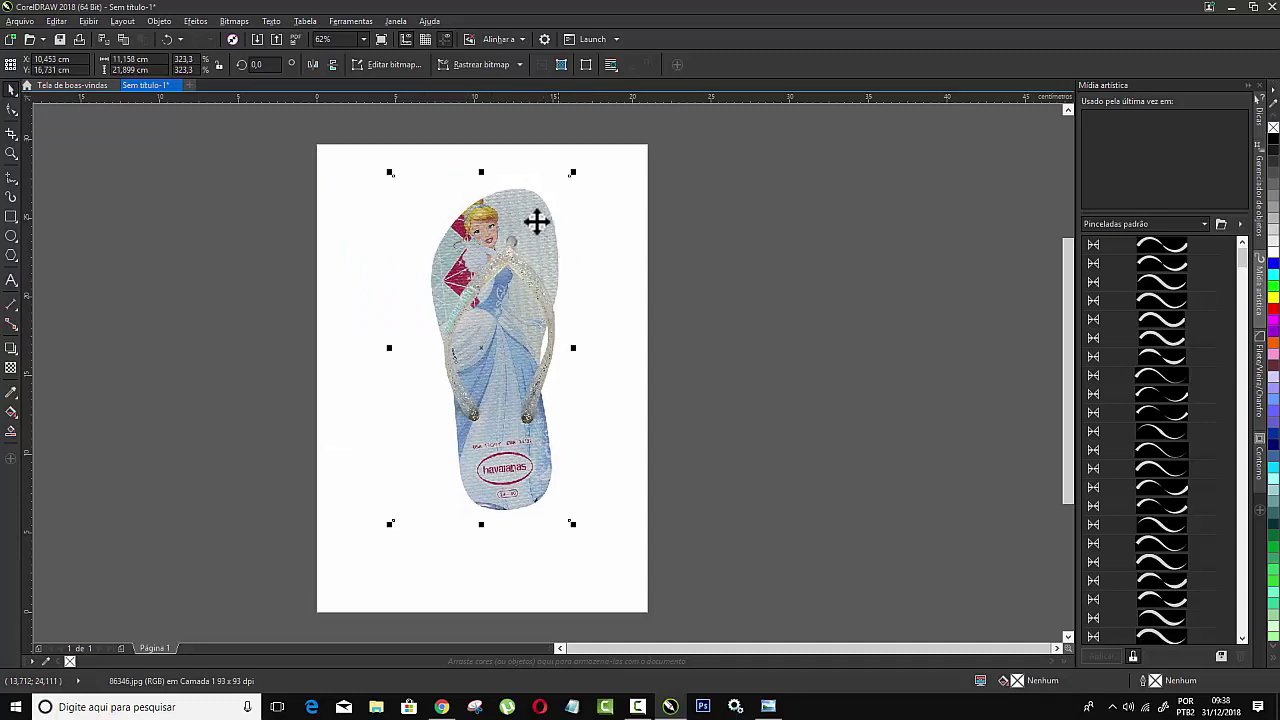
drag(521, 237, 516, 234)
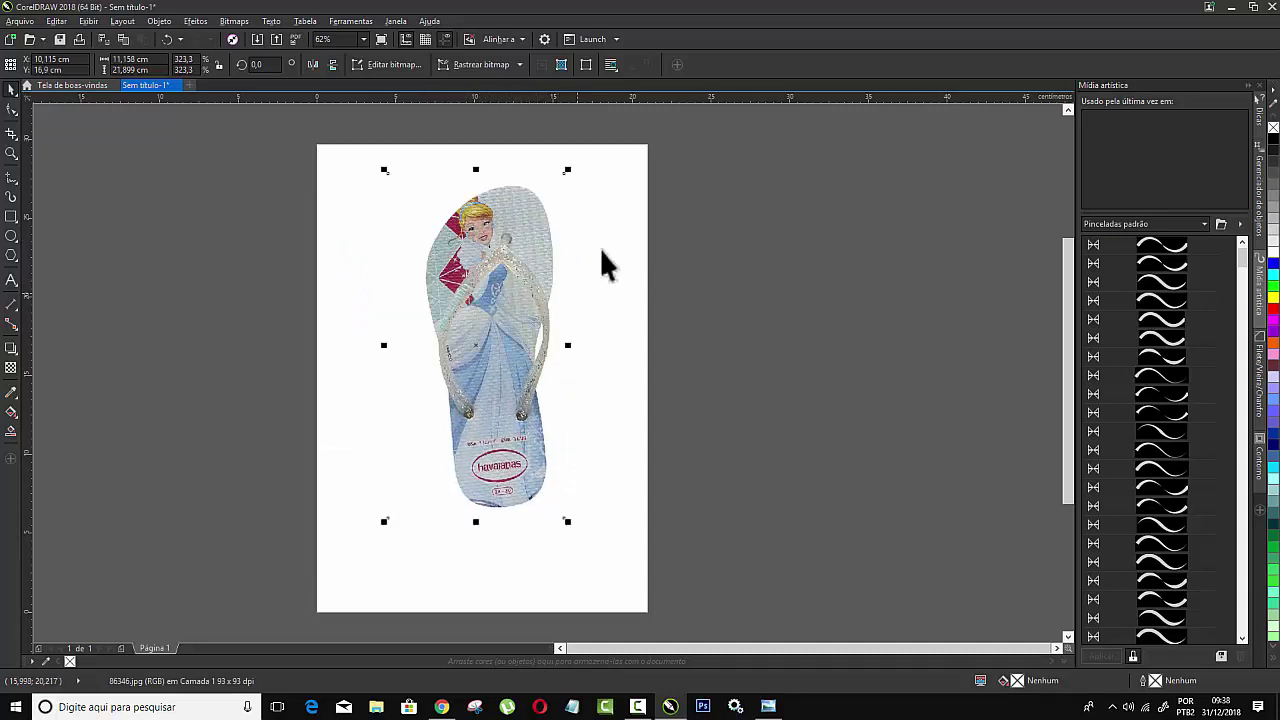
- Lock the enlarged sandal bitmap with Bloquear objeto and select the 3-point curve tool
right_click(508, 273)
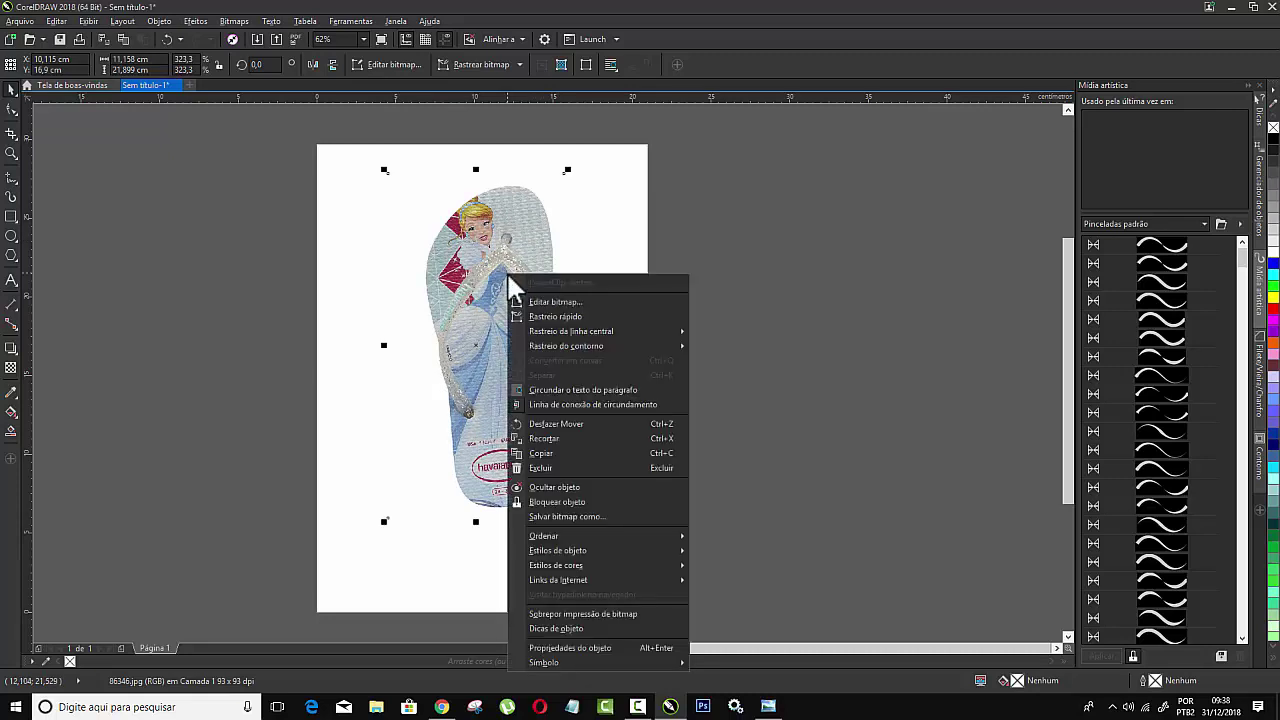
click(573, 504)
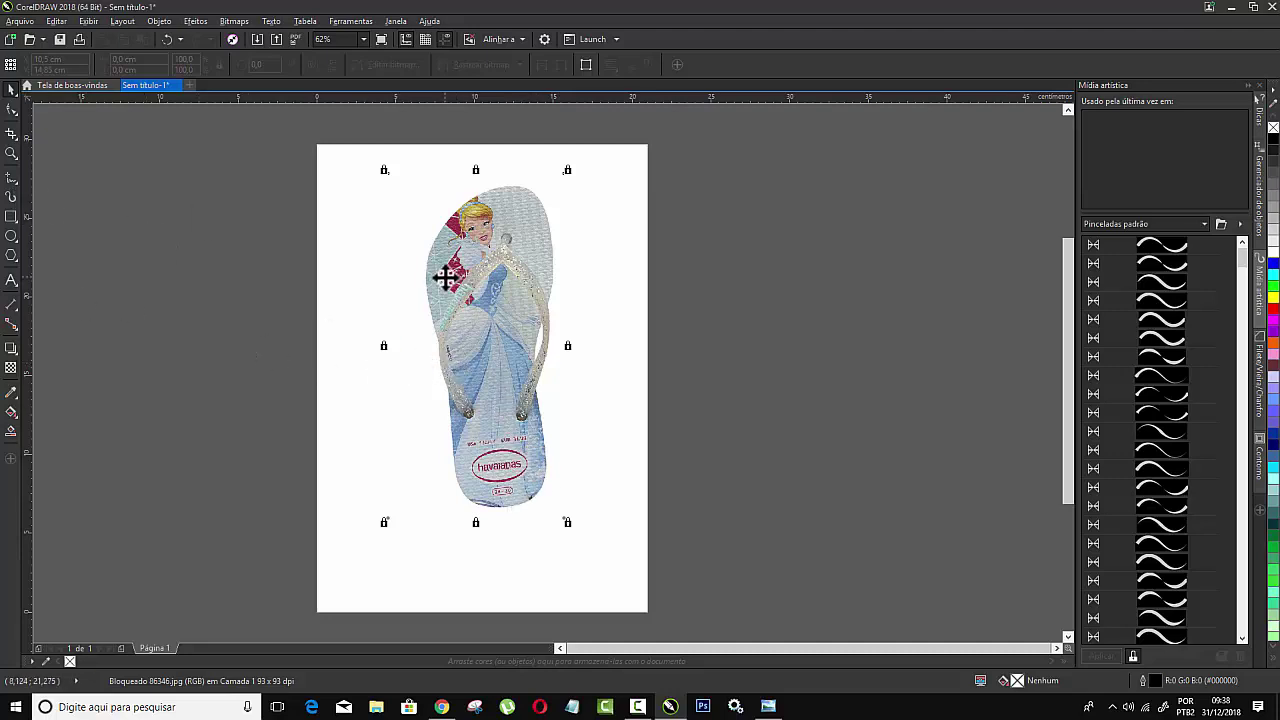
click(15, 185)
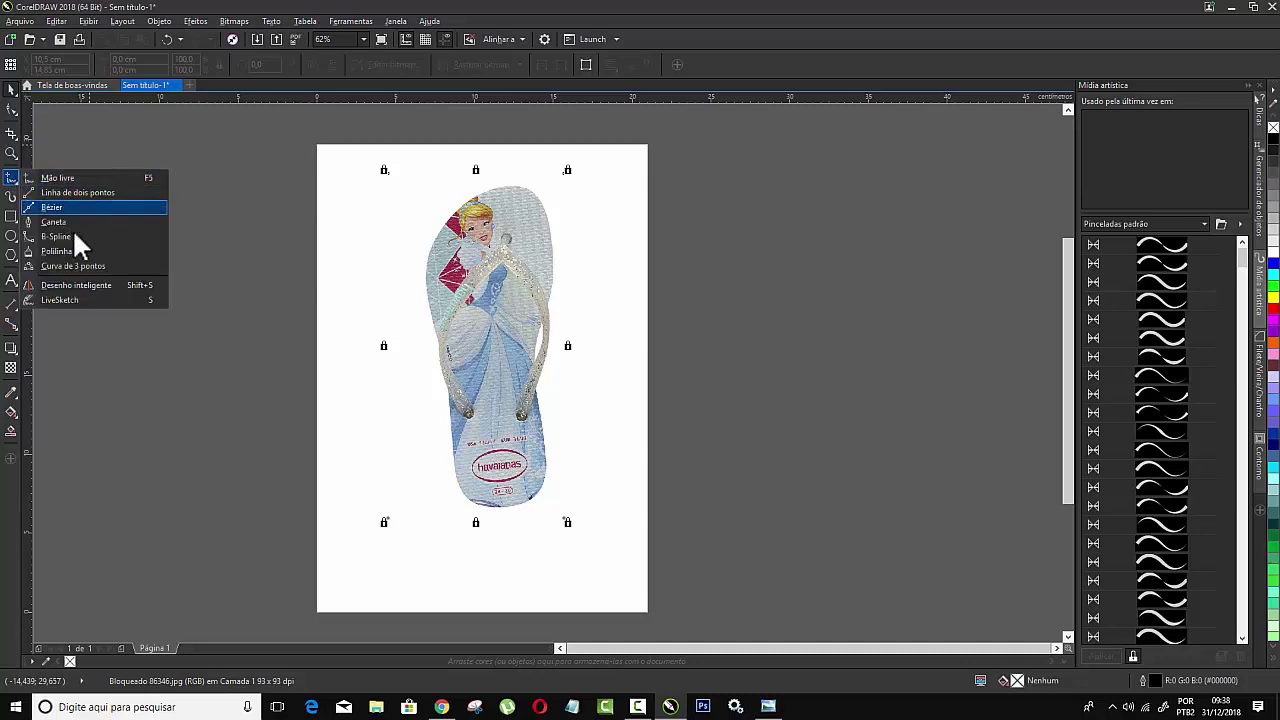
click(116, 266)
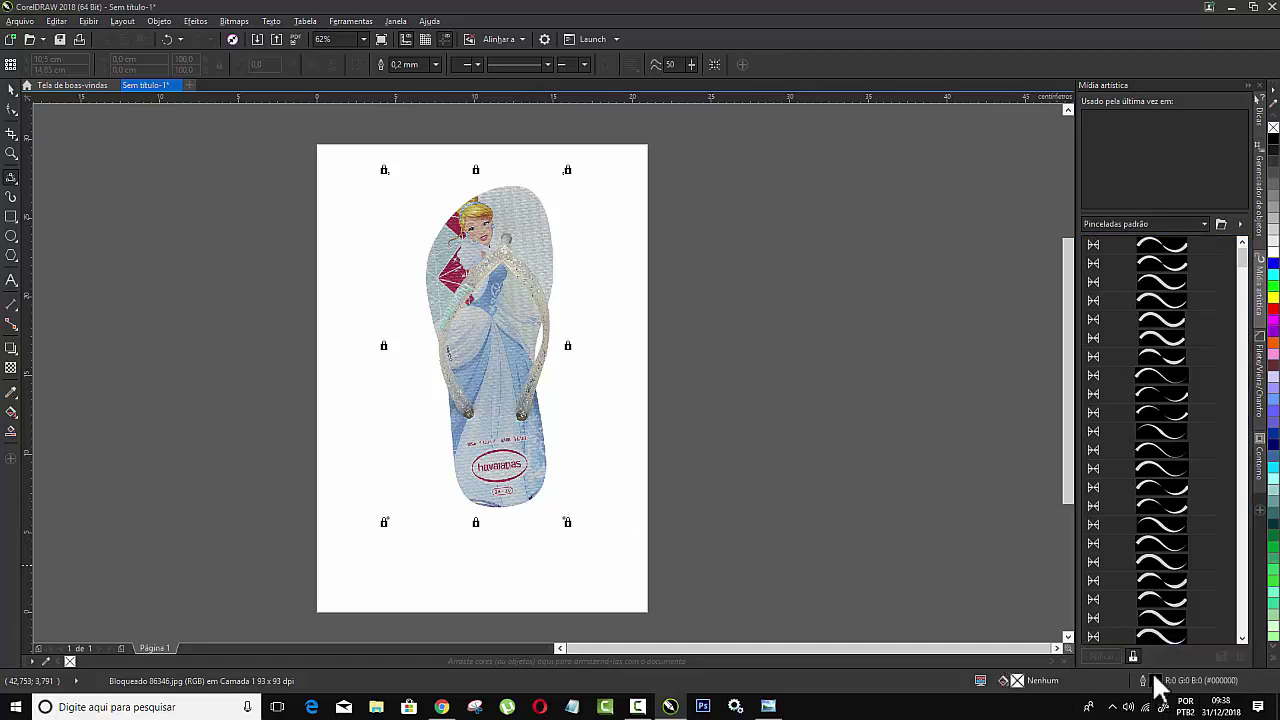
mouse_move(1190, 681)
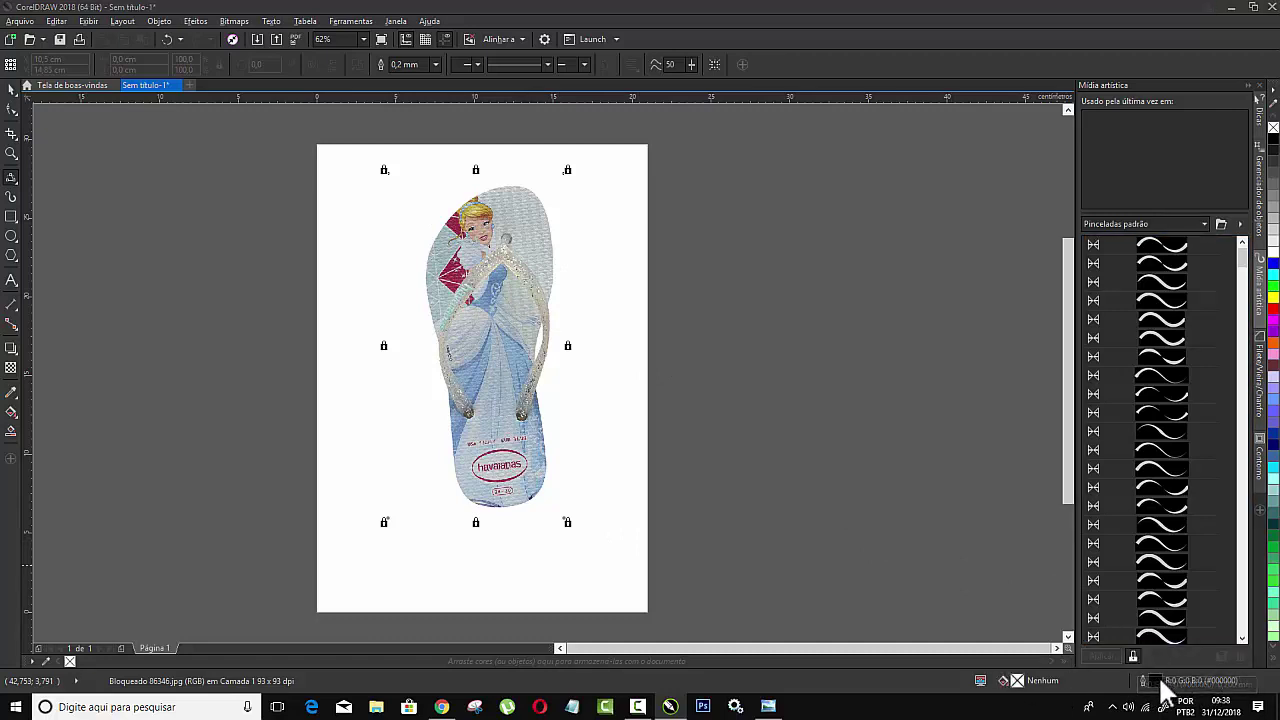
- Set the default graphic outline to red (R255 G0 B0) at 1,0 mm width
double_click(1155, 684)
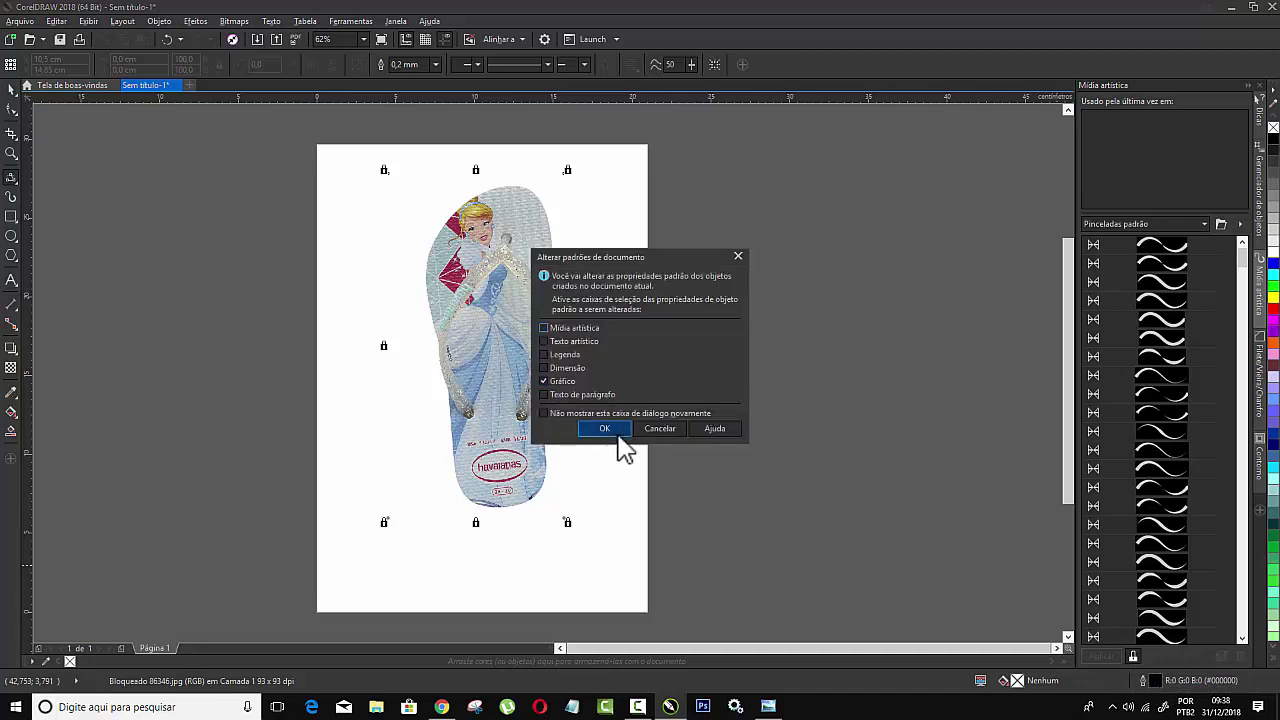
click(612, 430)
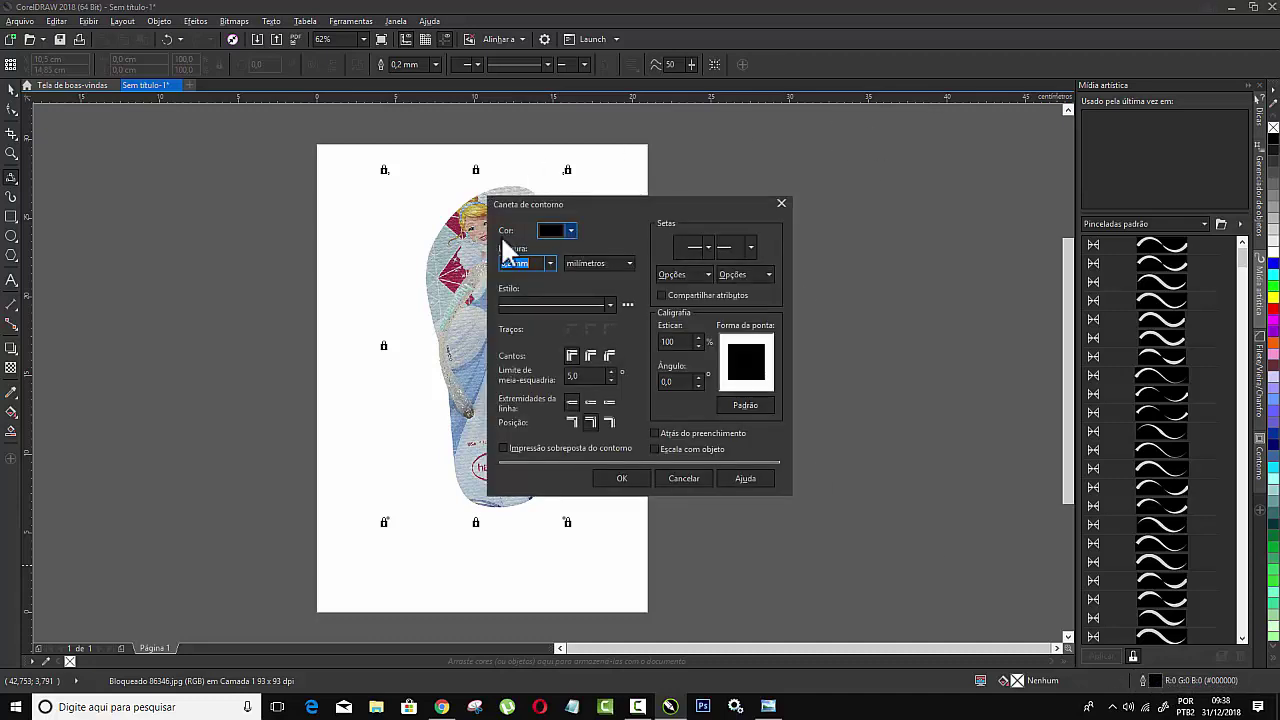
click(571, 229)
drag(612, 320, 623, 298)
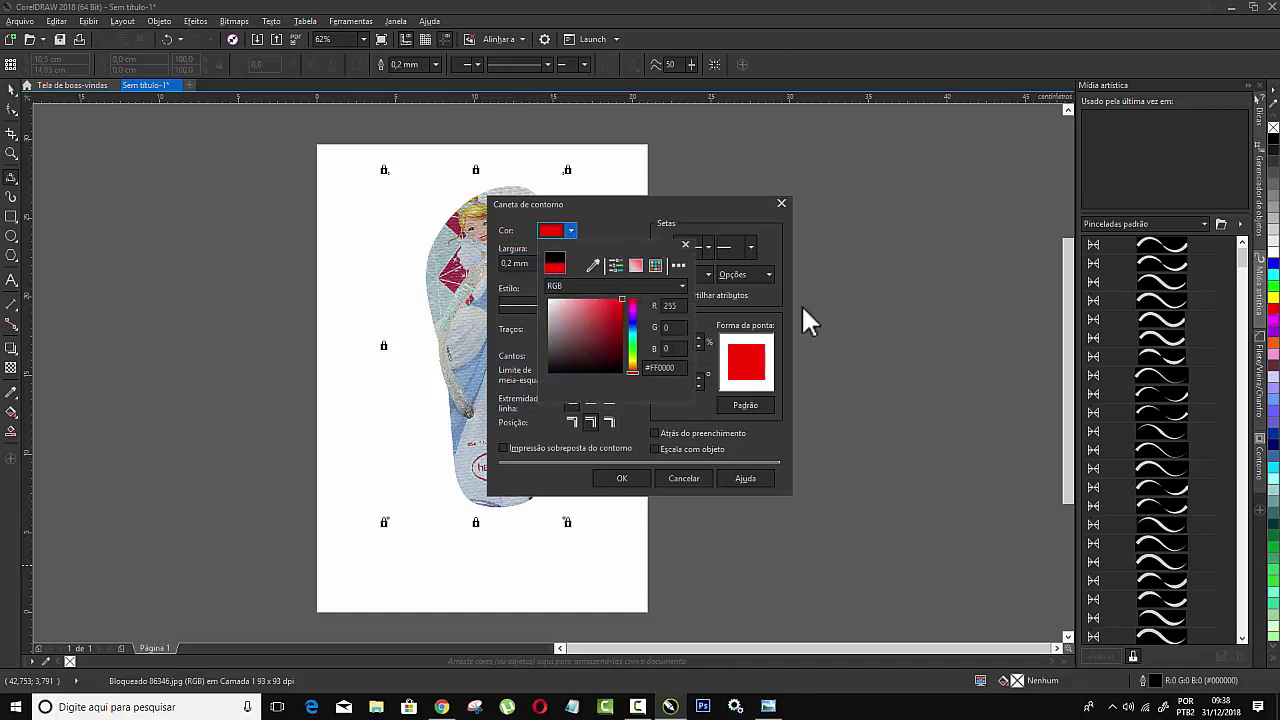
click(684, 246)
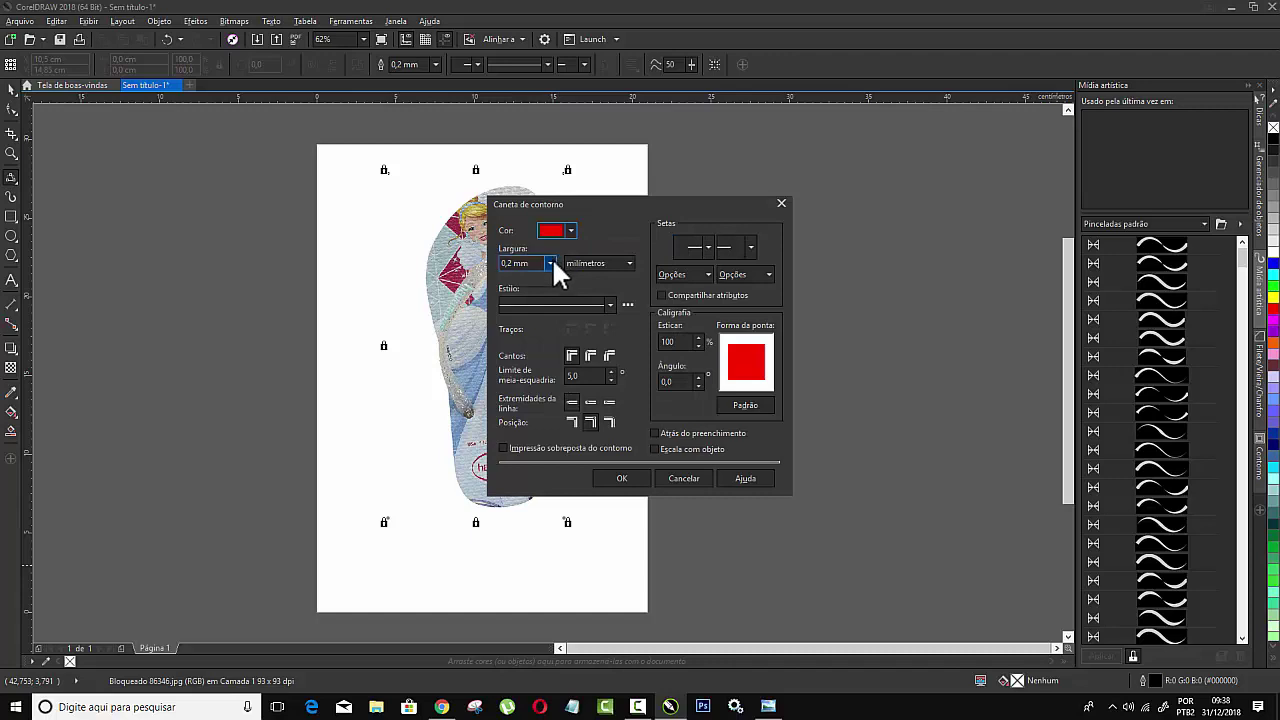
click(551, 260)
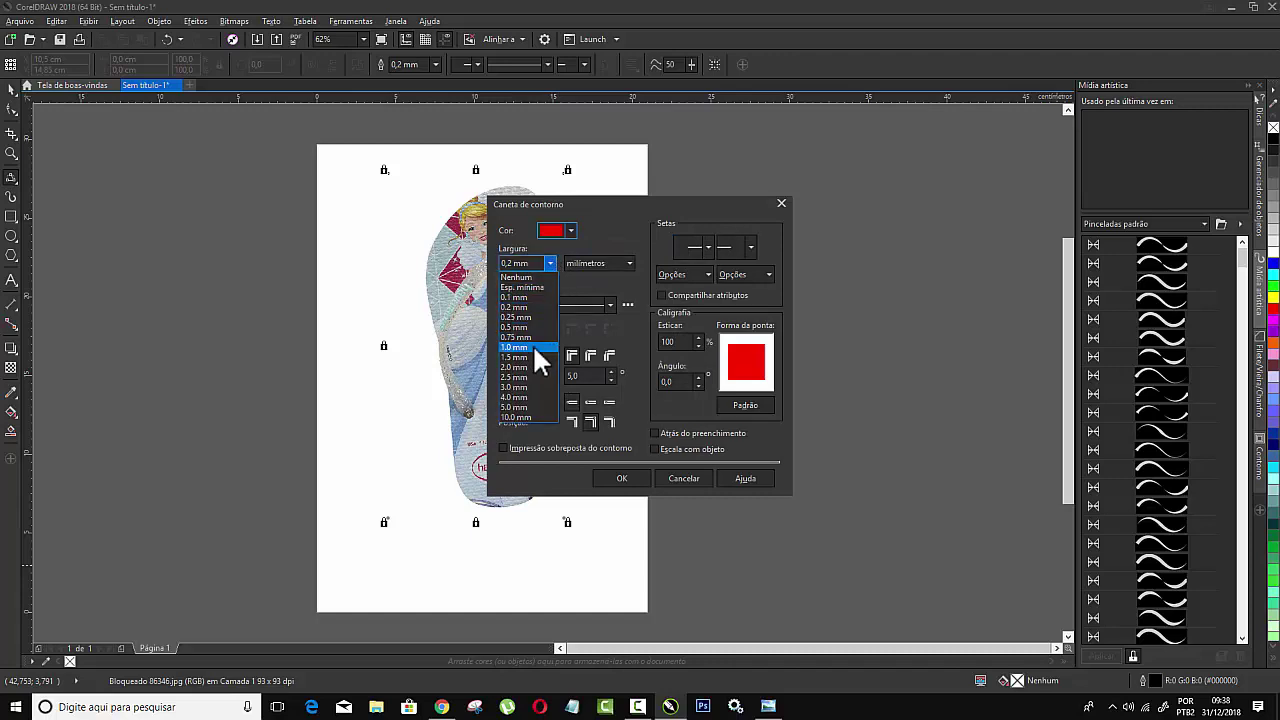
click(532, 344)
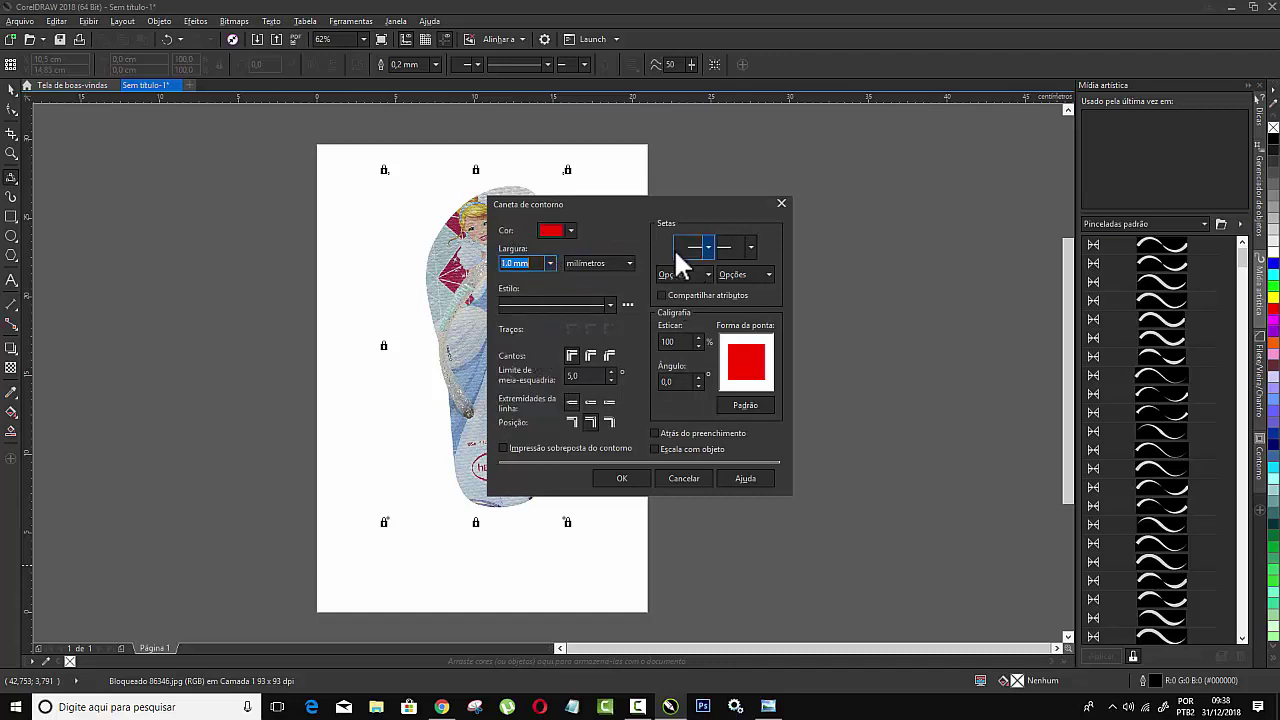
click(636, 474)
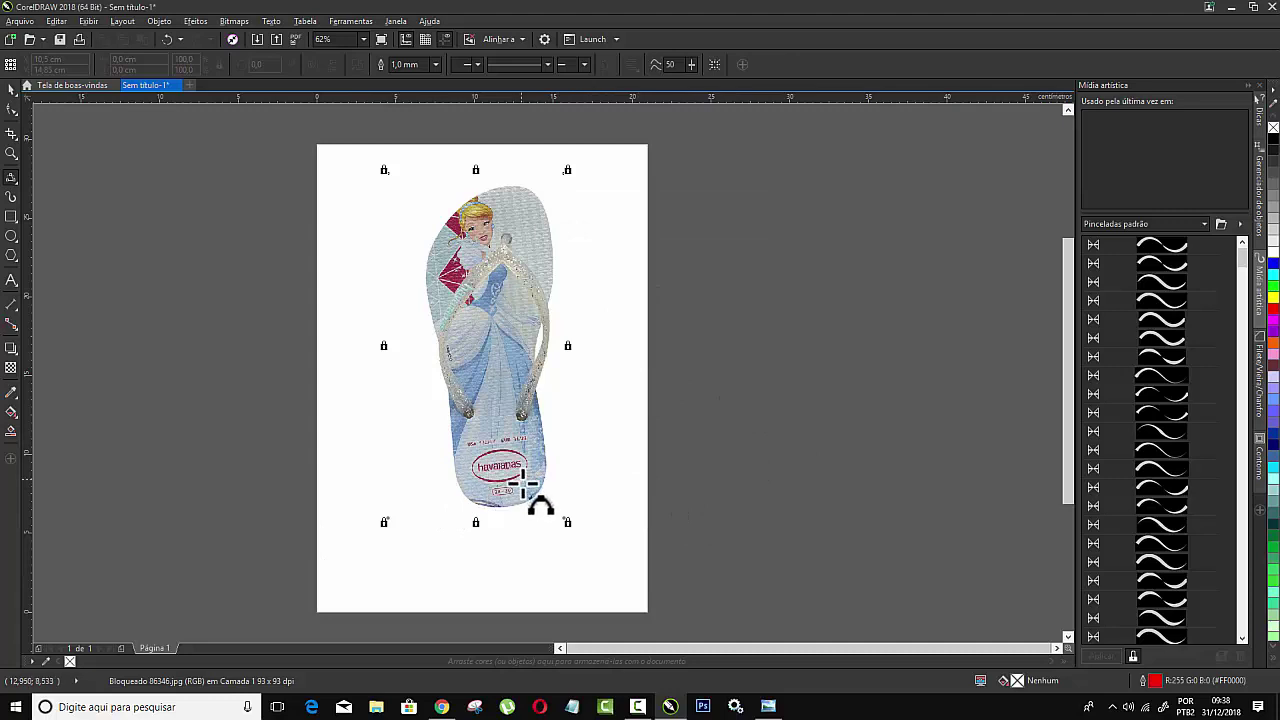
- Trace the sole's bottom edge and lower right edge with red curve segments
scroll(522, 487, up, 2)
scroll(522, 487, up, 2)
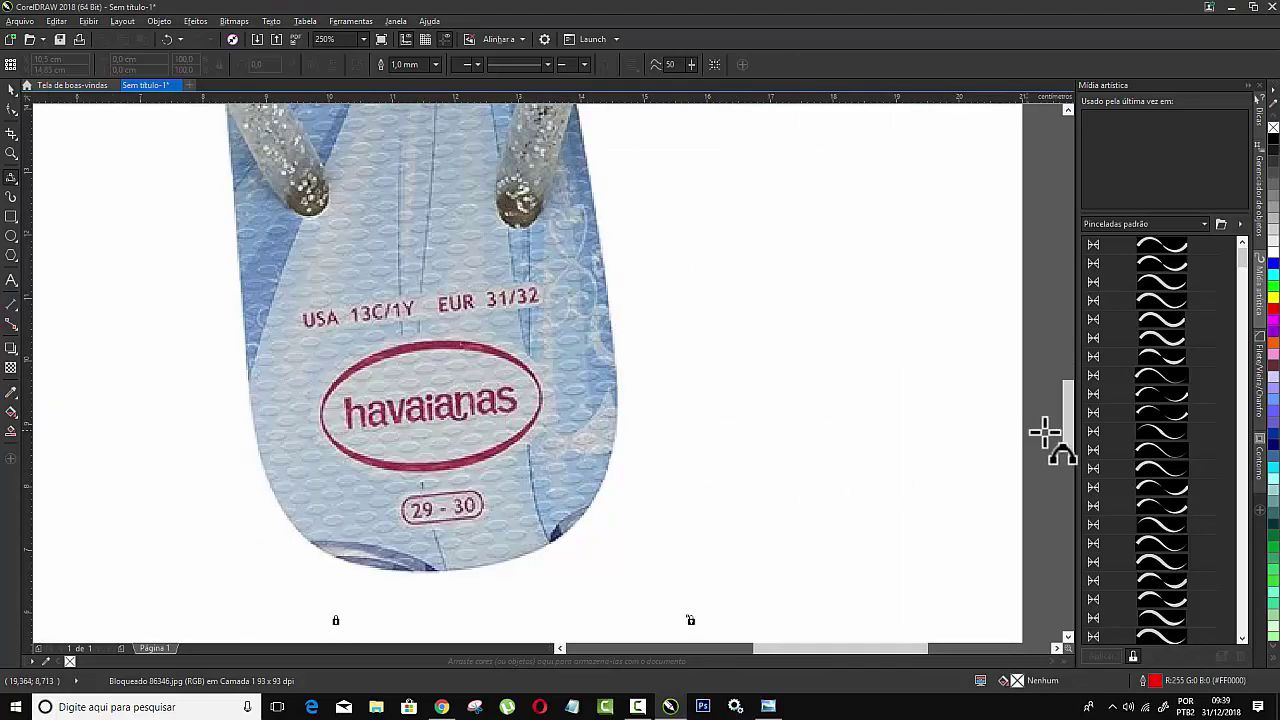
drag(1062, 426, 1064, 421)
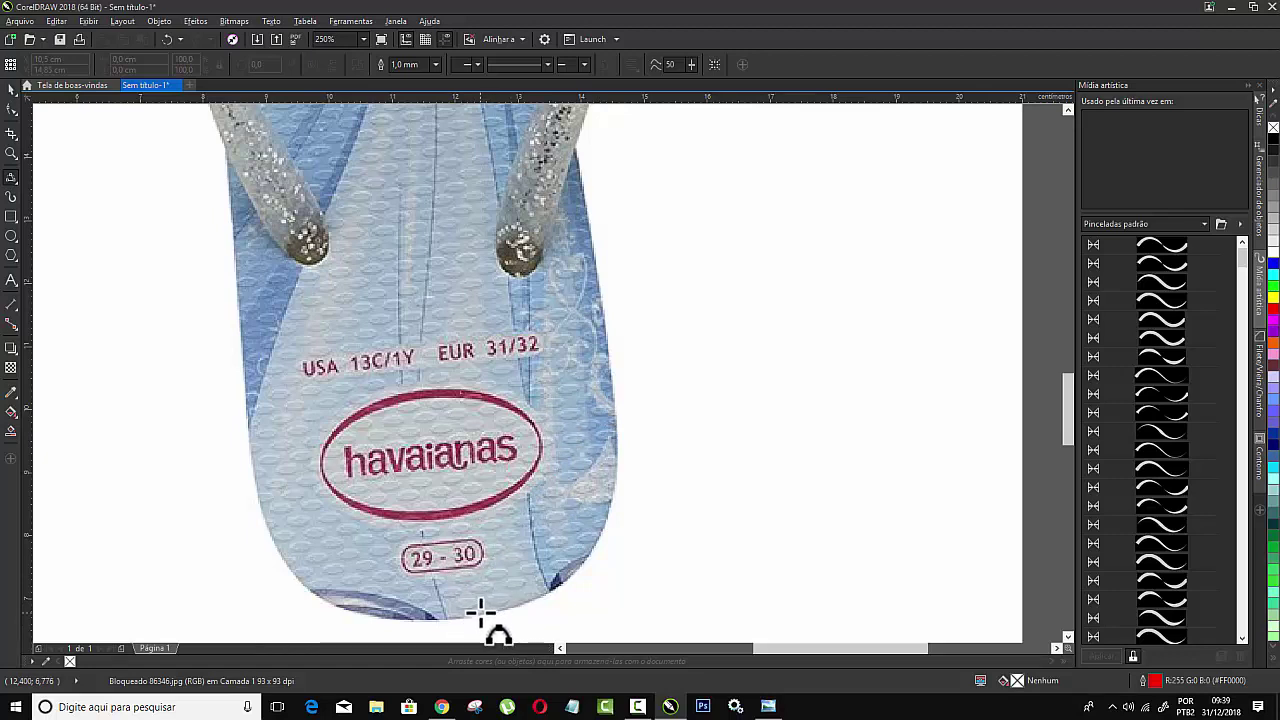
click(482, 612)
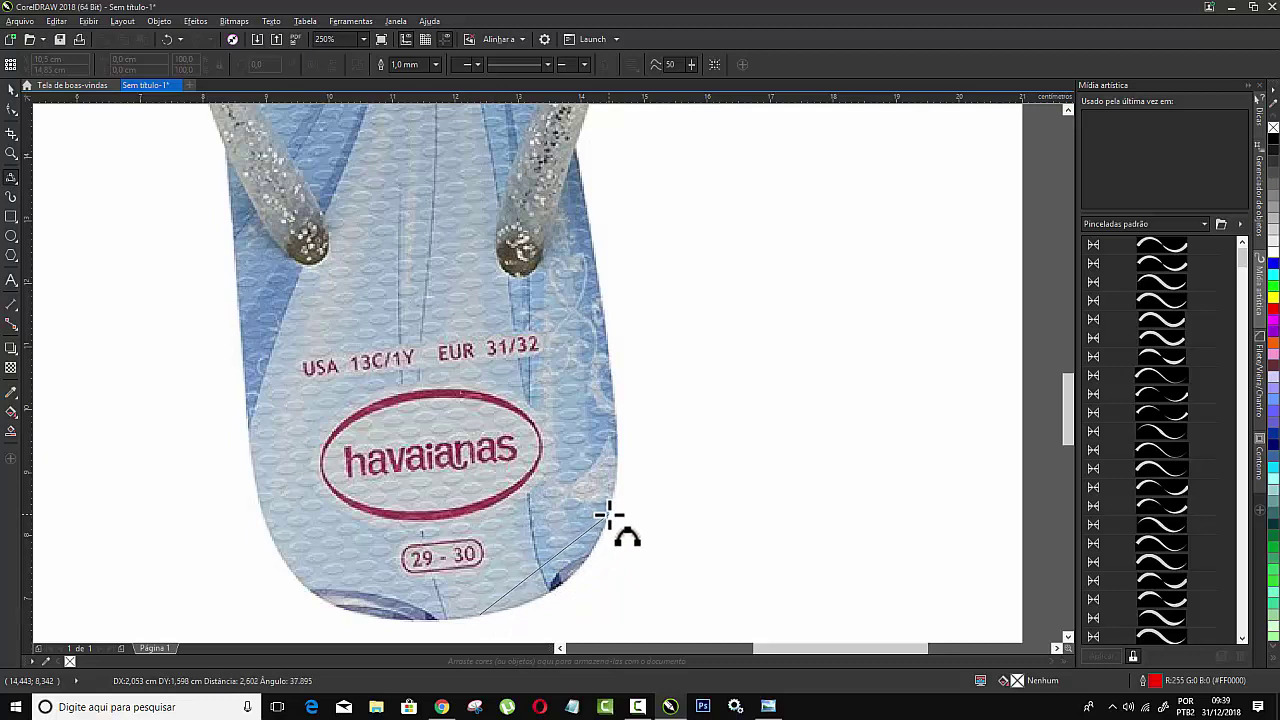
drag(607, 515, 570, 575)
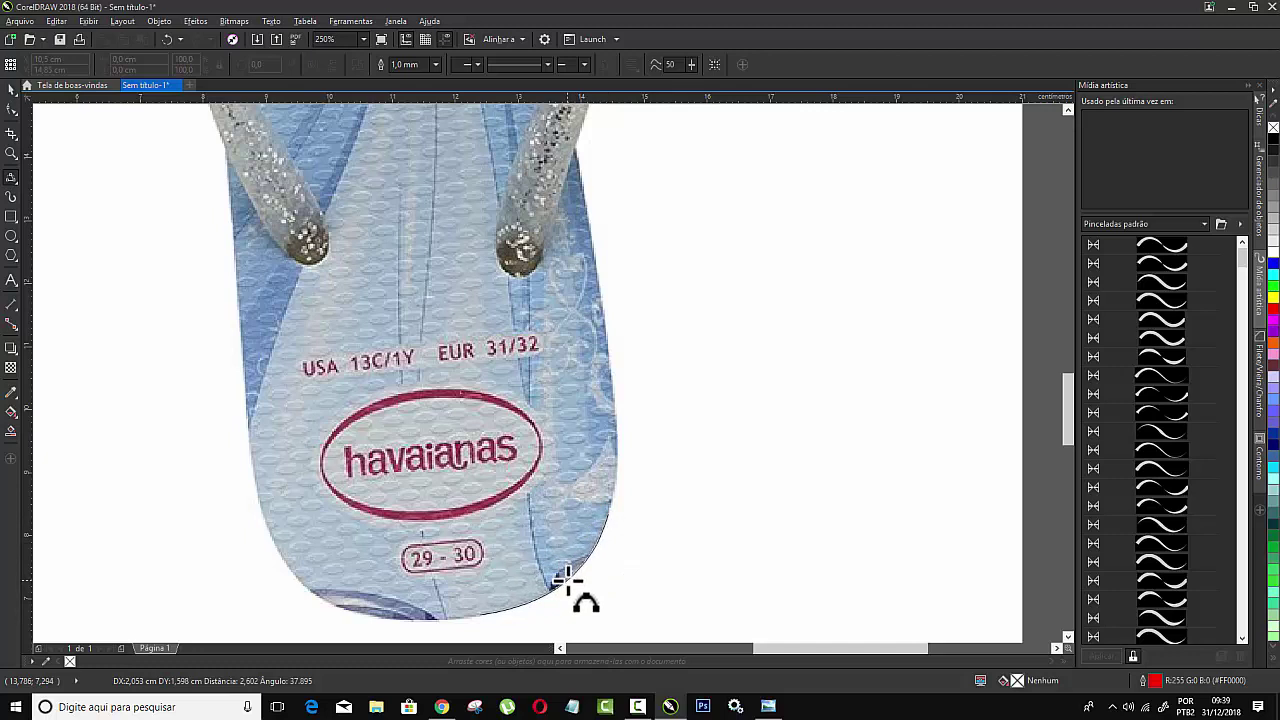
drag(566, 580, 564, 582)
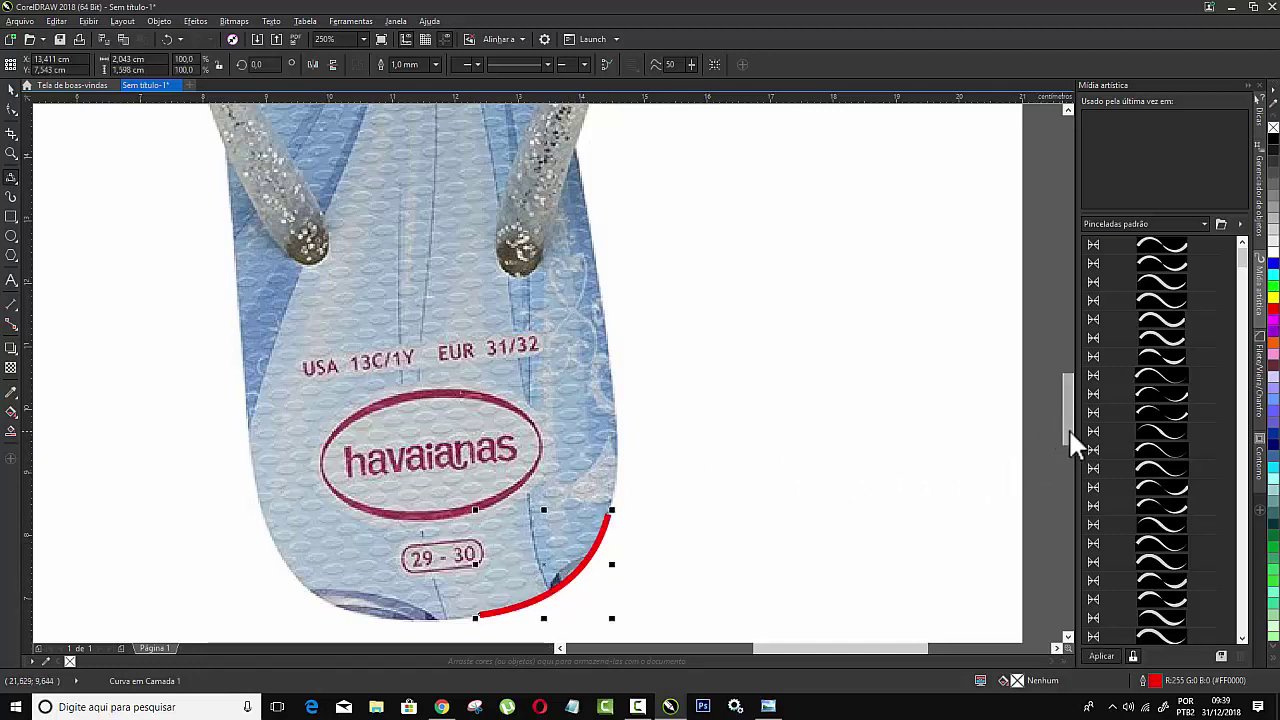
drag(1068, 428, 1069, 423)
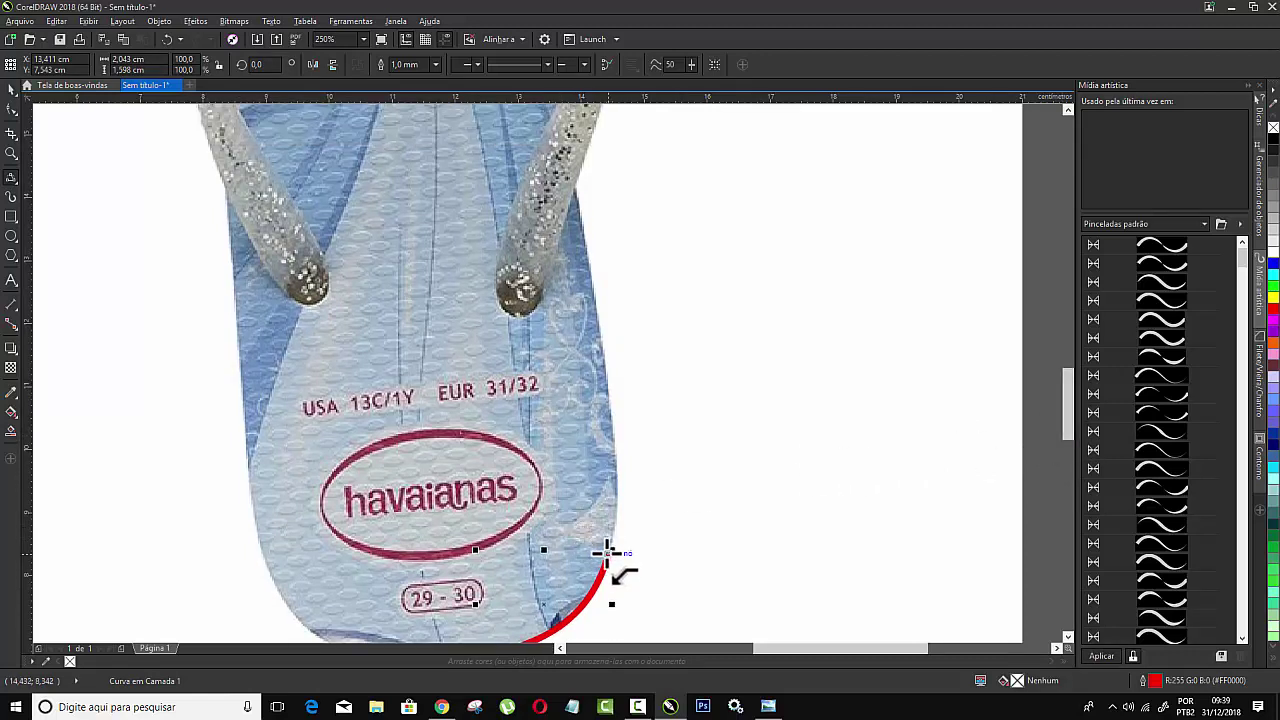
click(609, 550)
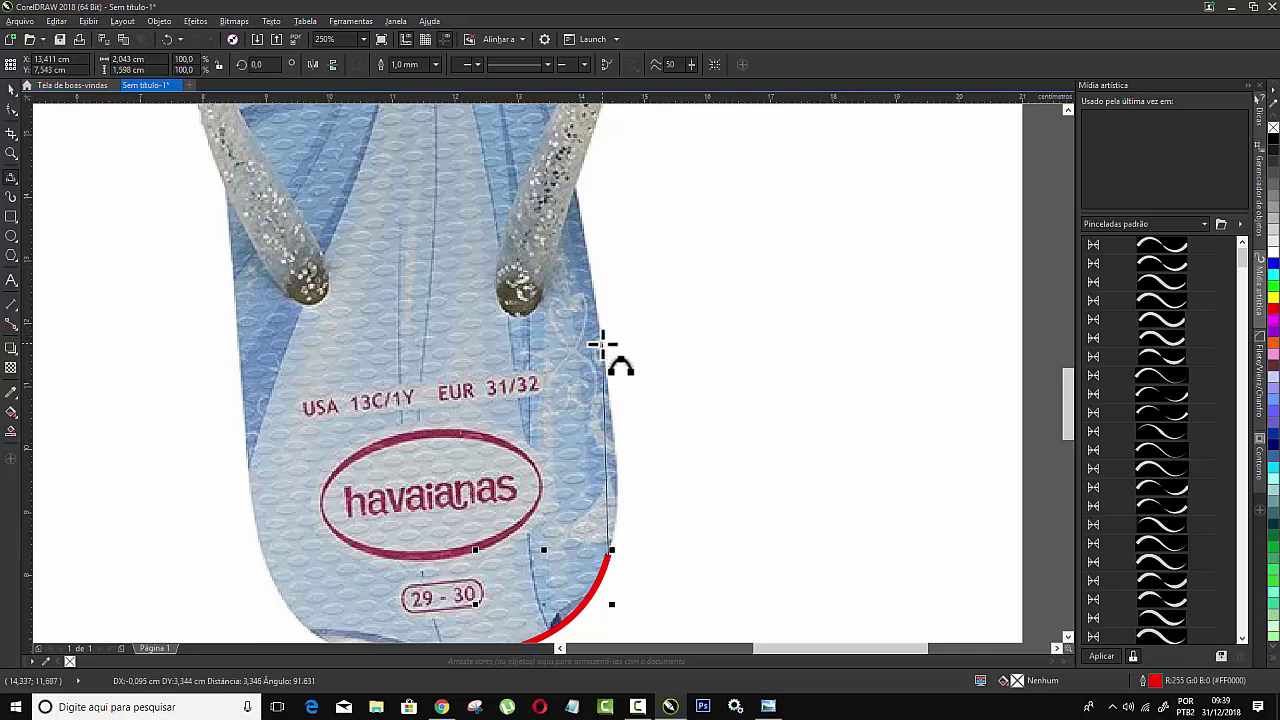
click(603, 352)
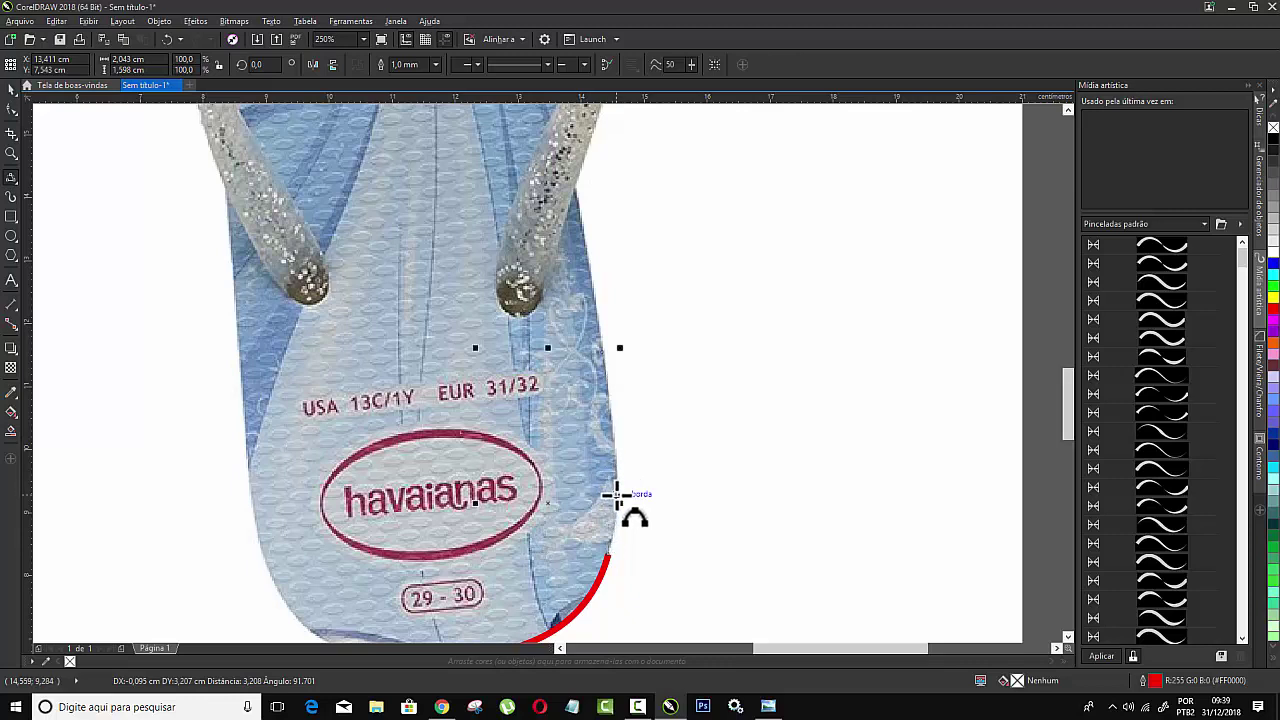
double_click(617, 494)
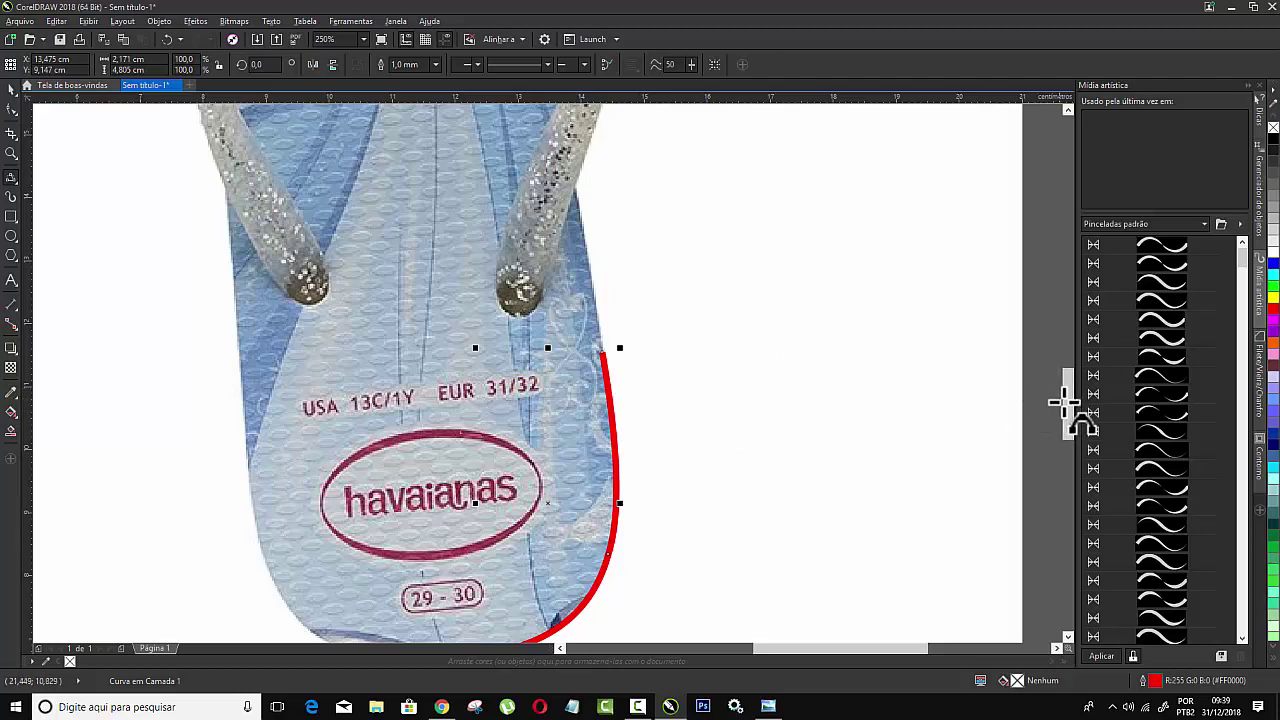
- Extend the red tracing further up the sole's right edge toward the top
drag(1071, 414, 1069, 380)
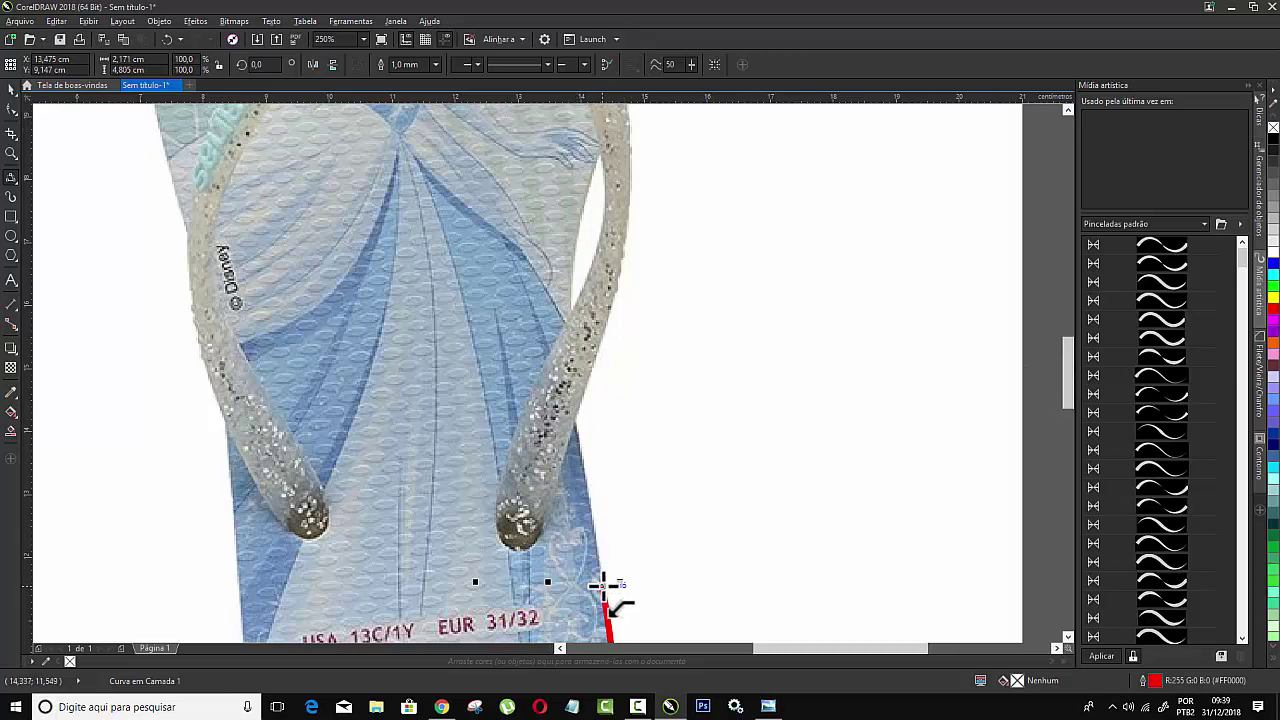
click(603, 583)
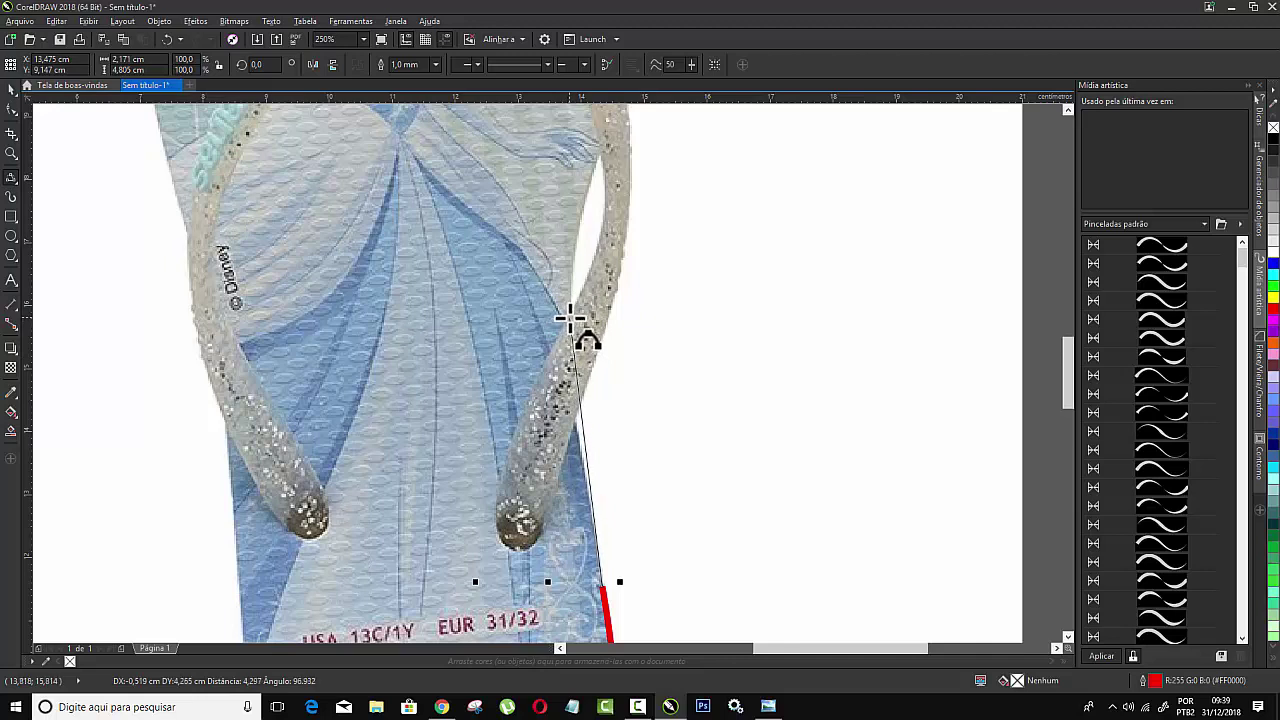
click(570, 319)
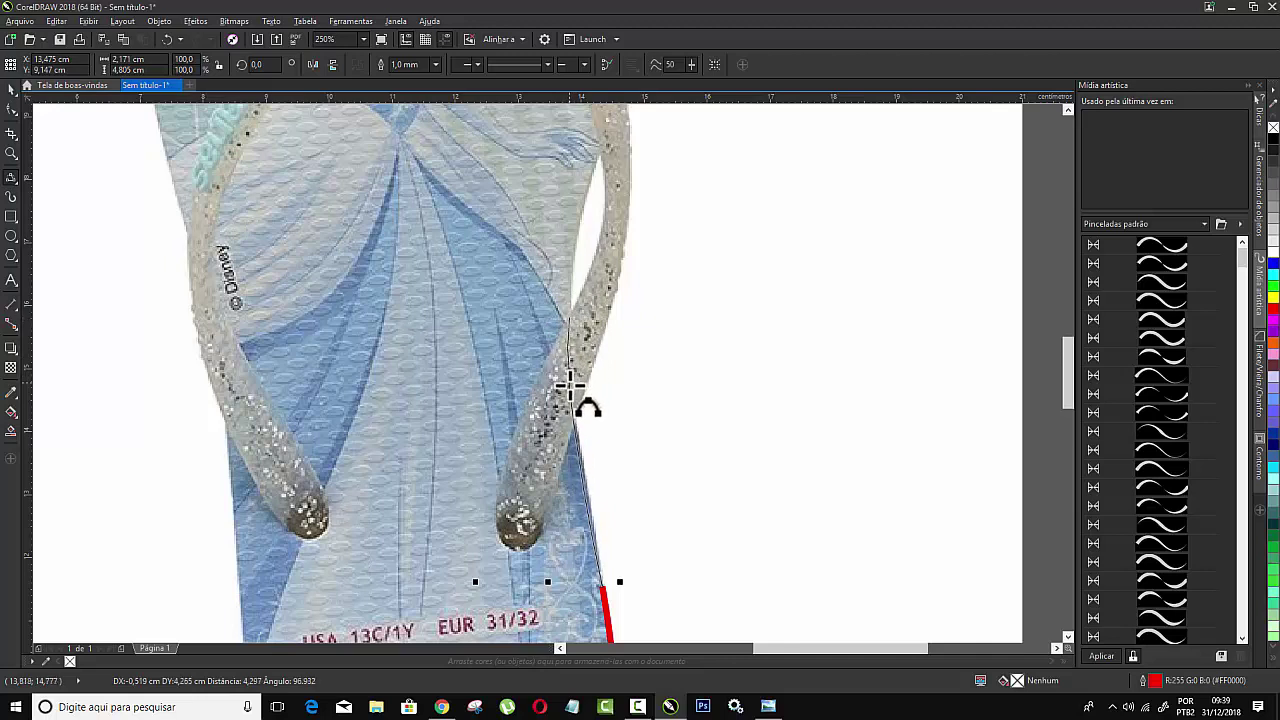
key(Escape)
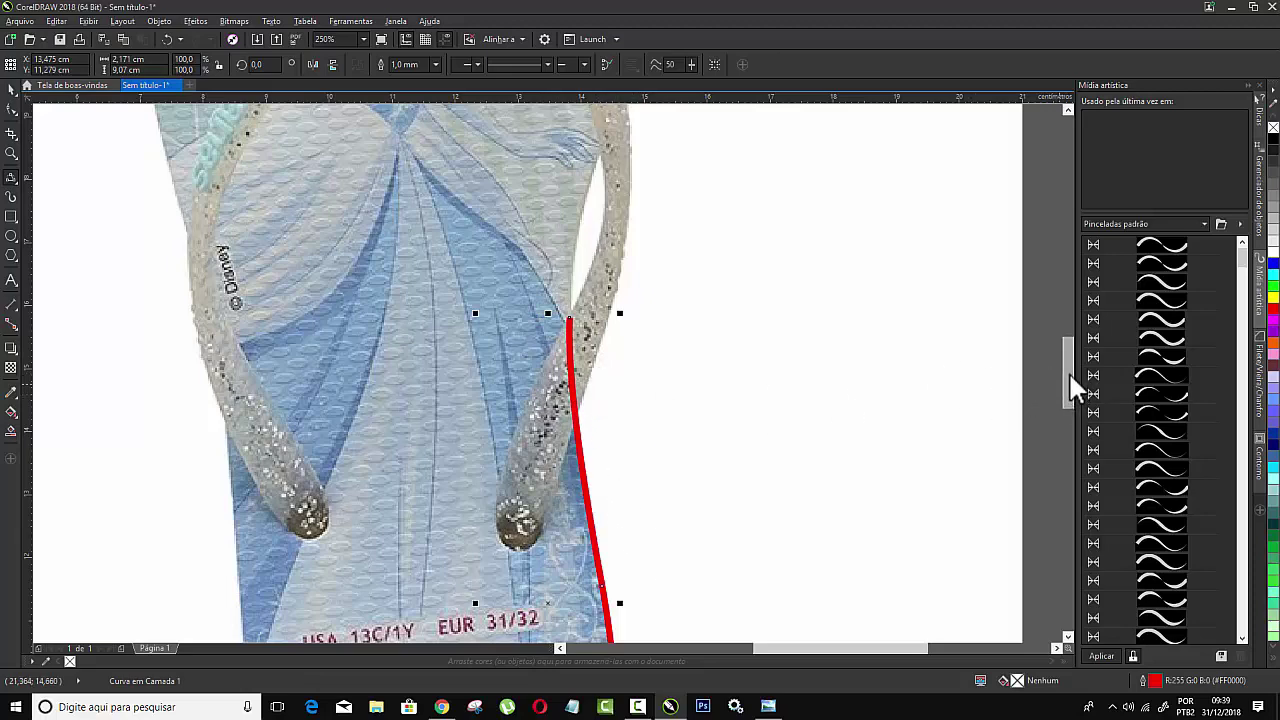
drag(1071, 380, 1067, 354)
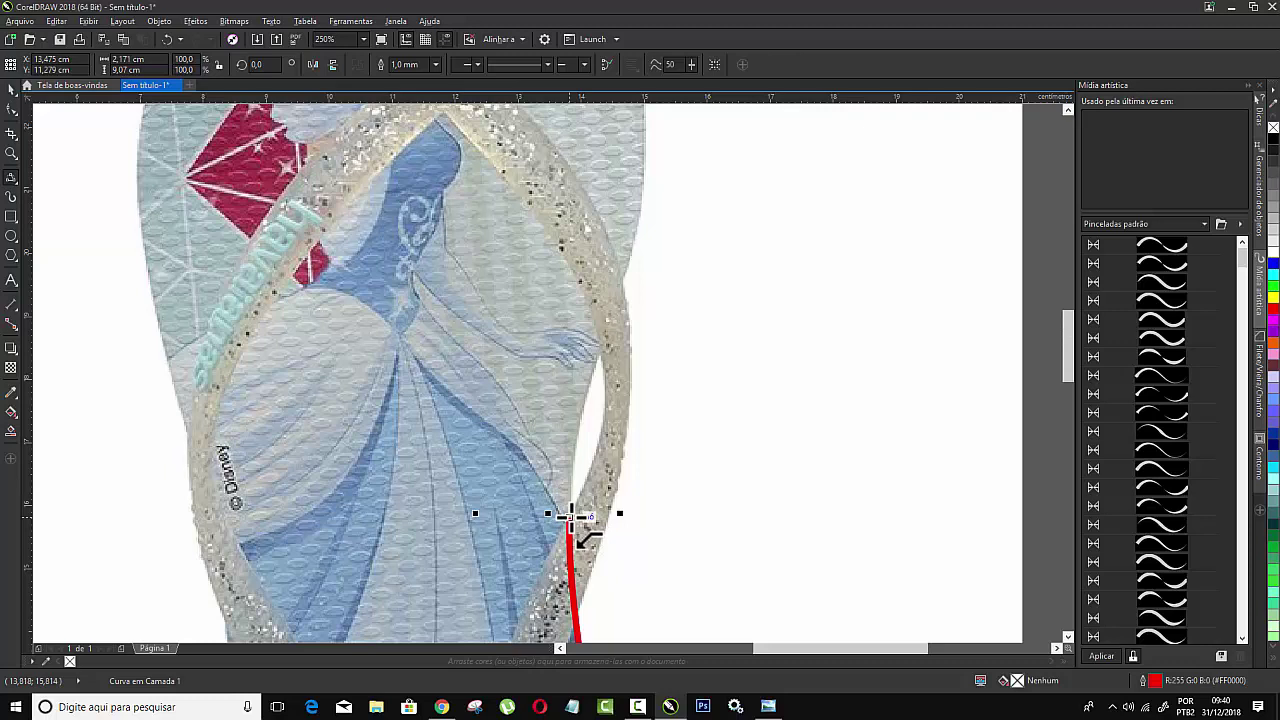
click(570, 517)
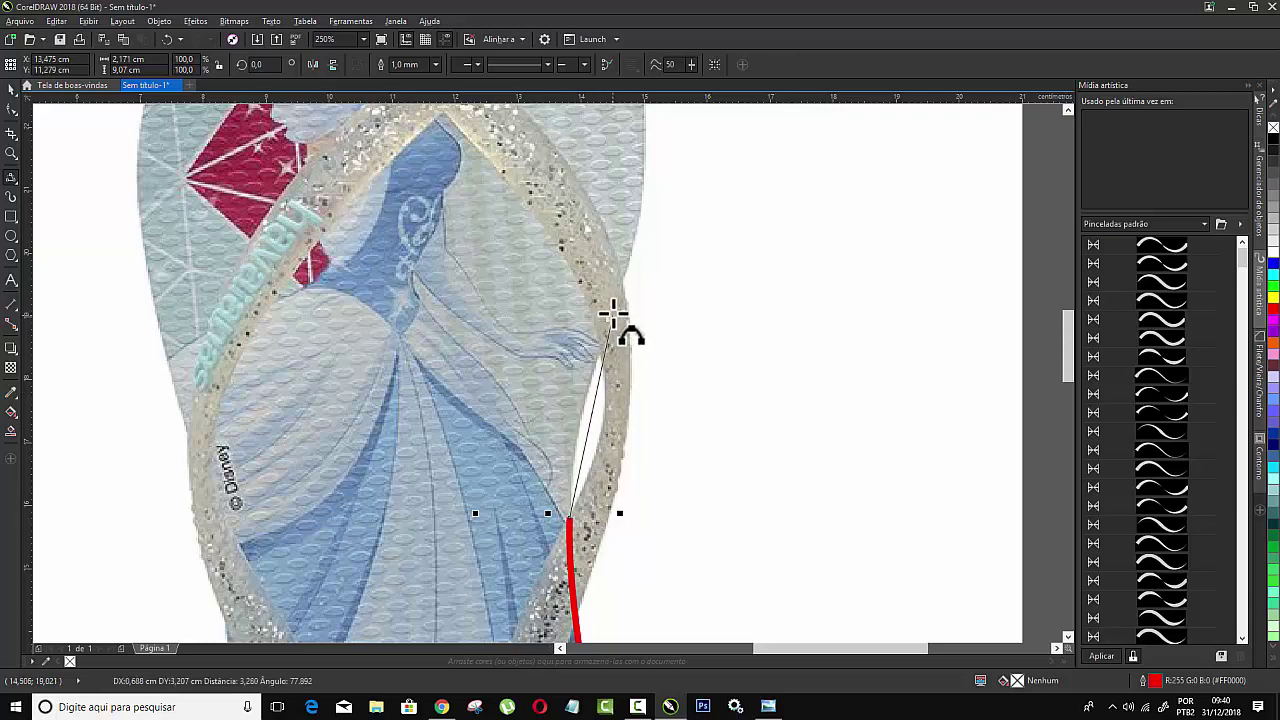
drag(613, 313, 586, 392)
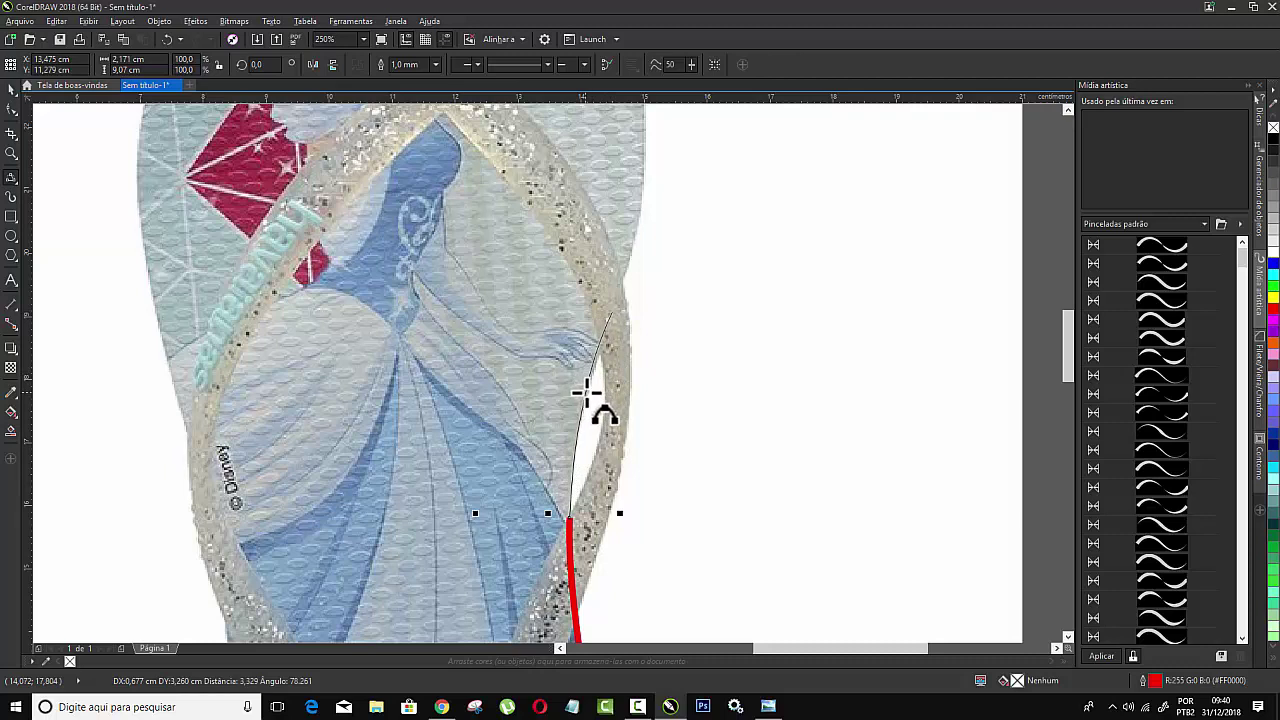
drag(586, 392, 598, 391)
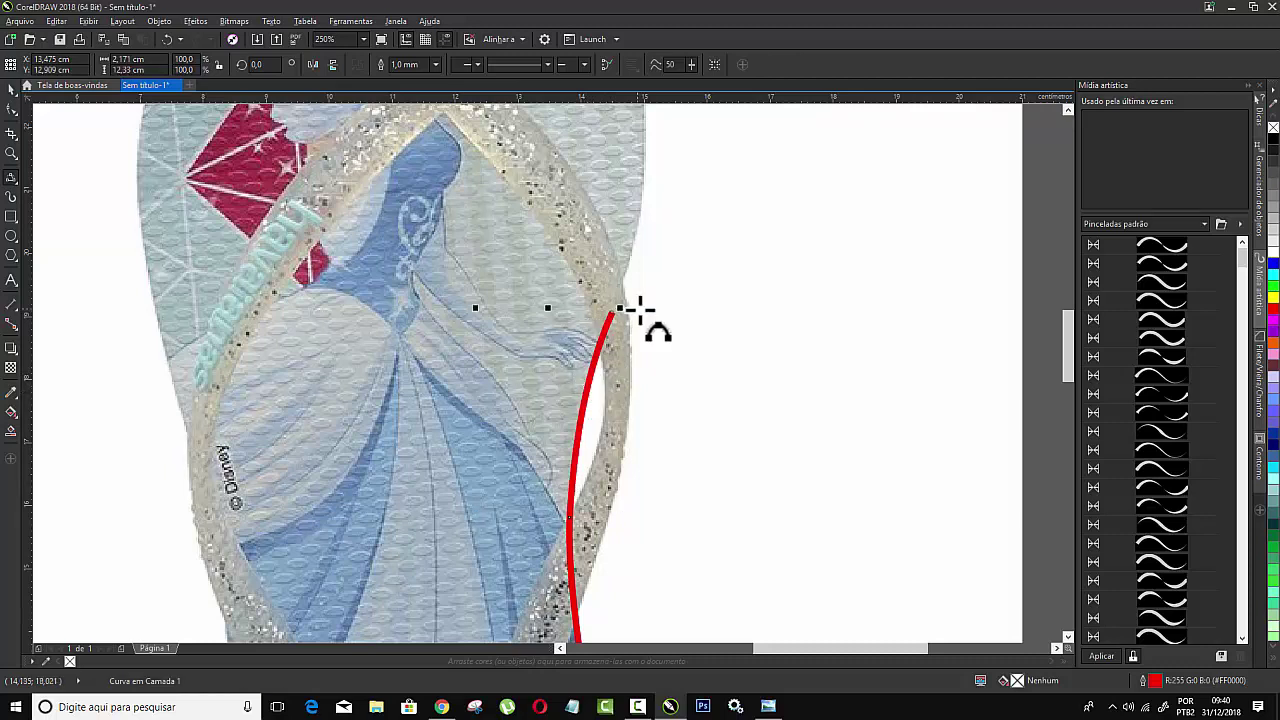
drag(1064, 352, 1066, 326)
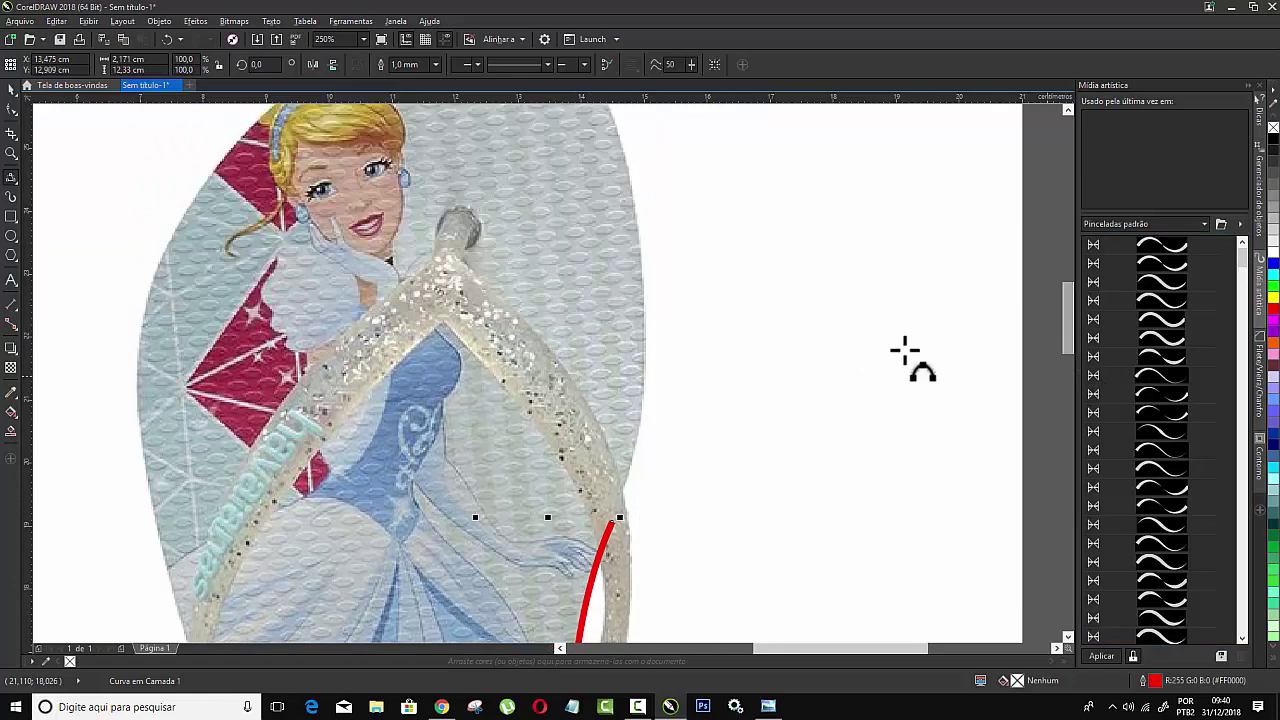
click(614, 519)
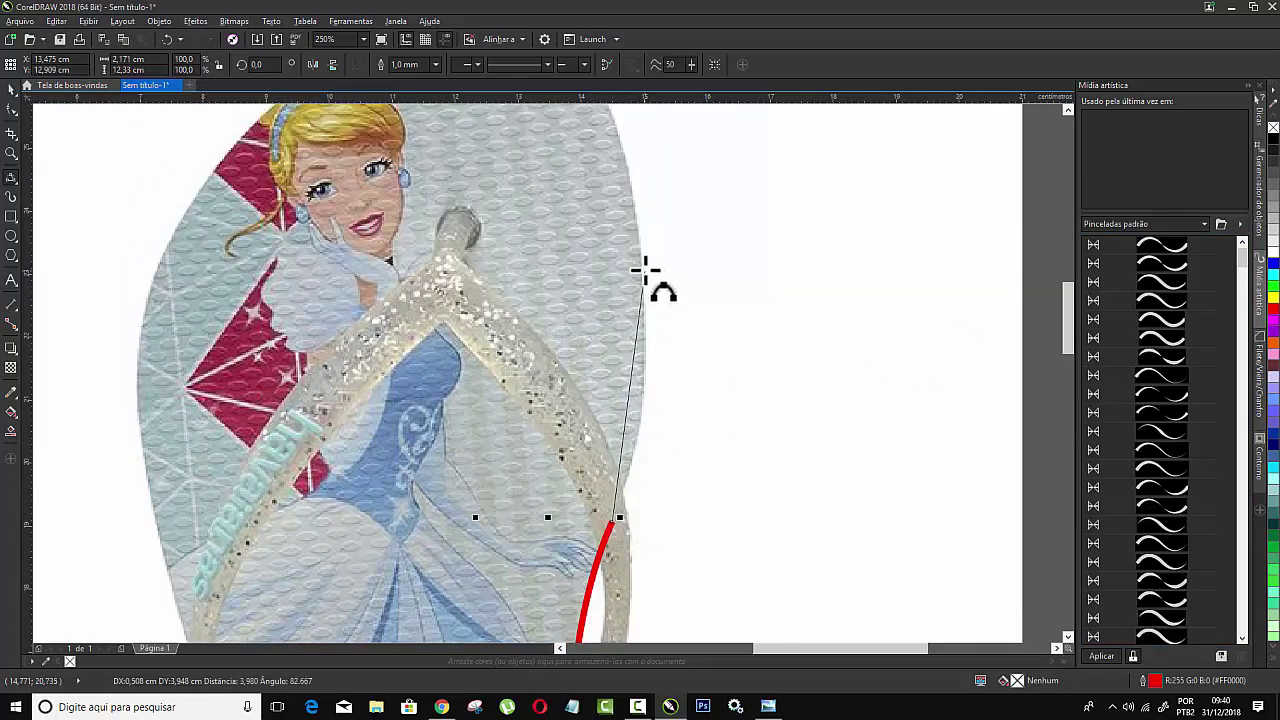
drag(641, 262, 641, 402)
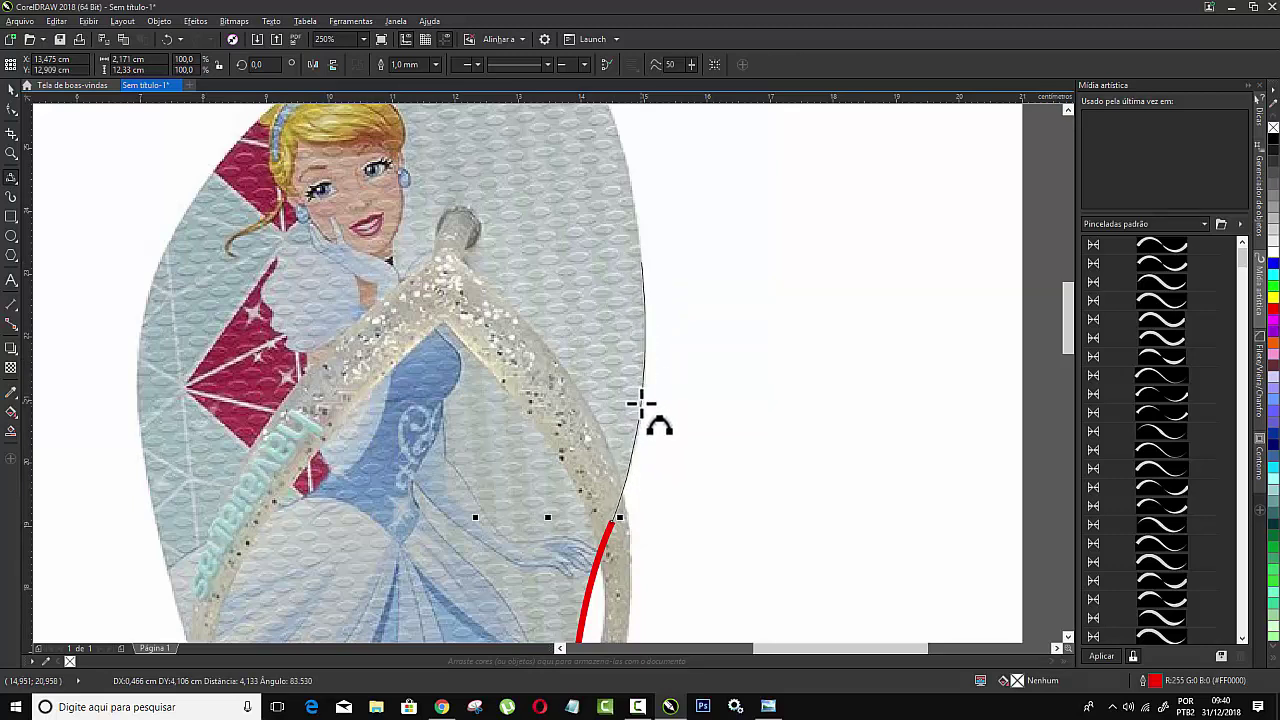
drag(641, 402, 643, 405)
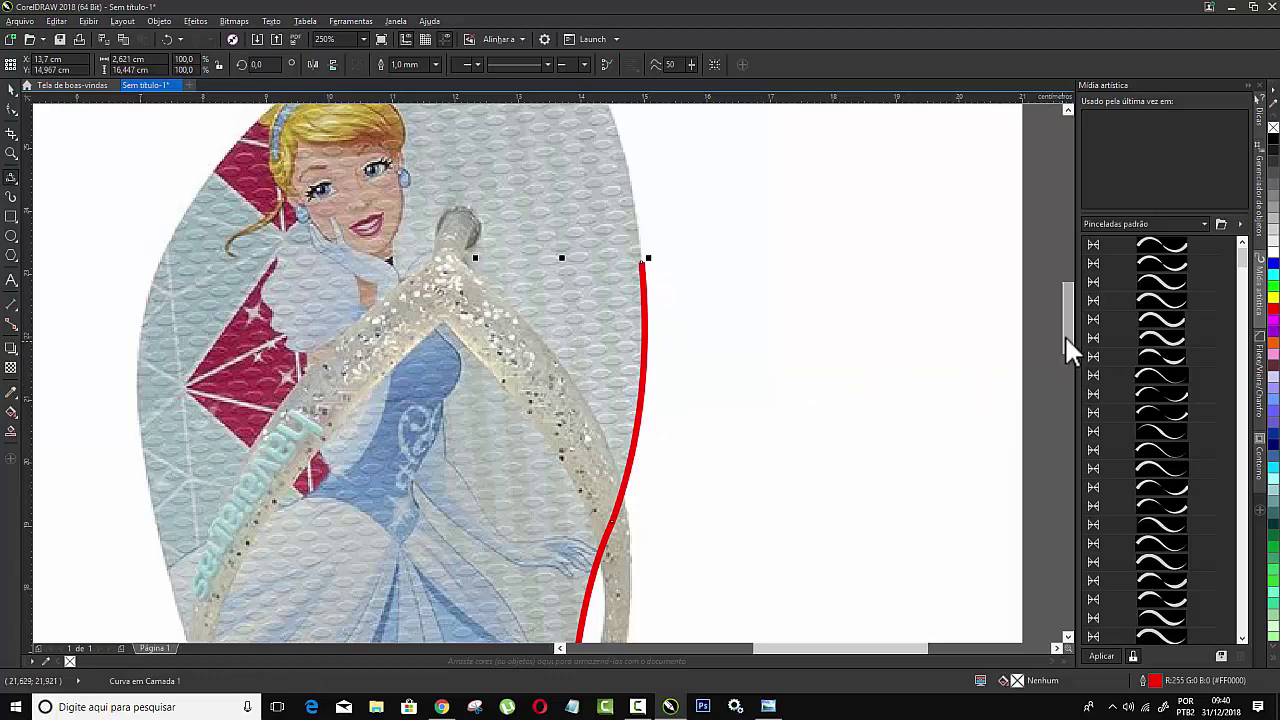
drag(1065, 350, 1064, 299)
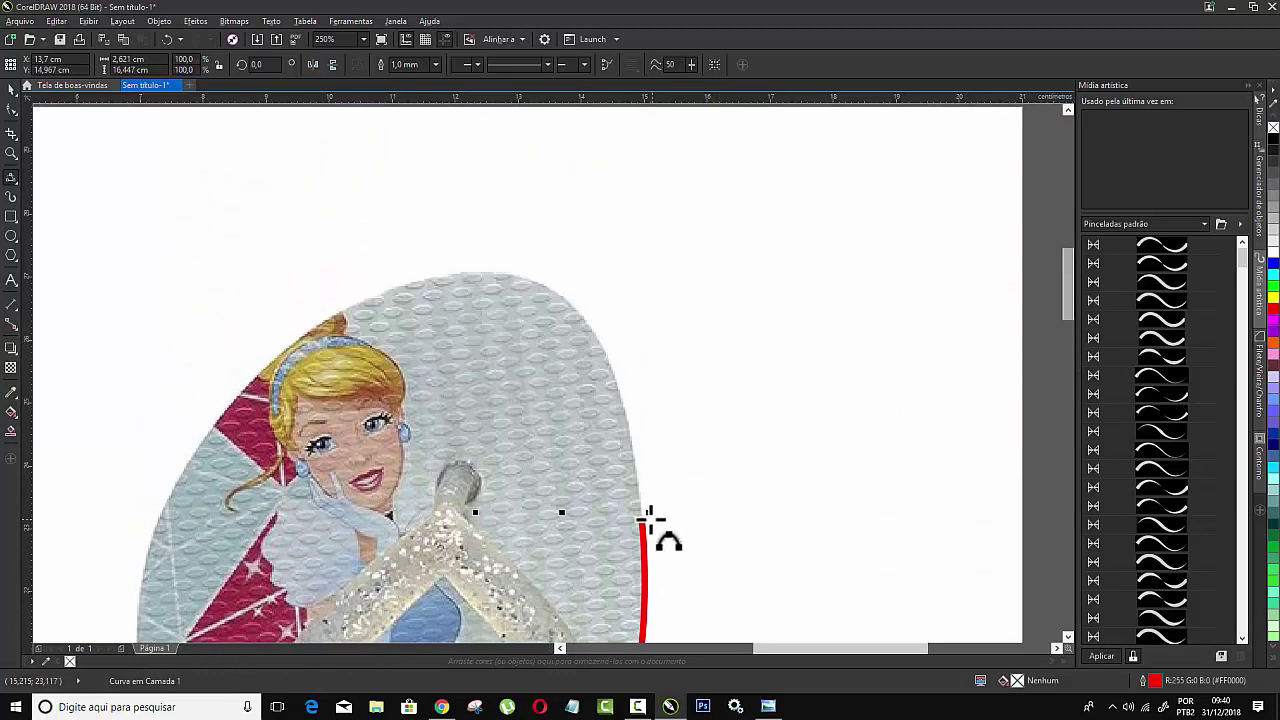
- Curve the red tracing over the sole's rounded top and onto its upper-left edge
click(647, 513)
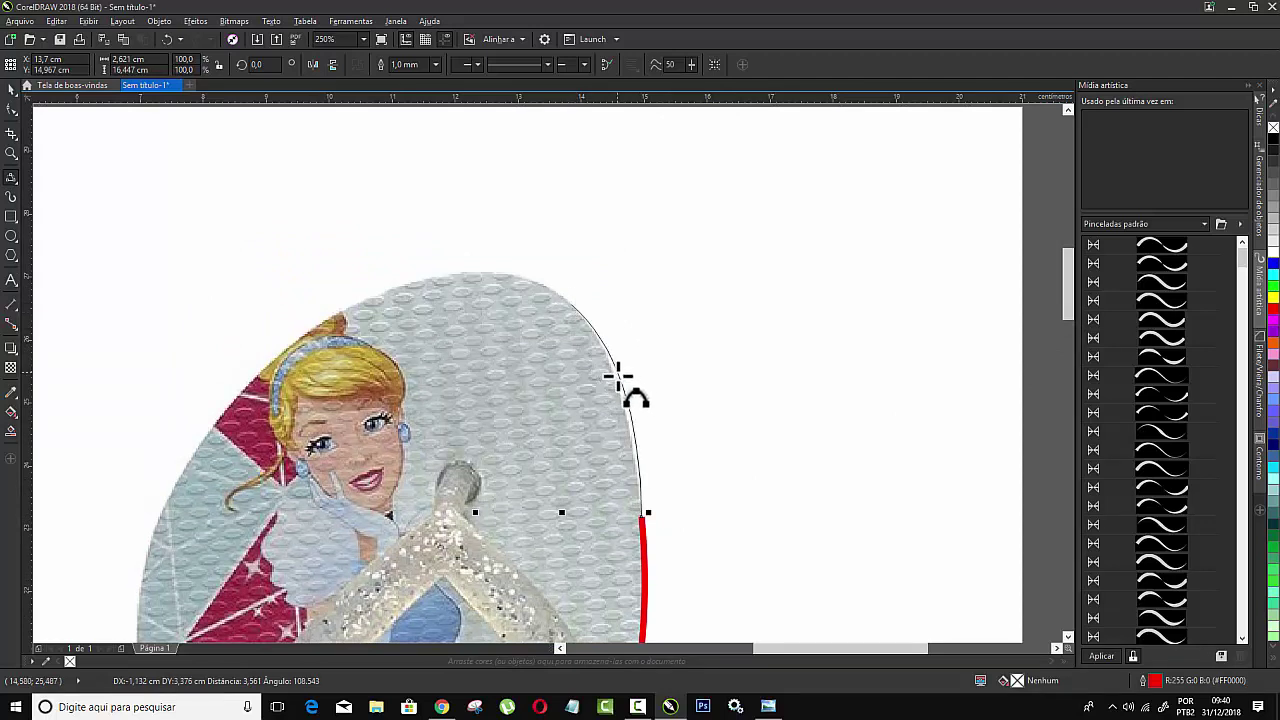
drag(570, 300, 608, 371)
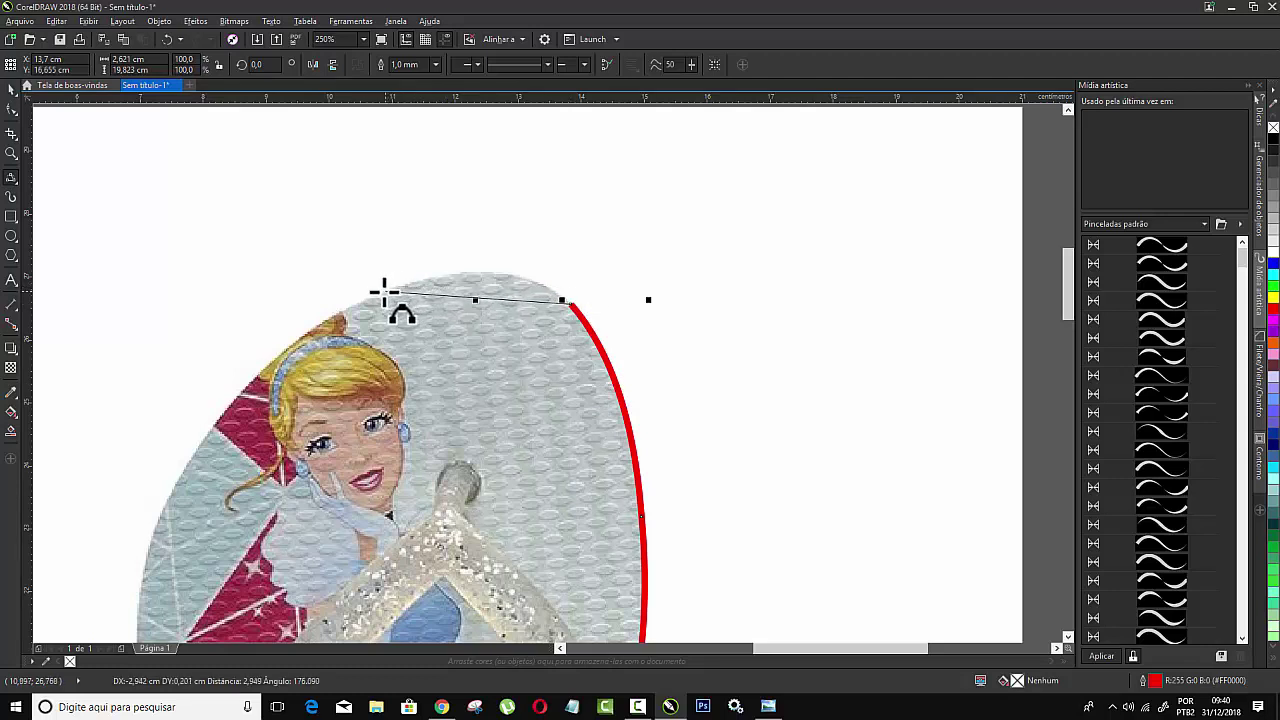
drag(384, 292, 512, 270)
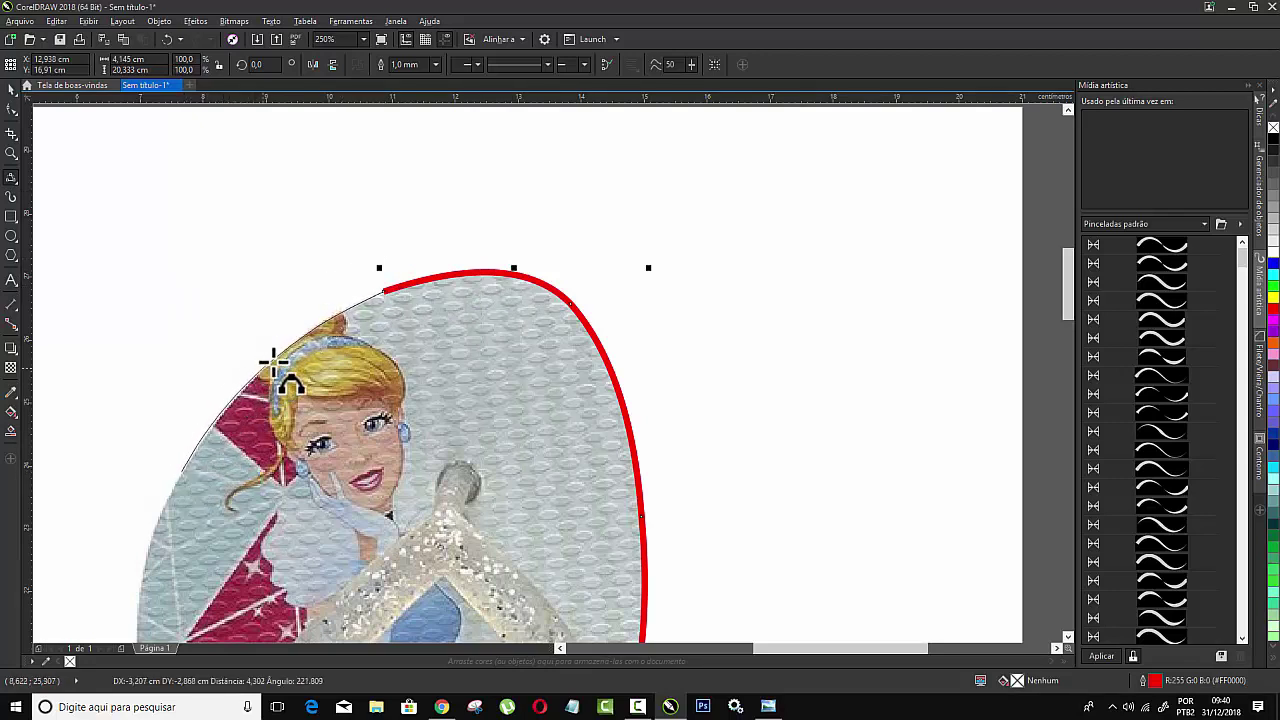
drag(277, 357, 280, 360)
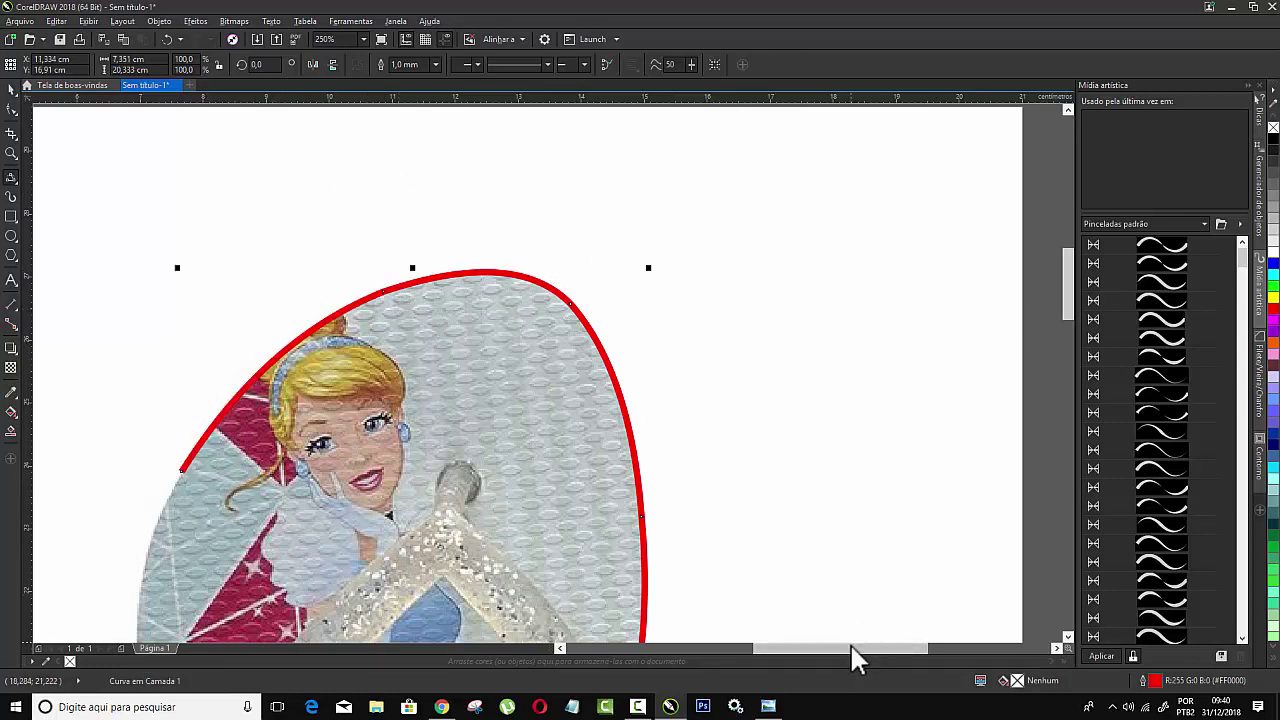
drag(850, 648, 820, 648)
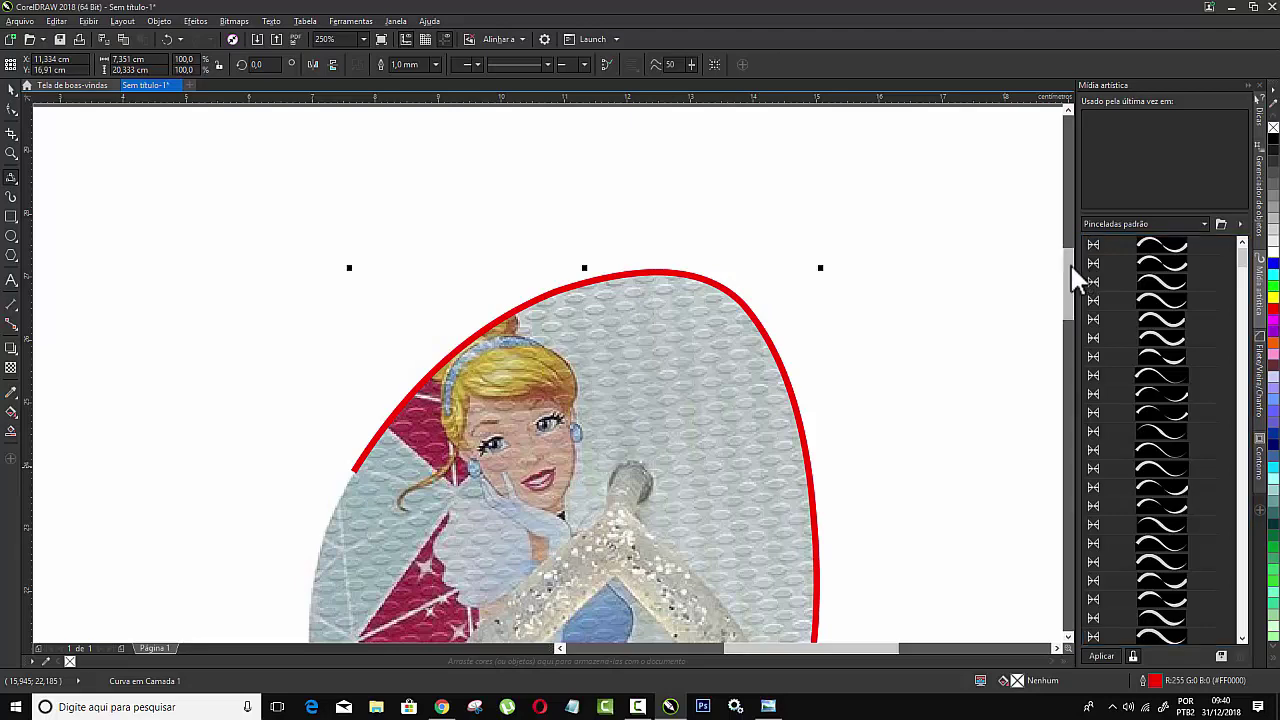
drag(1067, 268, 1070, 296)
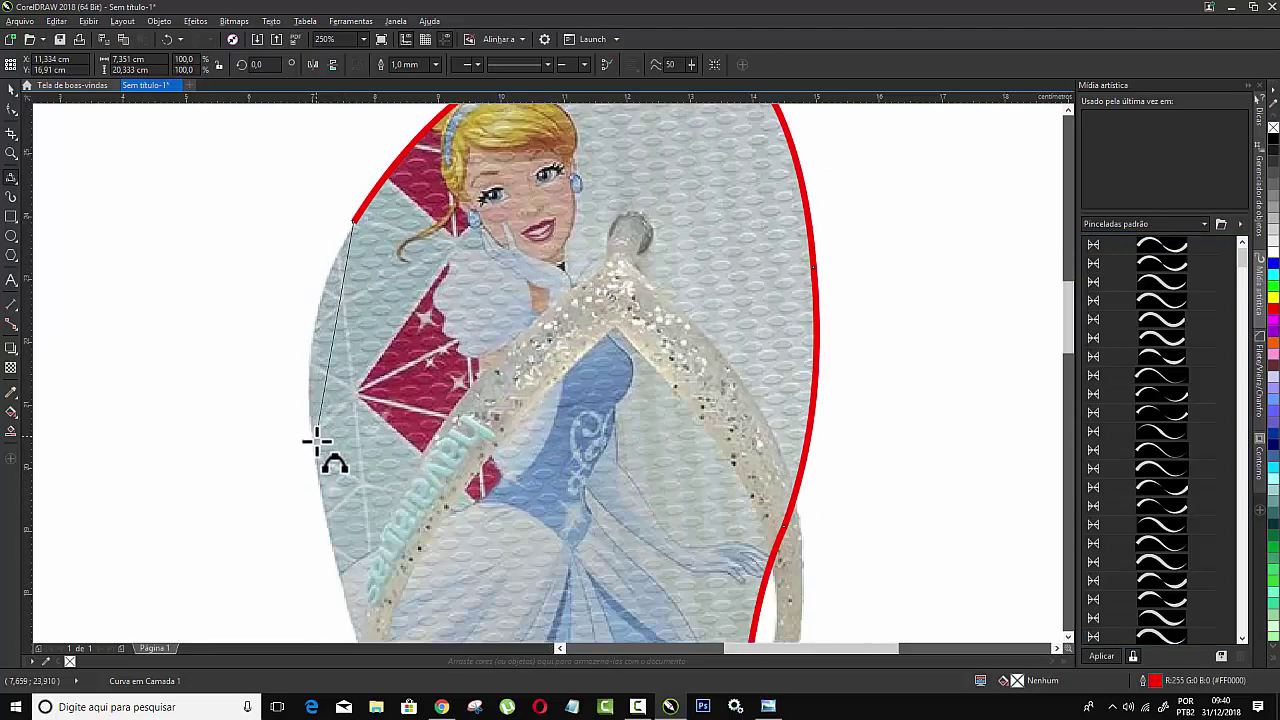
- Curve the tracing down the sole's upper left edge and end the curve
drag(314, 443, 308, 230)
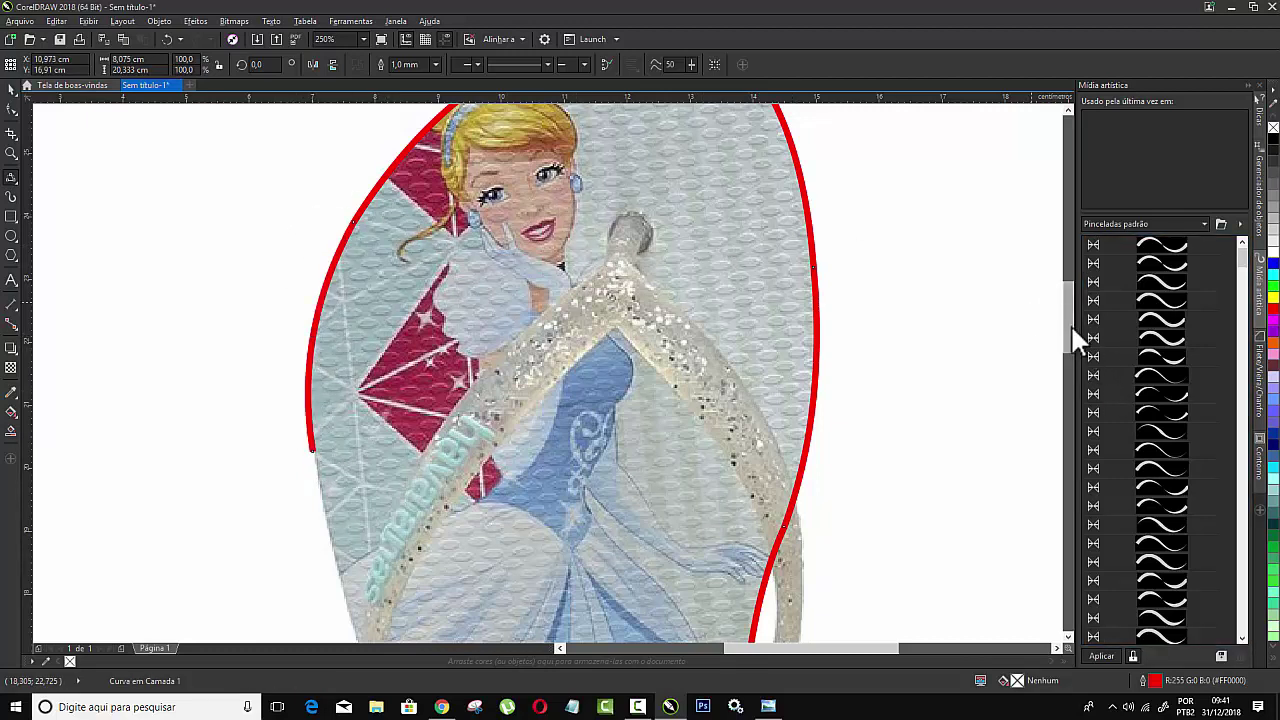
scroll(1070, 327, down, 2)
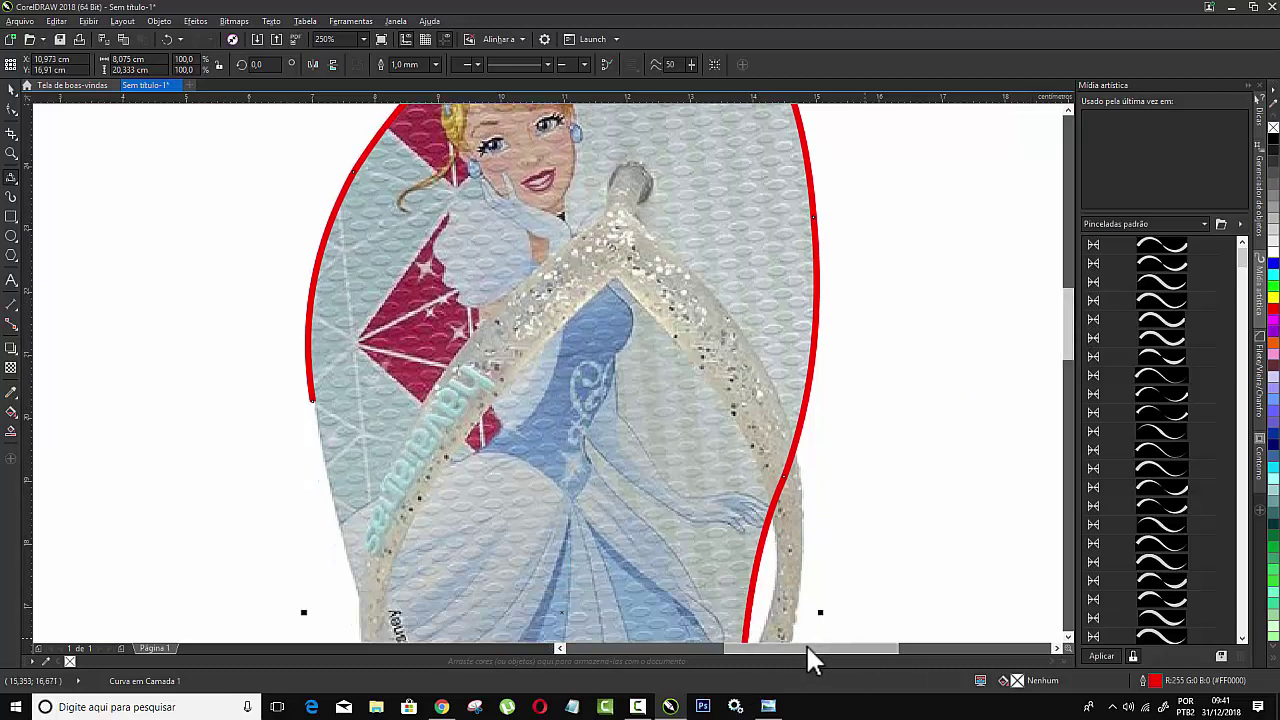
drag(806, 644, 787, 645)
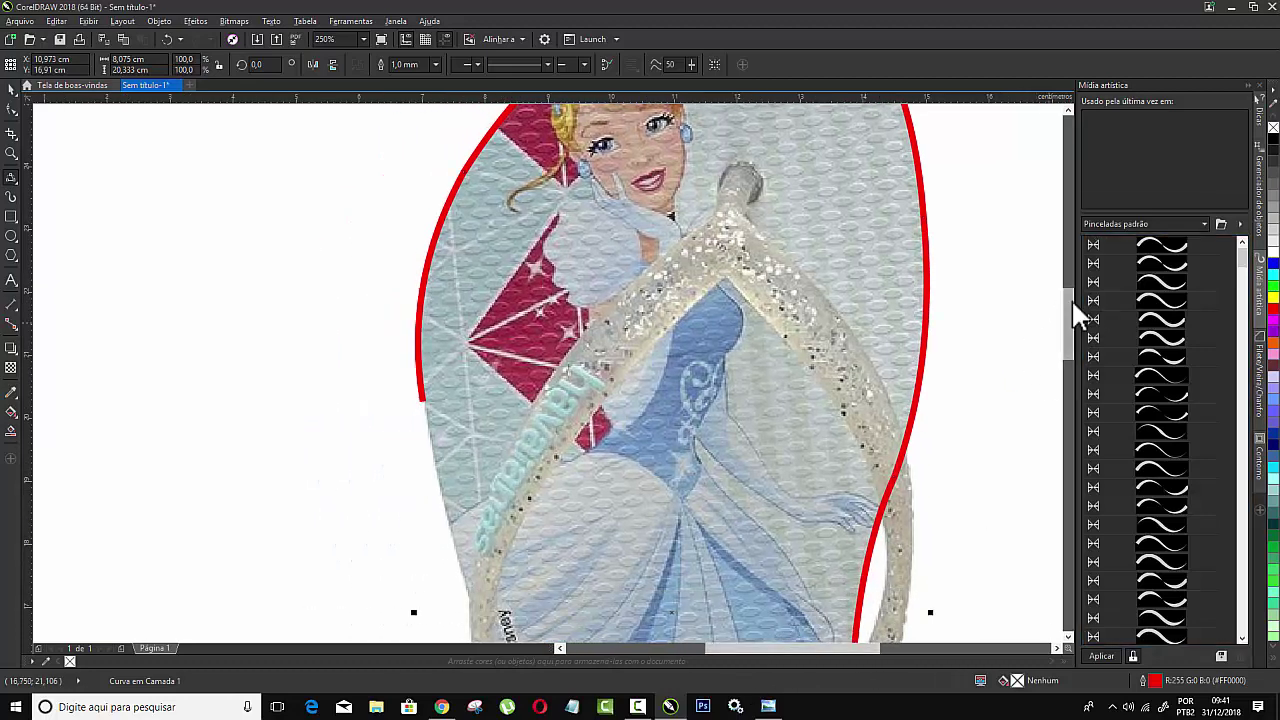
drag(1071, 298, 1074, 314)
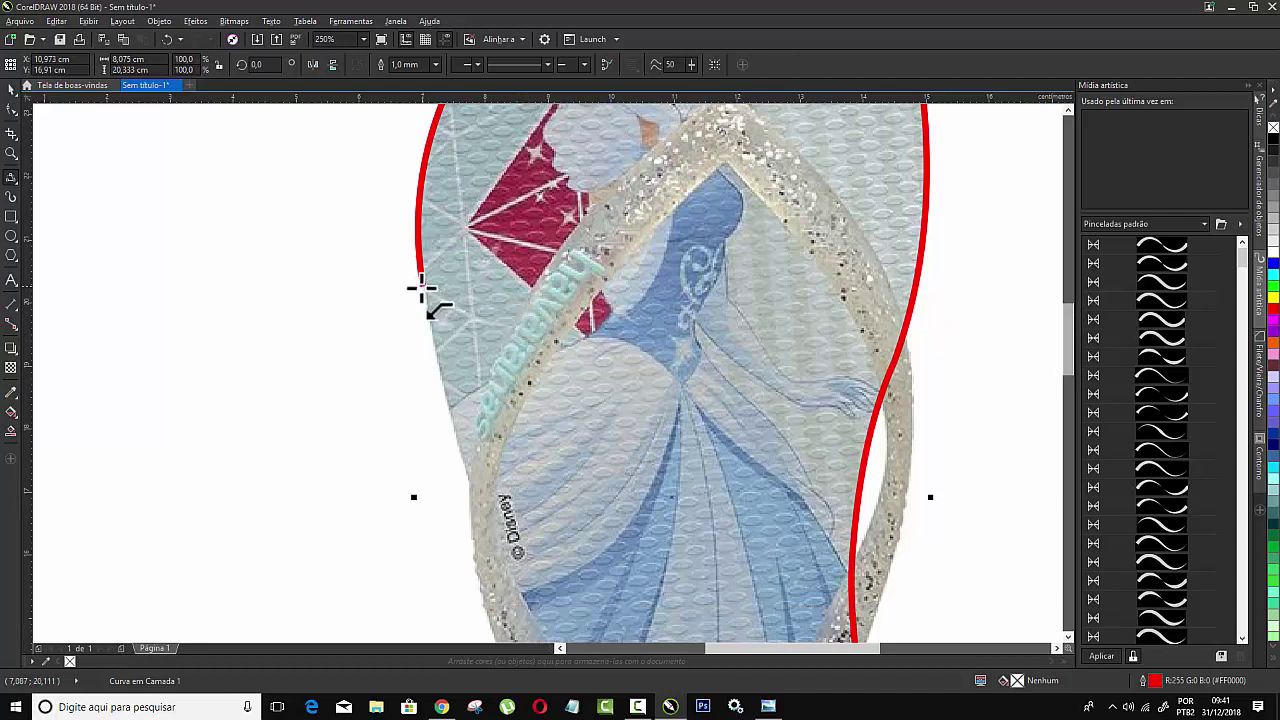
click(421, 288)
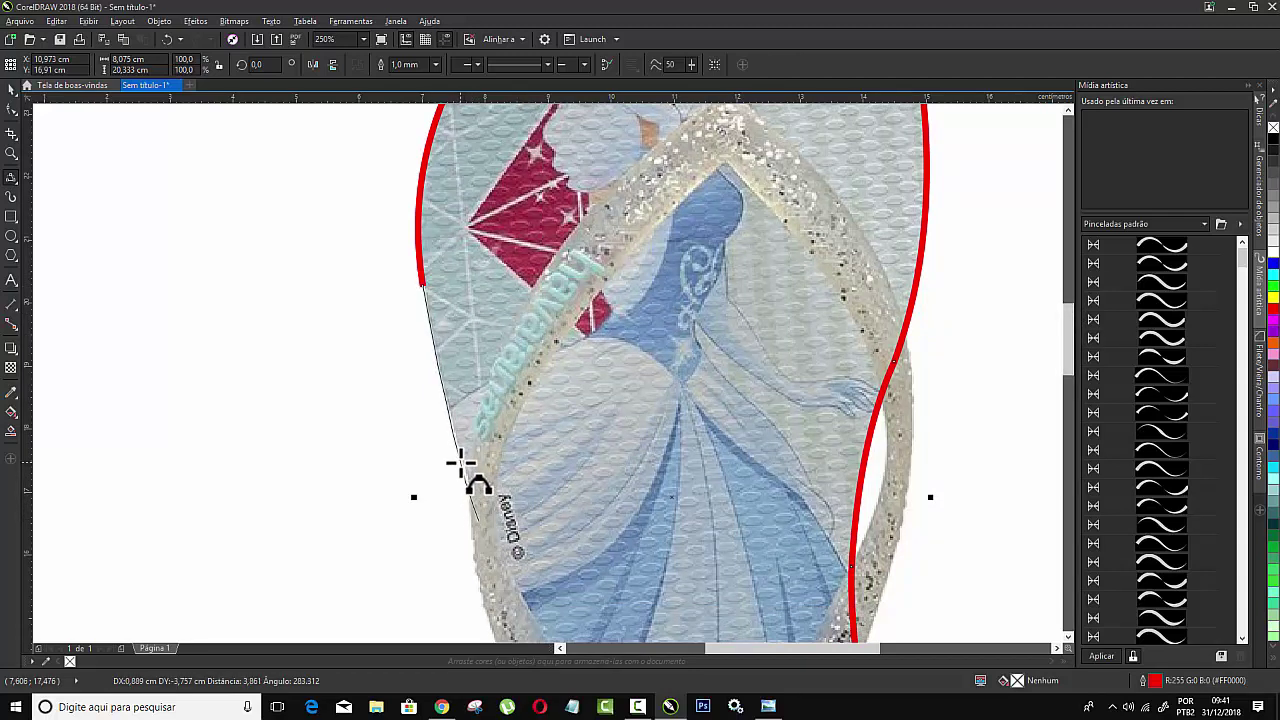
double_click(477, 519)
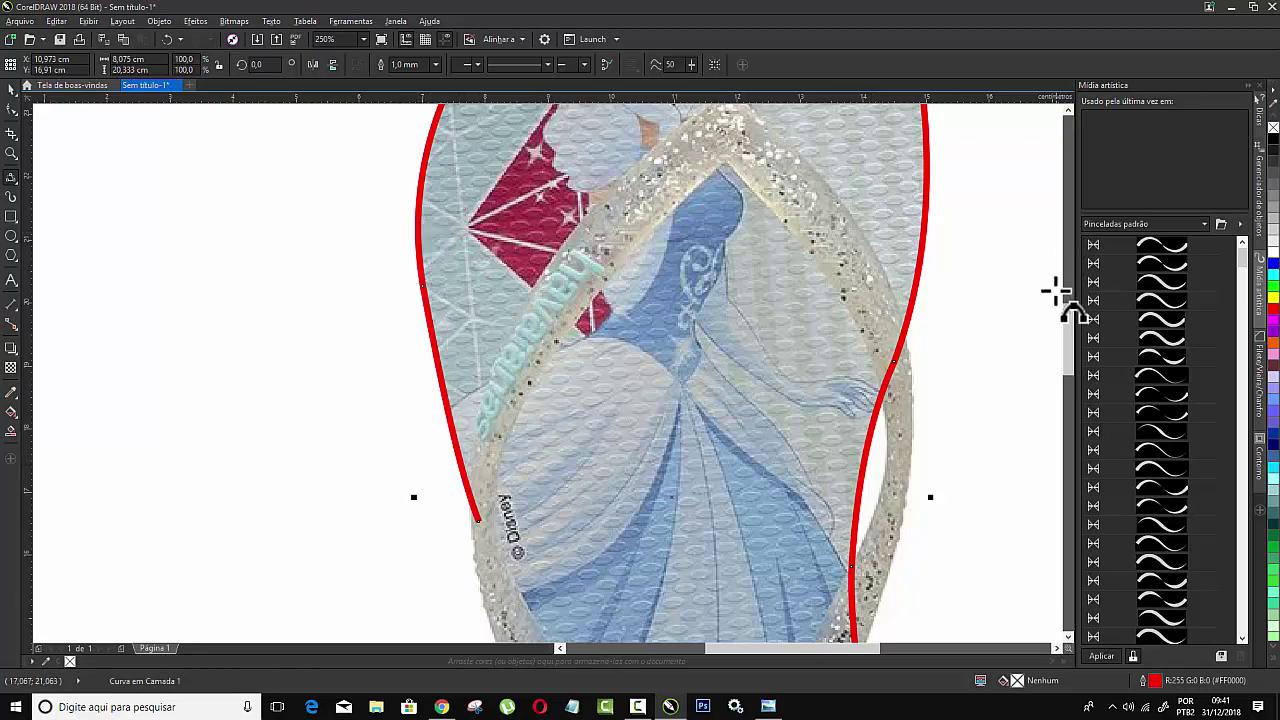
- Resume the red outline past the Disney logo to beside the left strap end
scroll(1070, 335, down, 2)
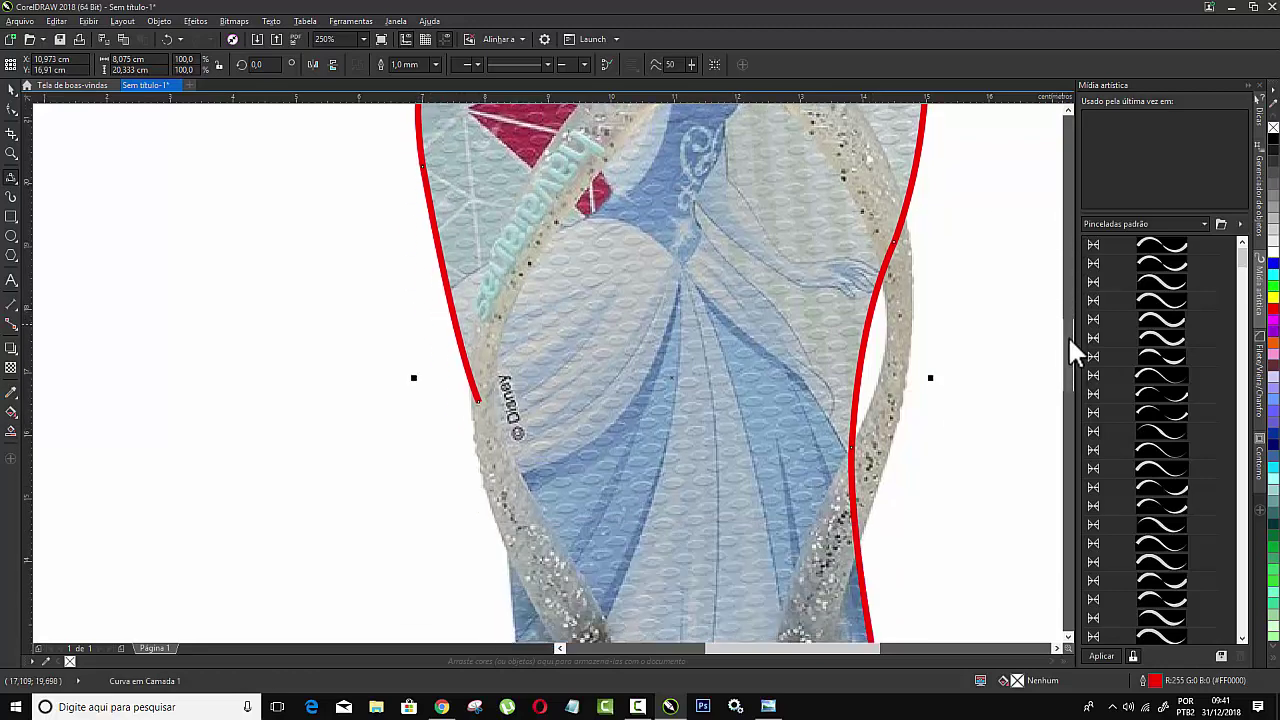
scroll(1070, 335, down, 2)
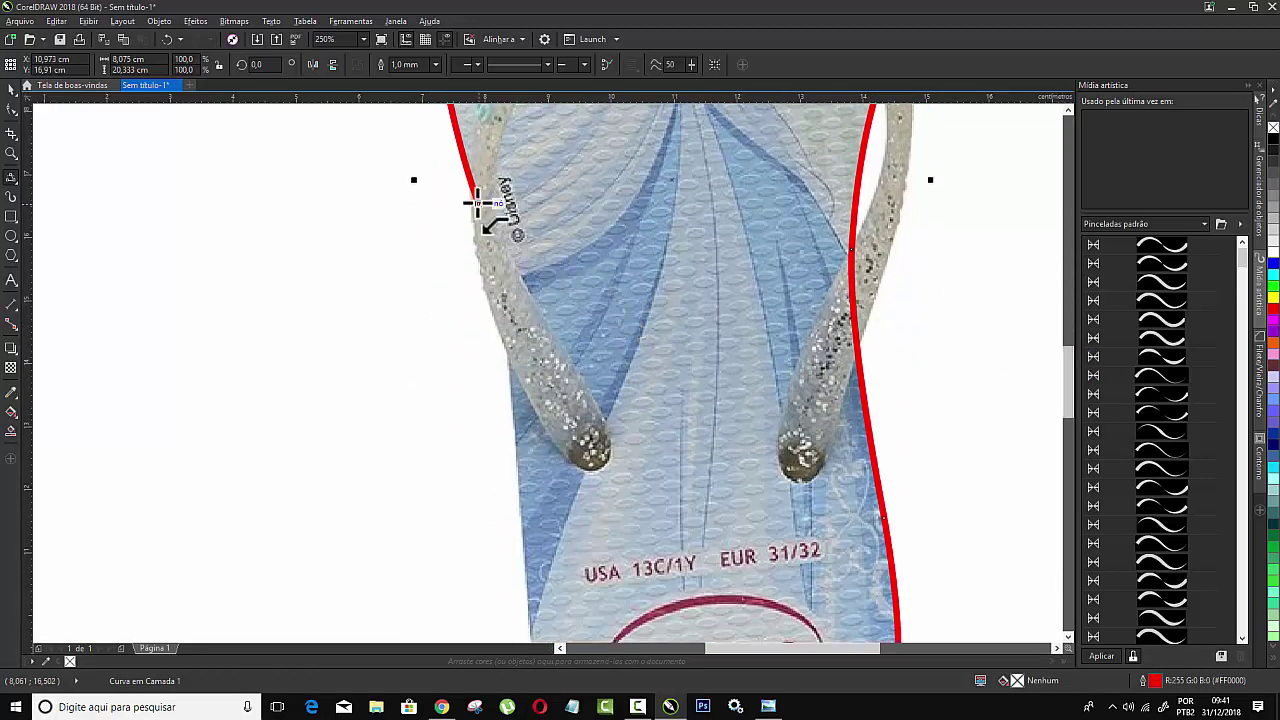
click(477, 202)
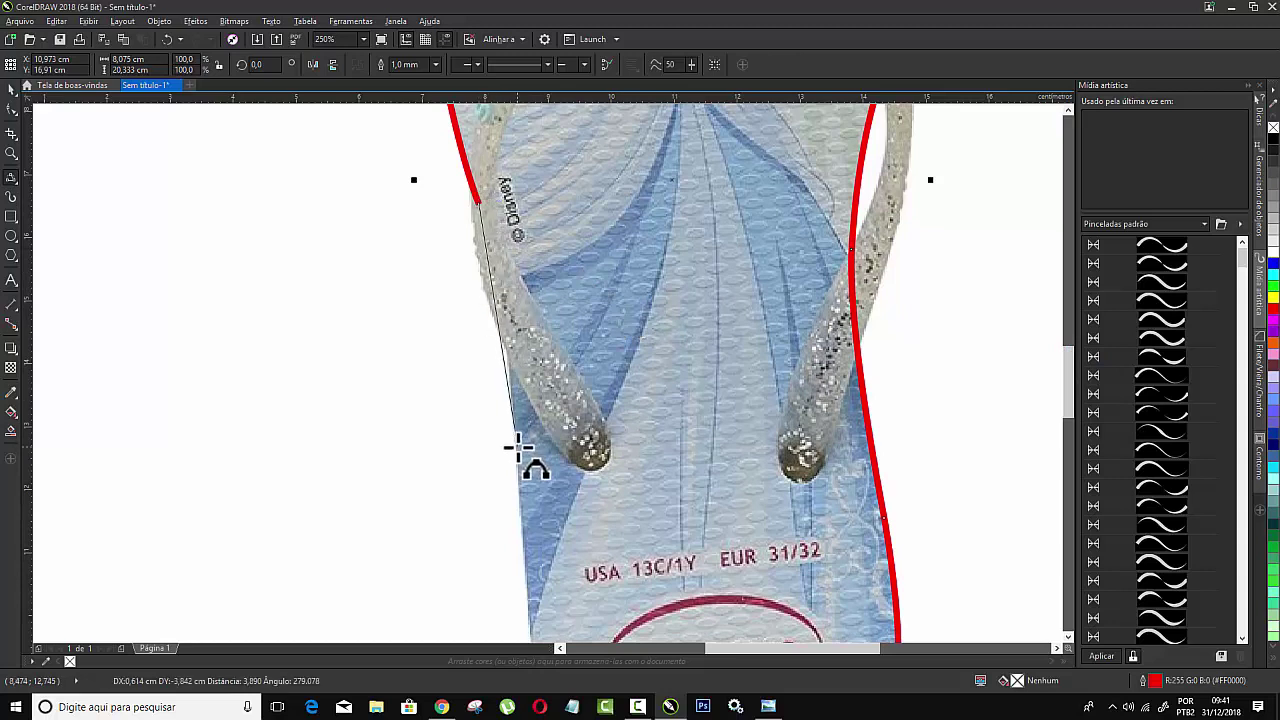
click(517, 447)
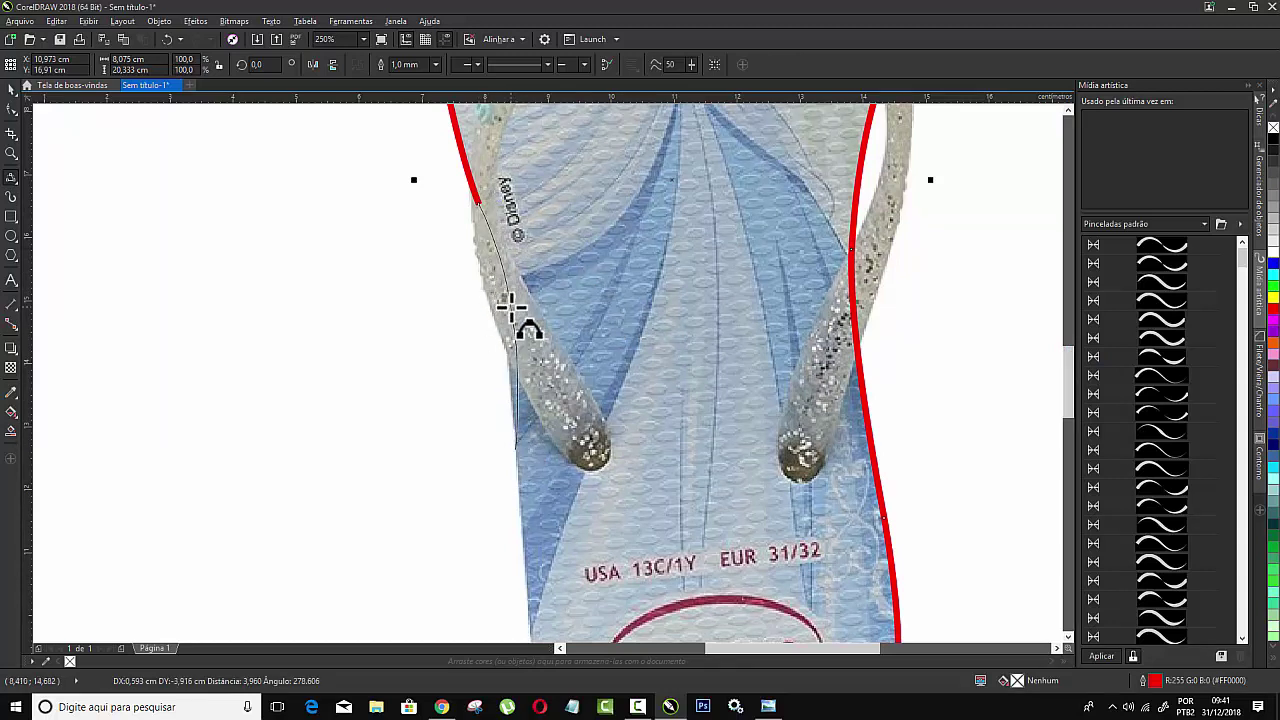
click(501, 295)
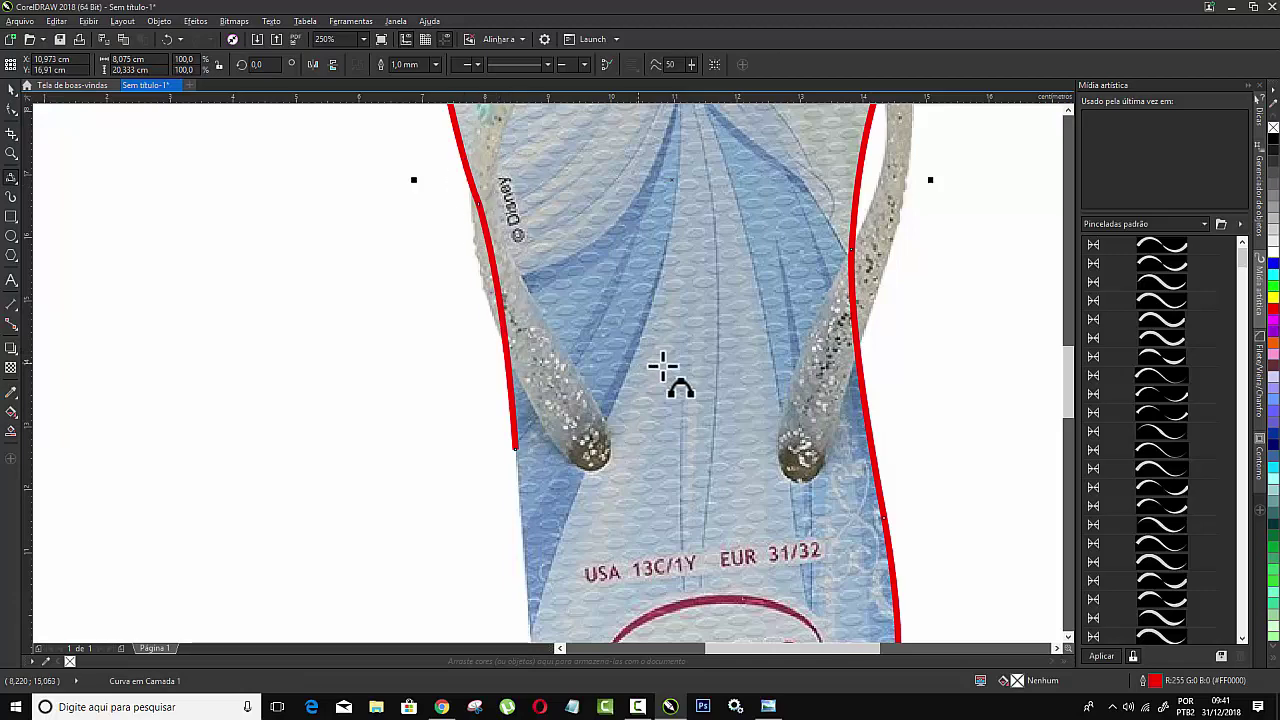
mouse_move(1066, 364)
mouse_down()
mouse_move(1072, 420)
mouse_move(1070, 400)
mouse_up()
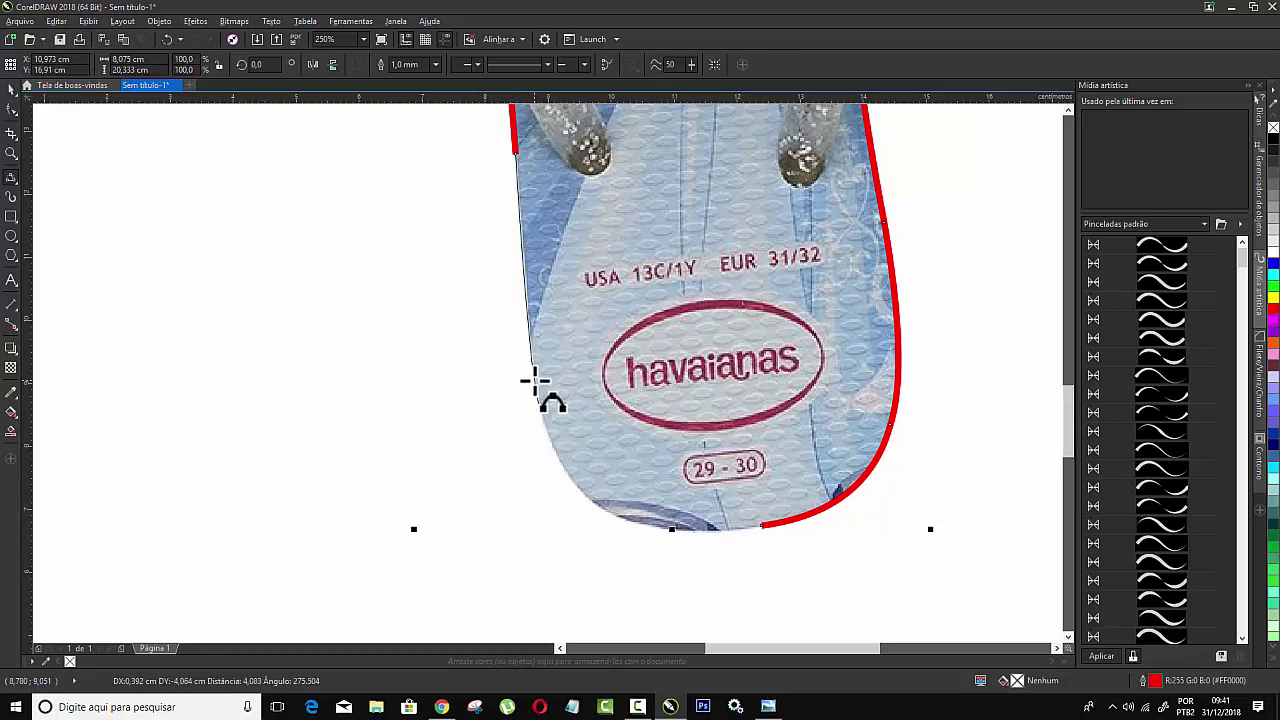
- Trace the sole's lower left edge and heel with new nodes, closing the red outline
click(535, 380)
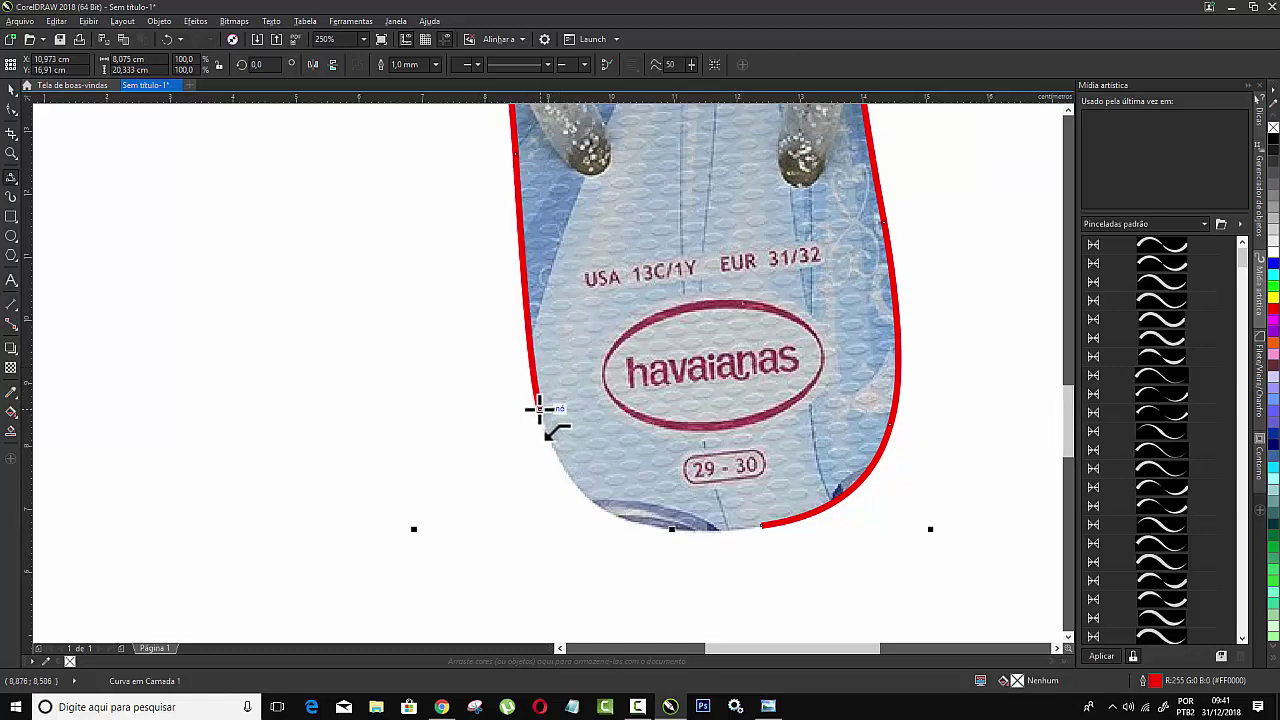
click(538, 408)
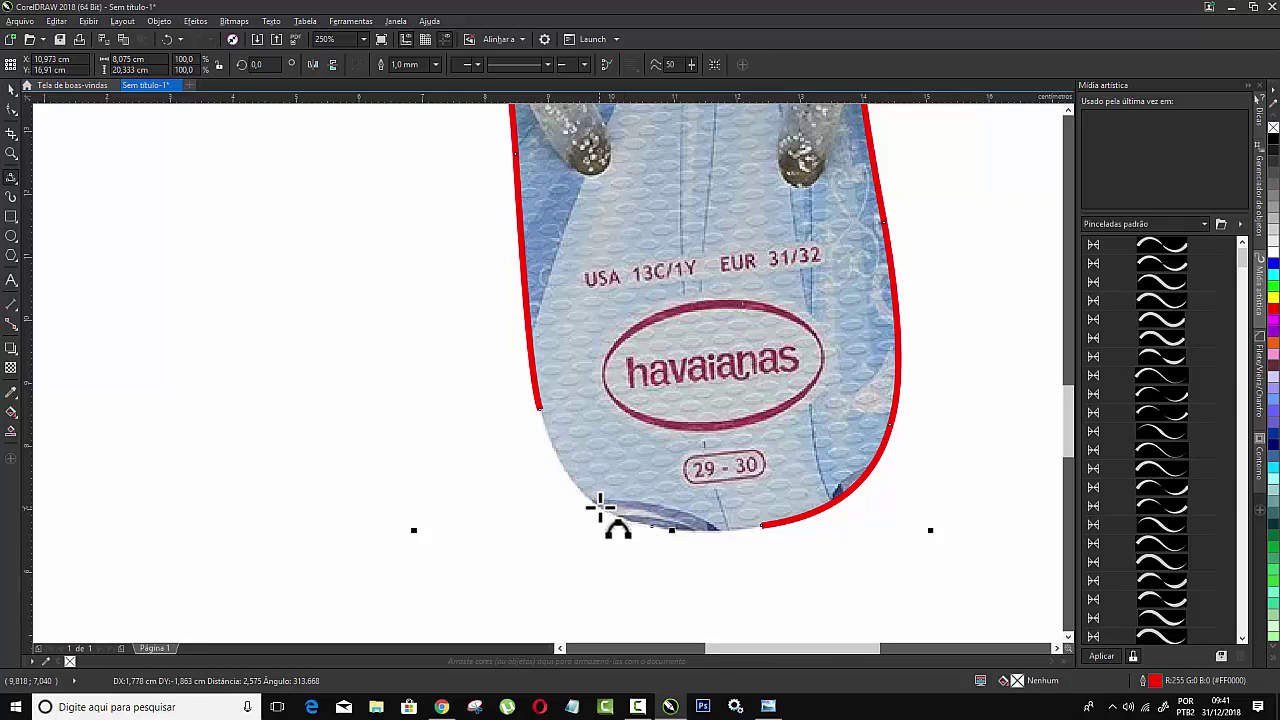
click(648, 523)
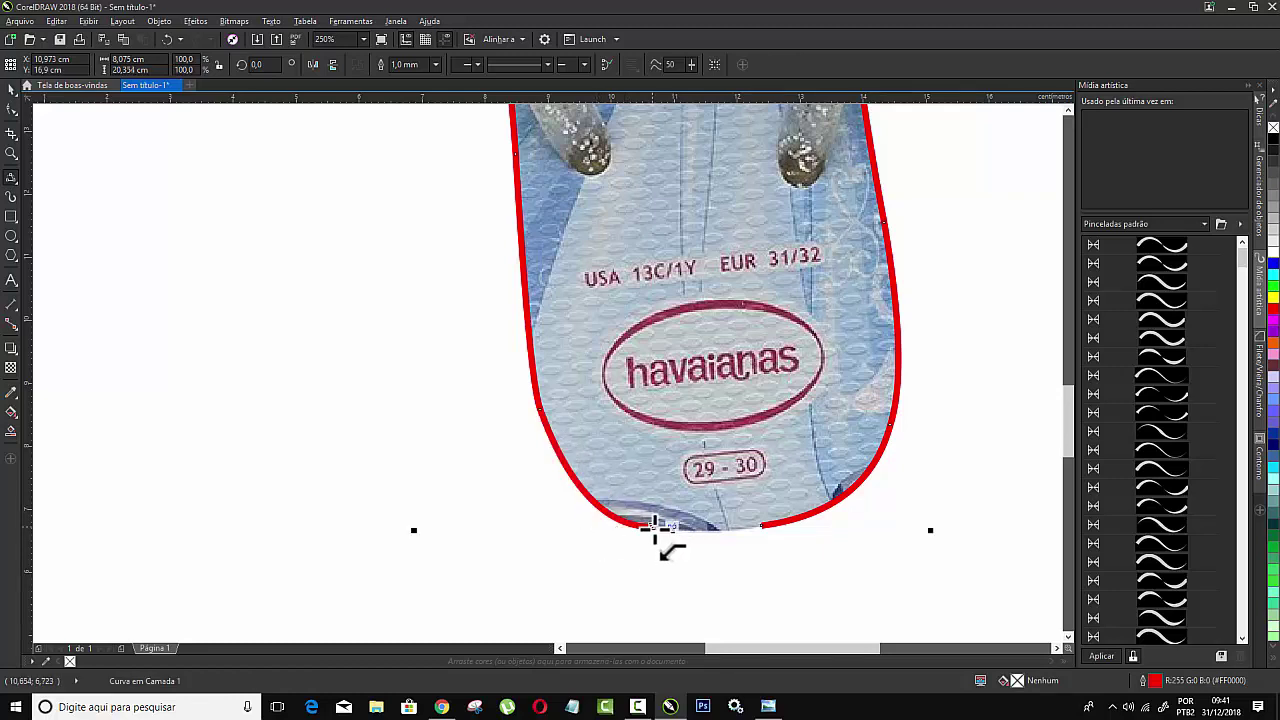
click(759, 524)
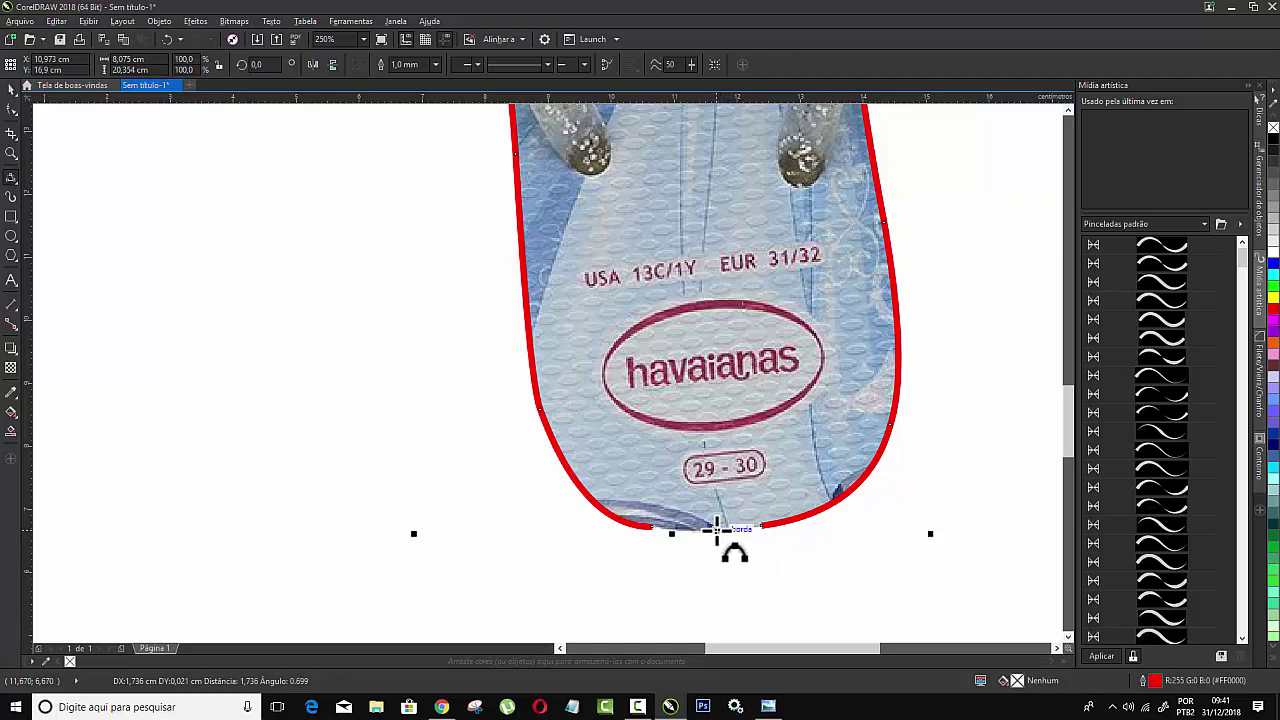
click(660, 528)
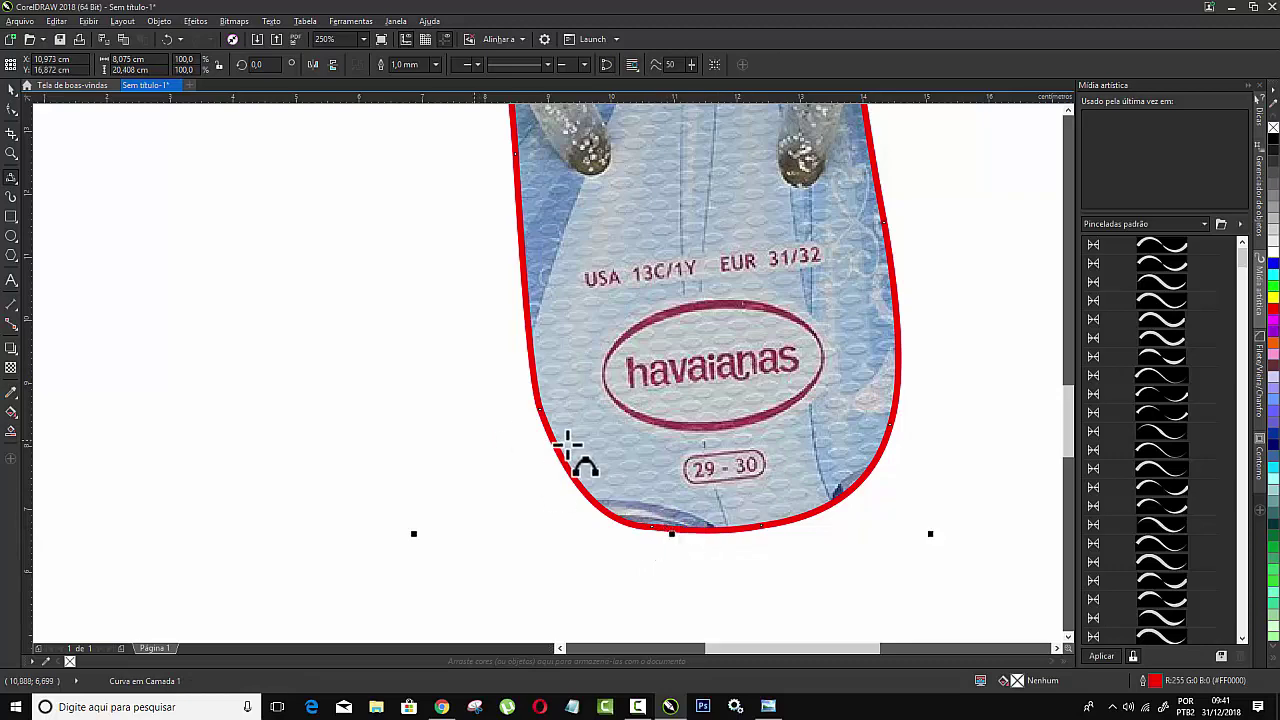
click(11, 109)
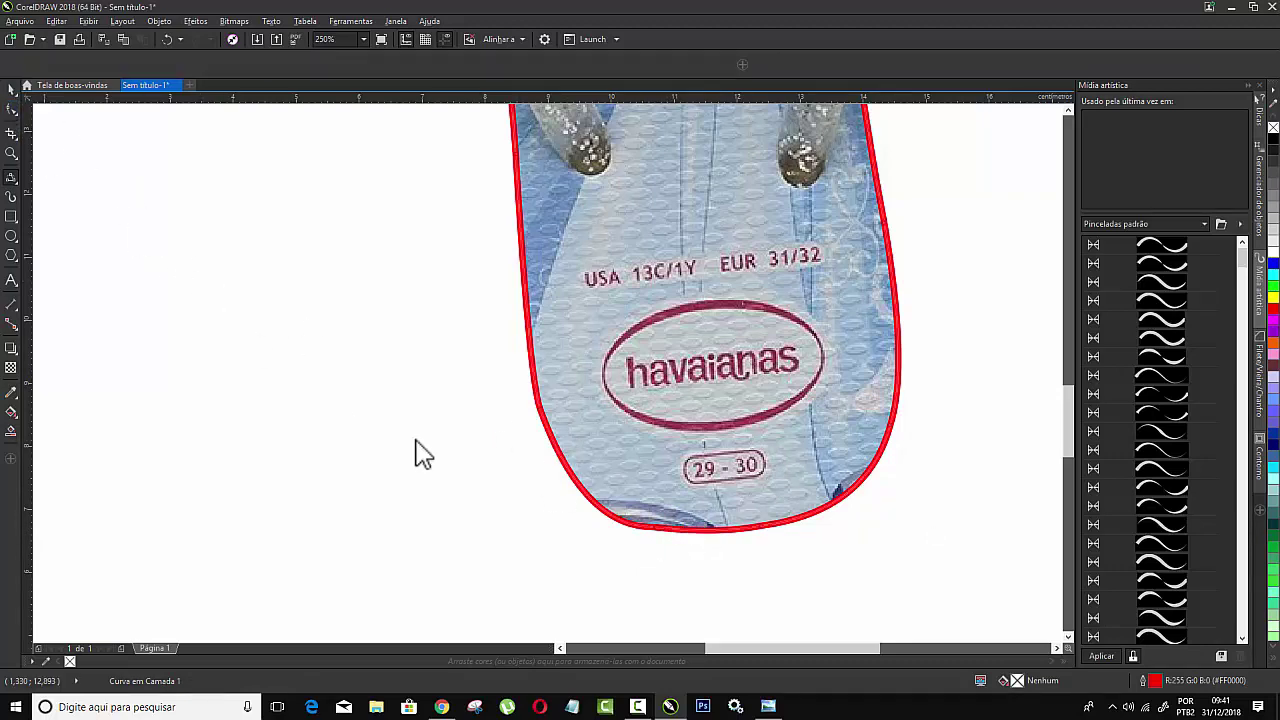
- Reshape the outline's bottom-left heel bend so it hugs the sole's edge
scroll(644, 529, up, 2)
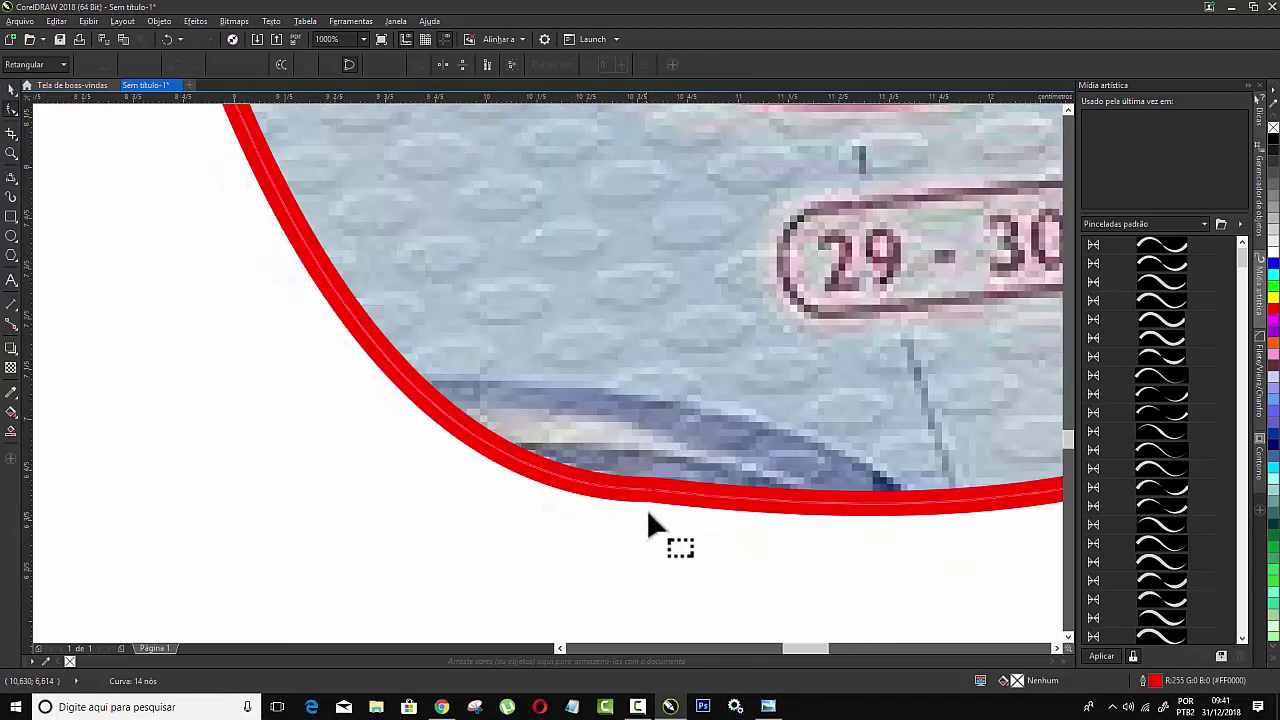
click(655, 499)
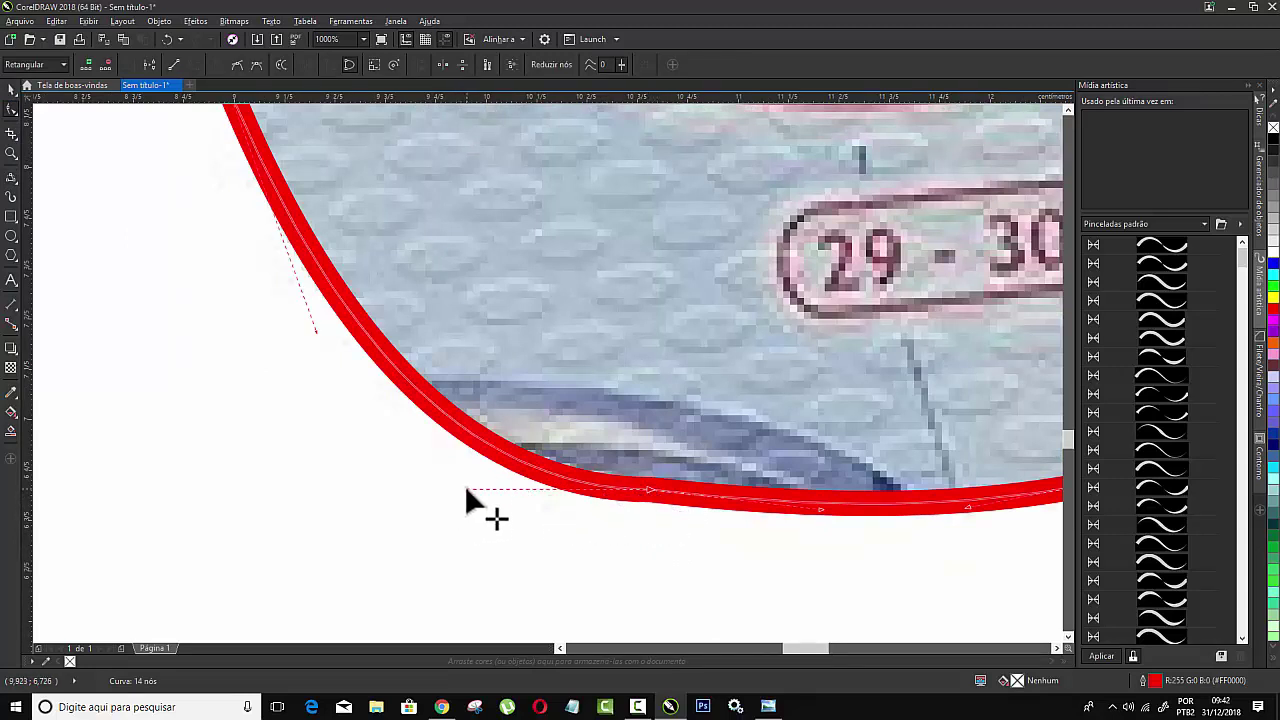
drag(467, 490, 588, 488)
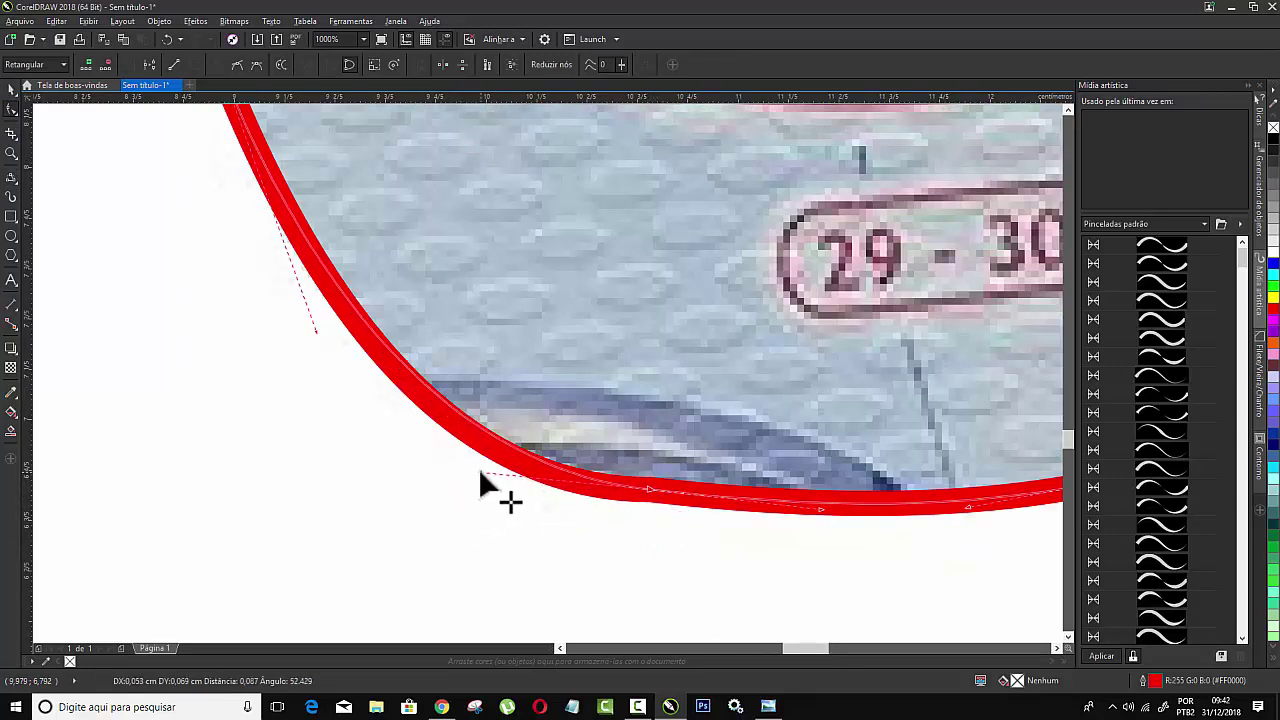
drag(648, 490, 652, 495)
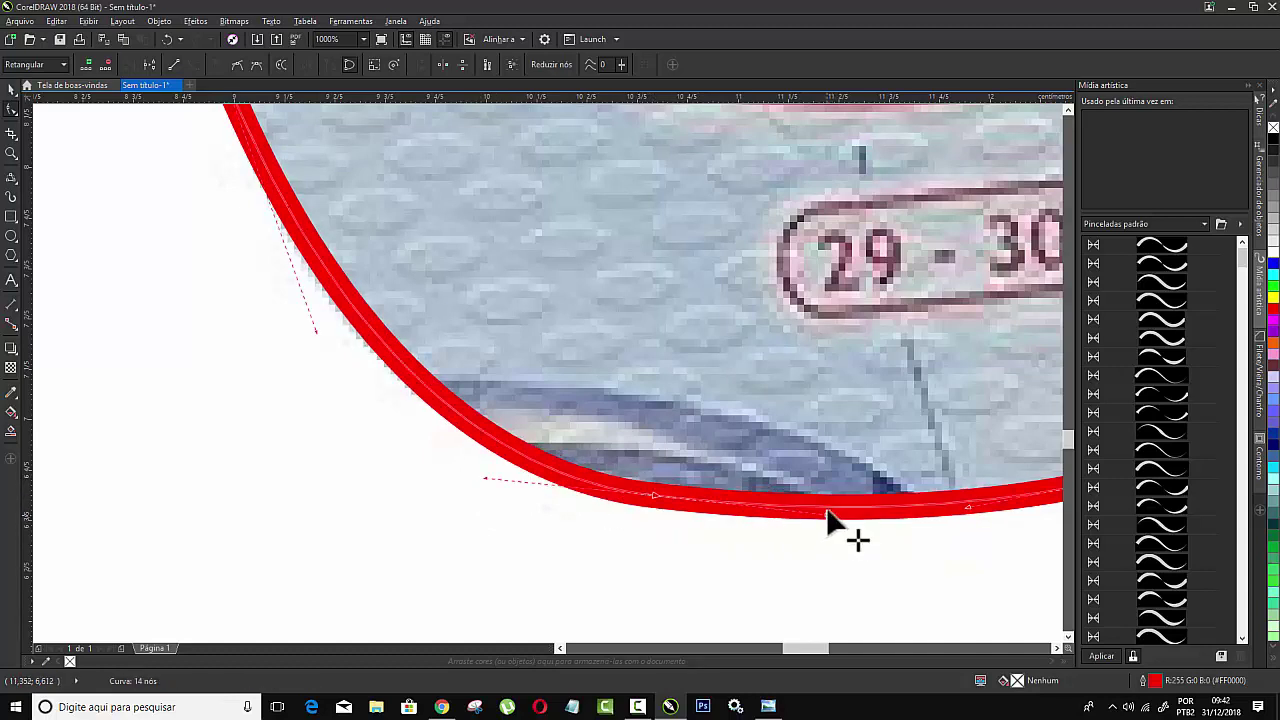
click(828, 517)
scroll(584, 440, down, 1)
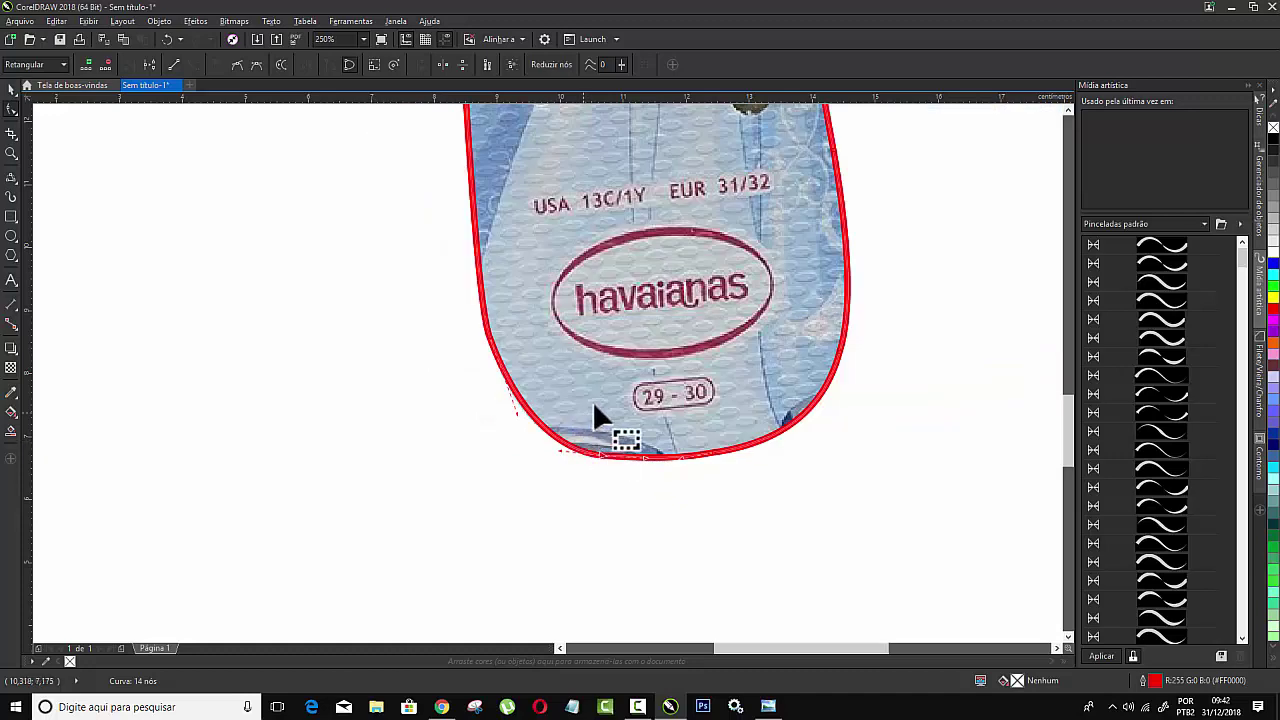
scroll(593, 401, up, 1)
scroll(580, 485, up, 2)
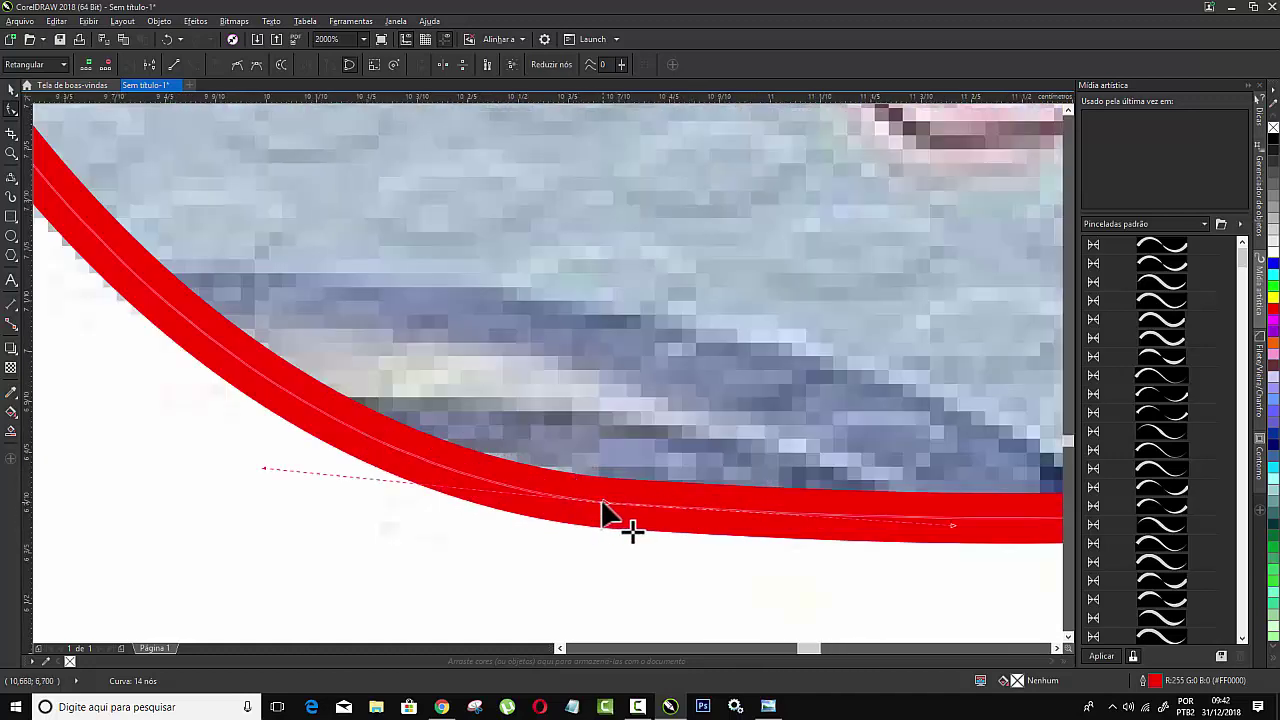
- Delete the stray node at the bottom of the red sole outline
click(570, 500)
drag(656, 553, 650, 550)
right_click(604, 503)
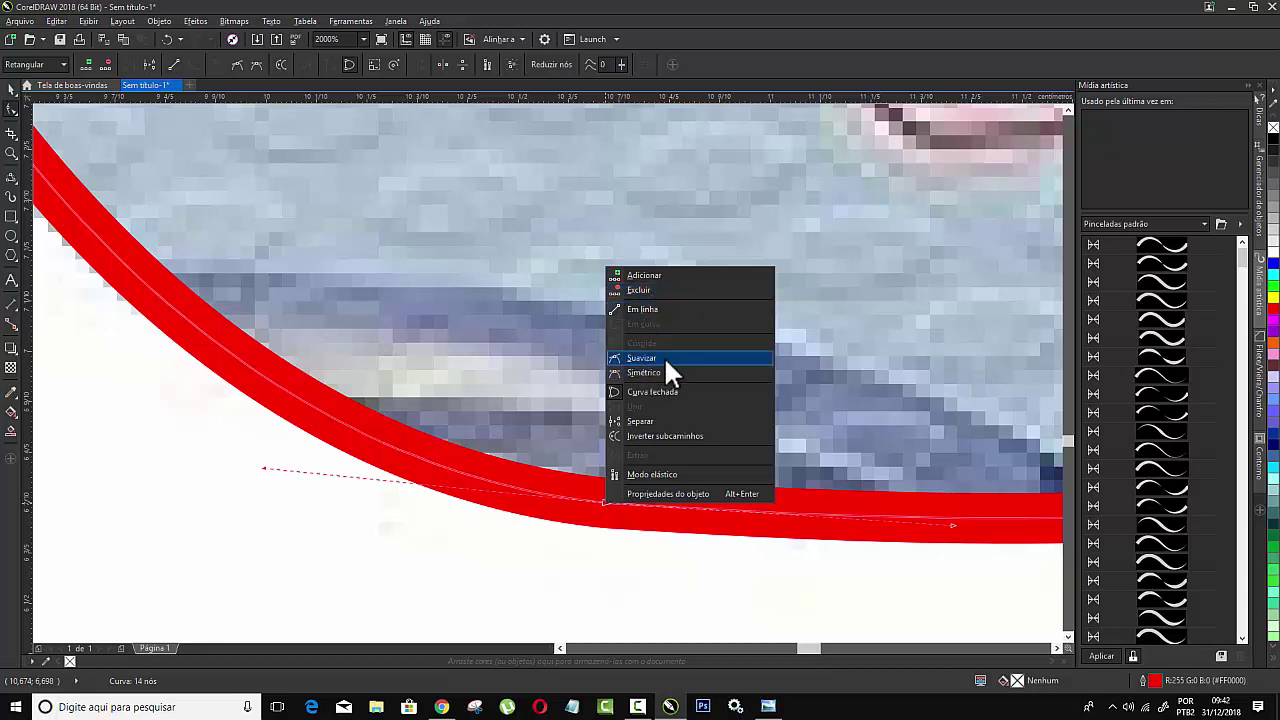
click(643, 291)
scroll(398, 341, down, 3)
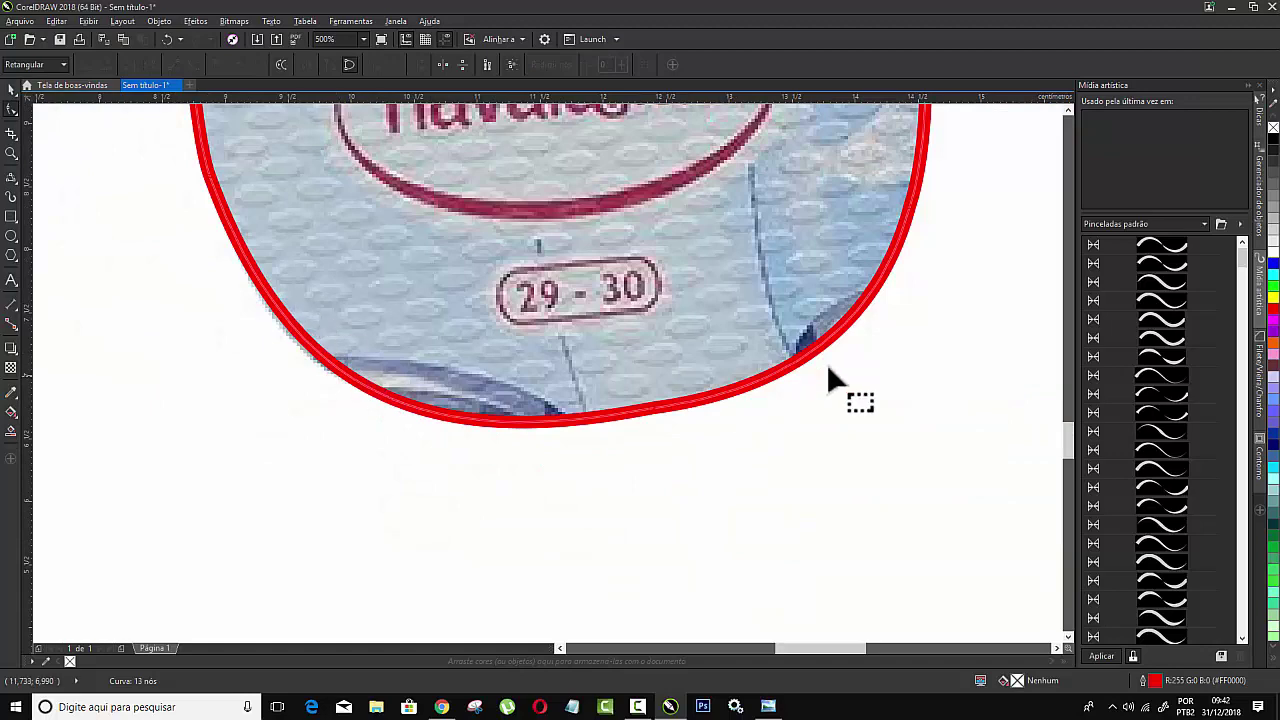
scroll(657, 408, down, 2)
scroll(586, 349, down, 3)
scroll(623, 366, up, 3)
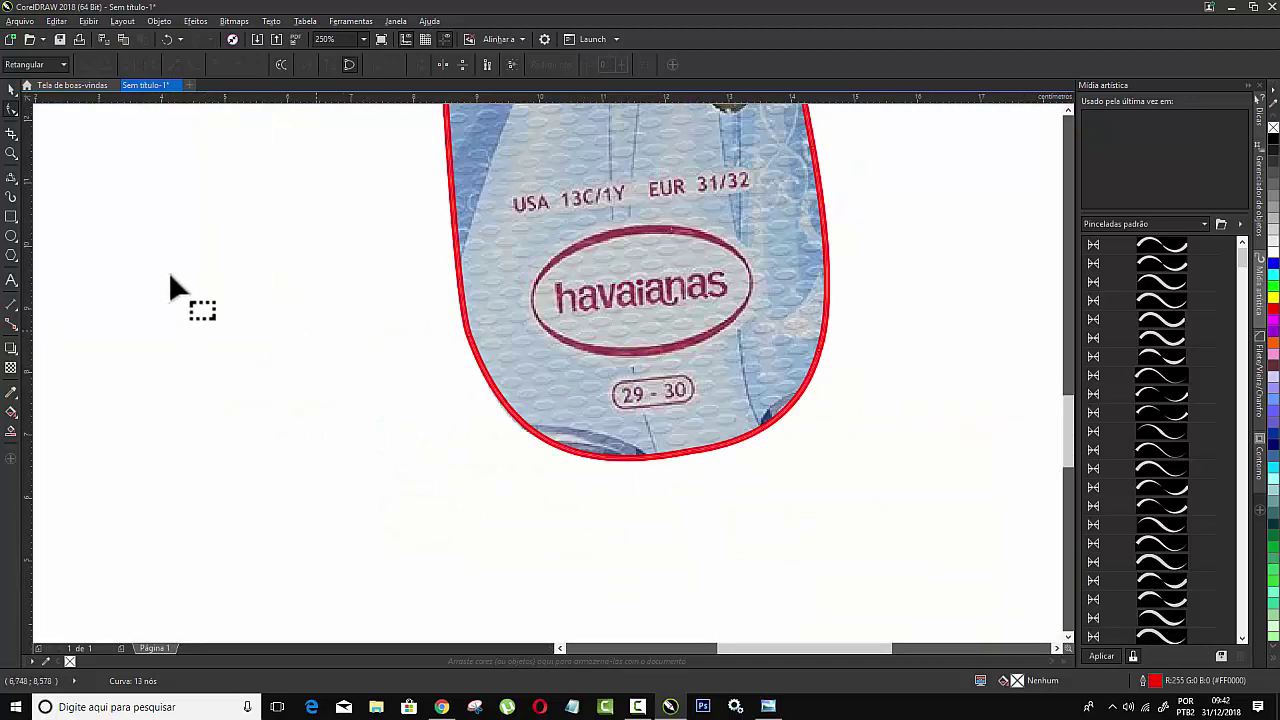
- Select nodes along the sole's lower and left edges and zoom out to check the outline
click(518, 420)
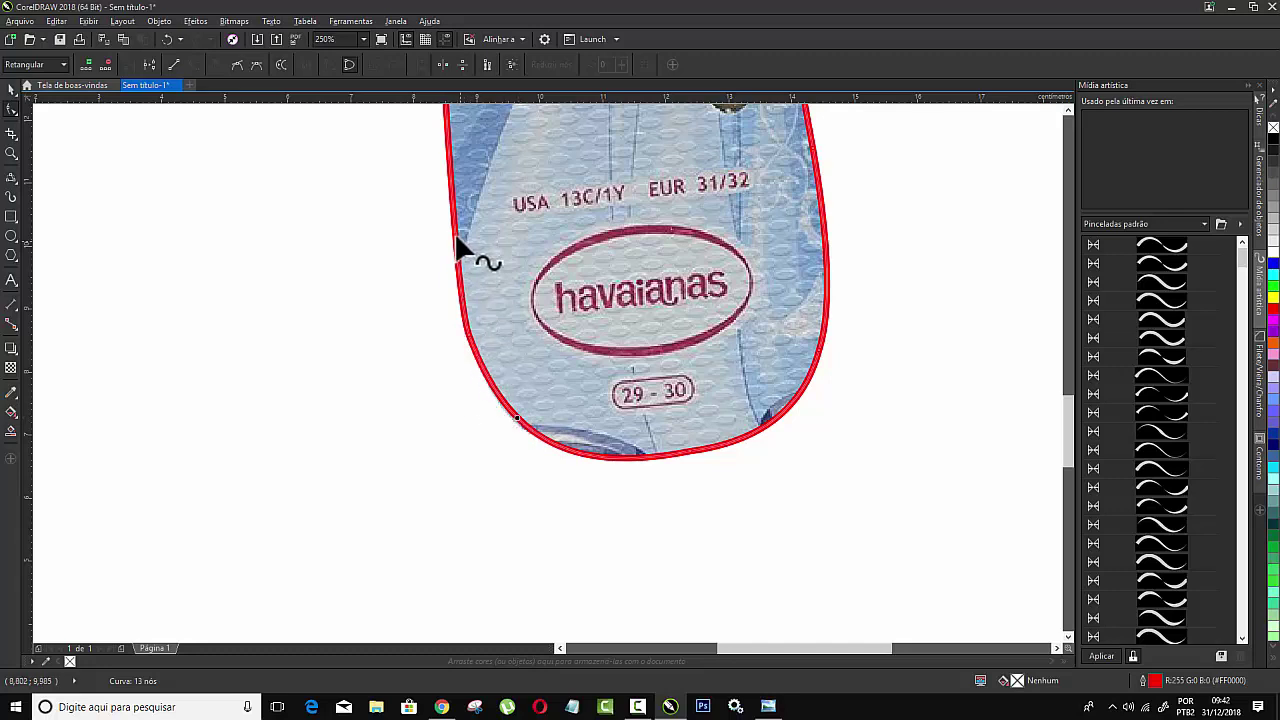
click(456, 317)
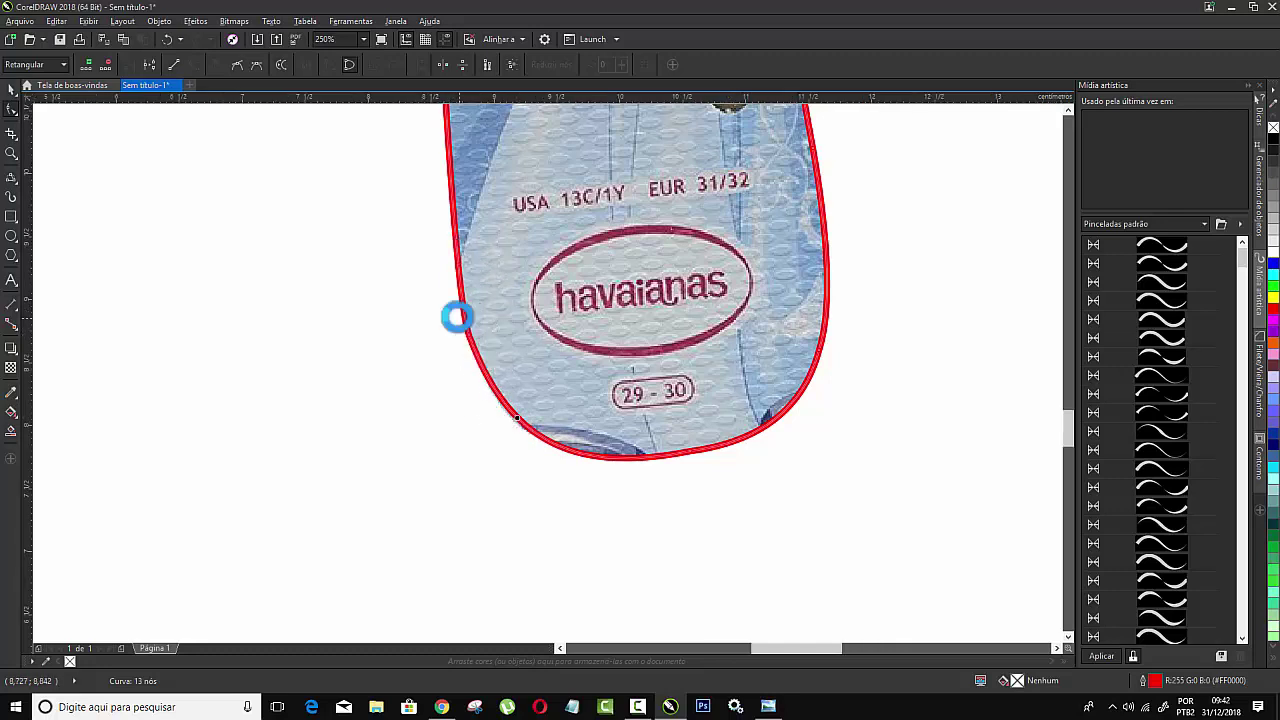
scroll(456, 317, up, 2)
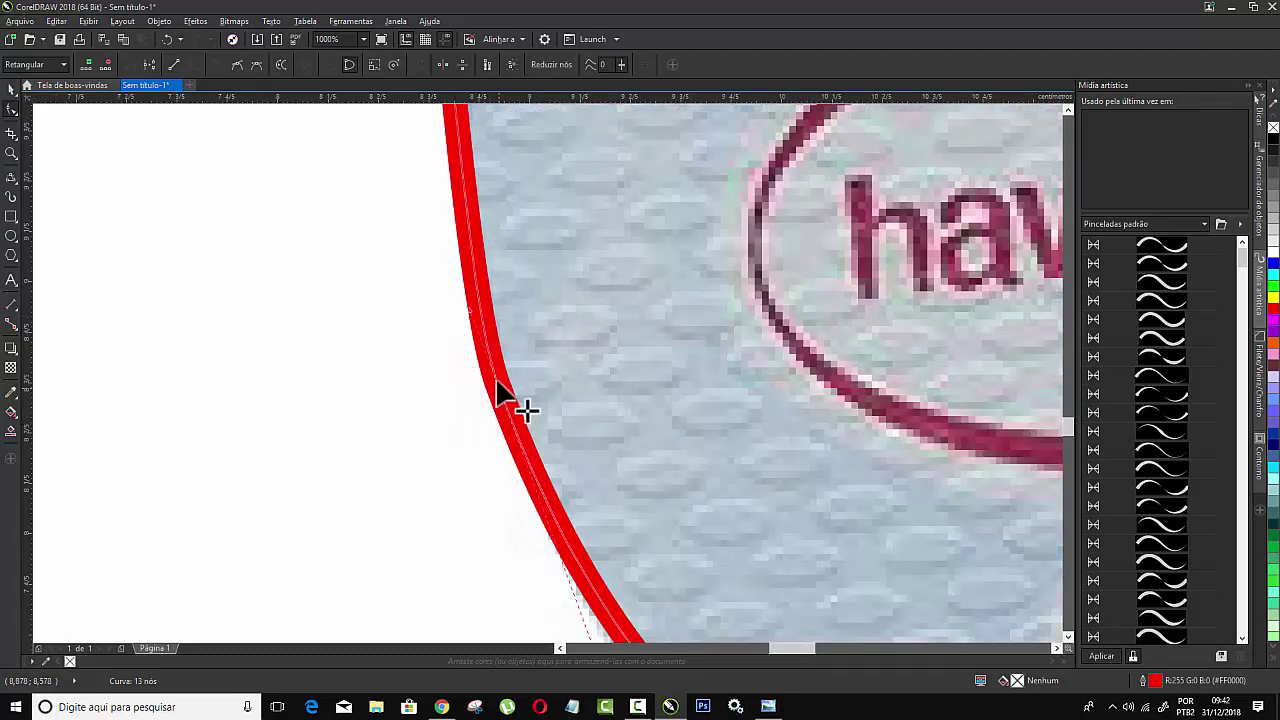
scroll(470, 340, down, 1)
scroll(450, 302, down, 1)
scroll(460, 320, up, 1)
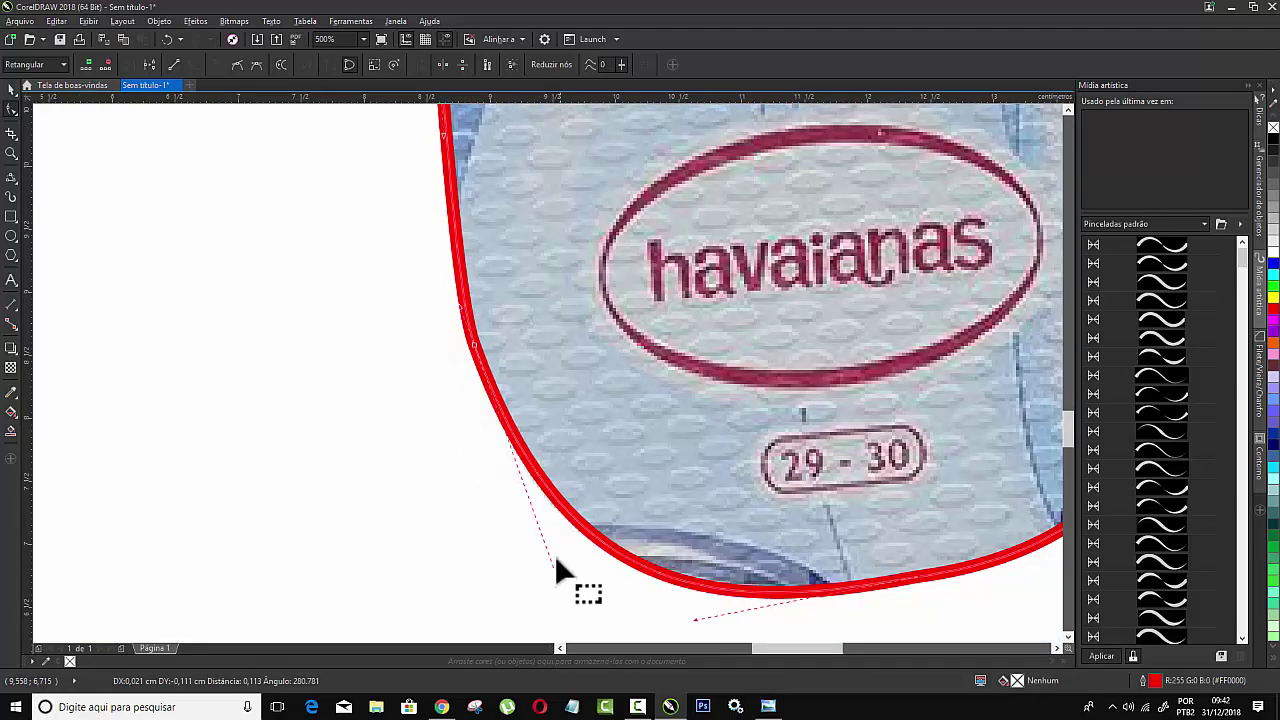
scroll(554, 554, down, 2)
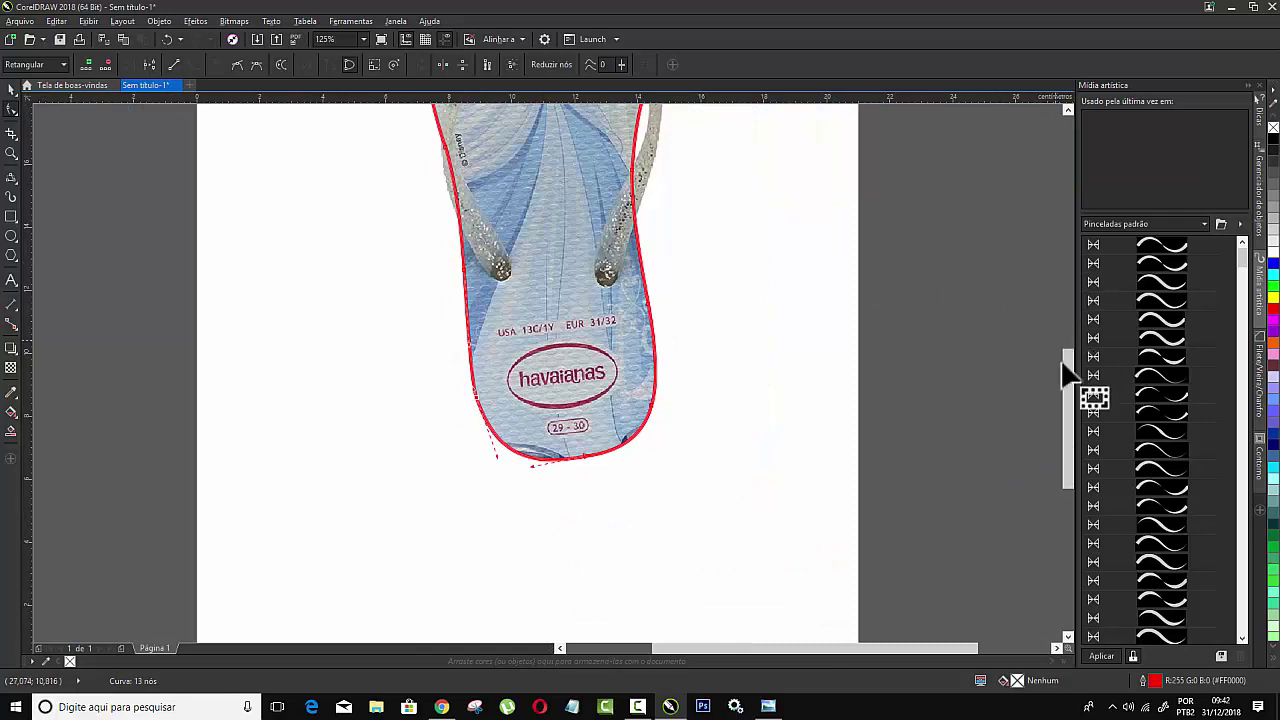
drag(1064, 380, 1050, 285)
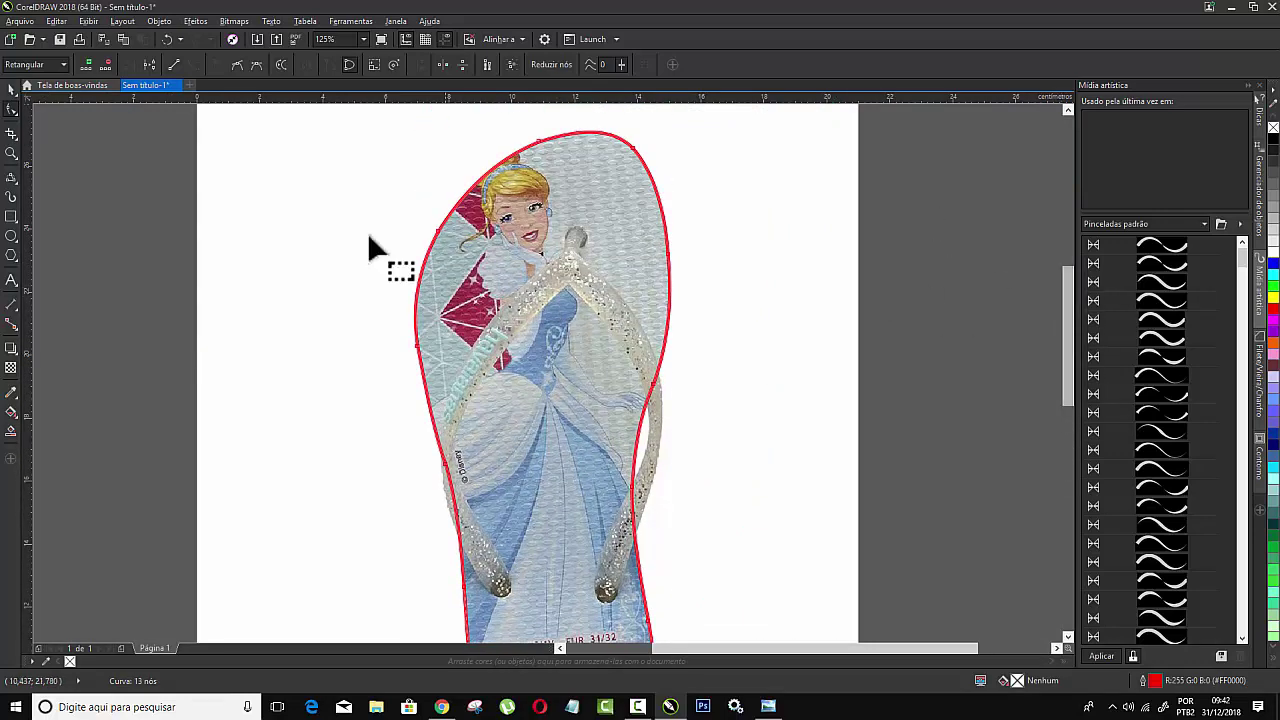
- Move the whole red sole outline off the page to the left
click(11, 92)
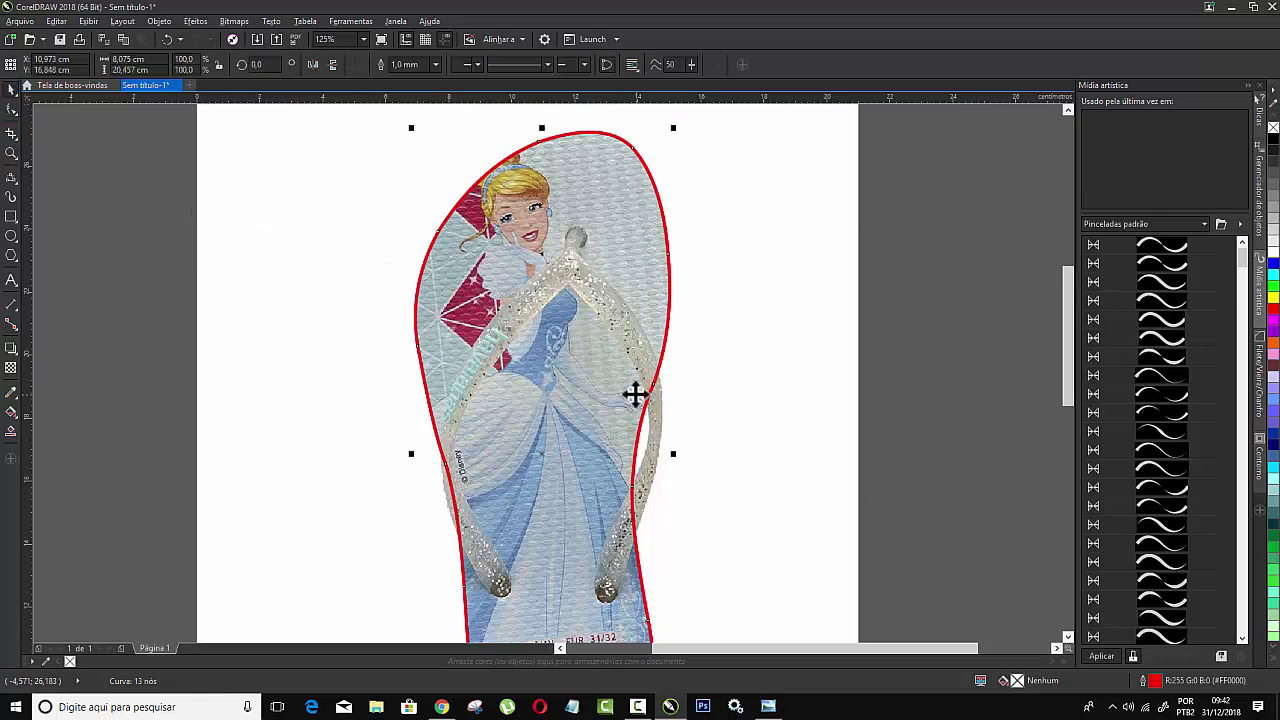
scroll(634, 391, down, 2)
drag(620, 383, 355, 376)
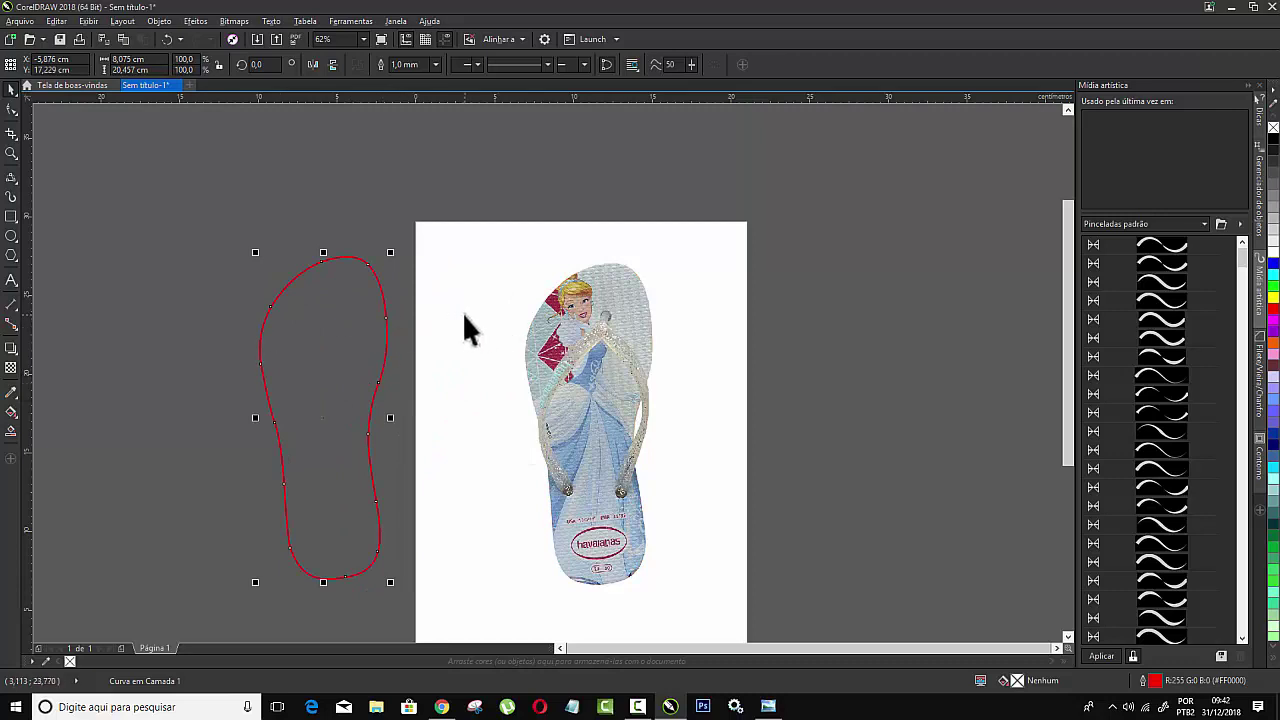
- Unlock the sandal photo and delete it from the page
right_click(584, 305)
click(640, 326)
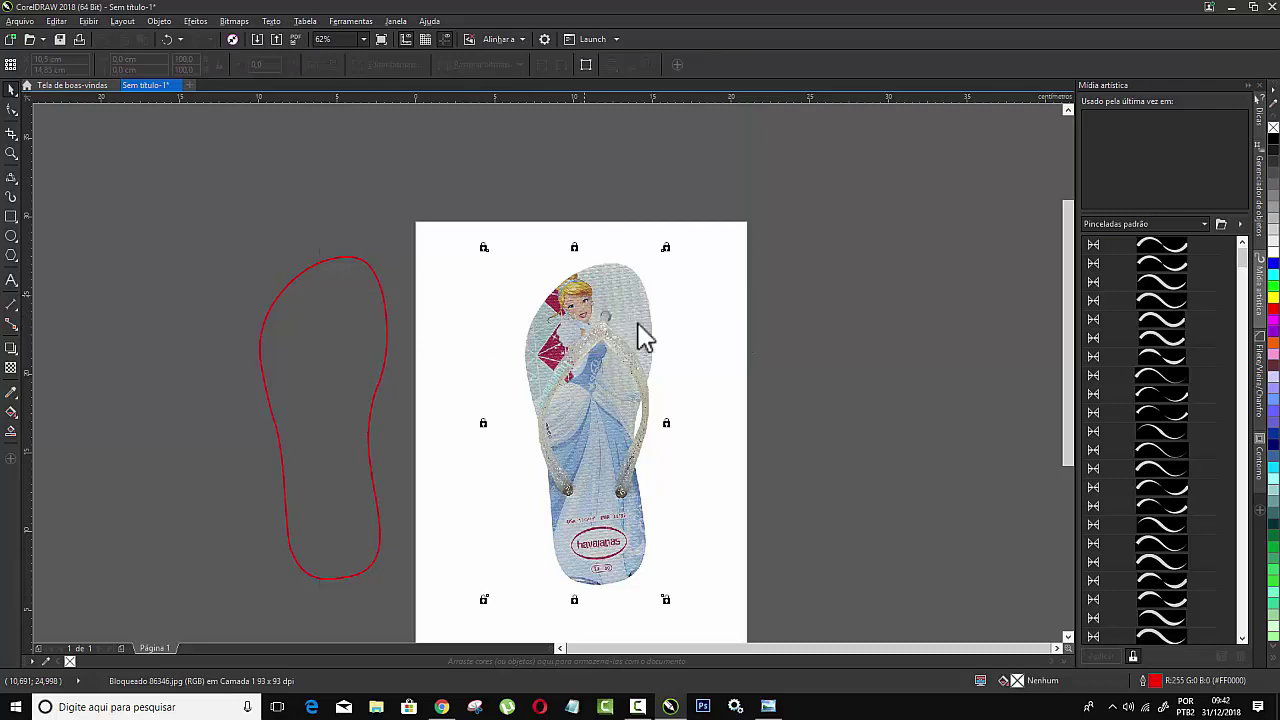
key(Delete)
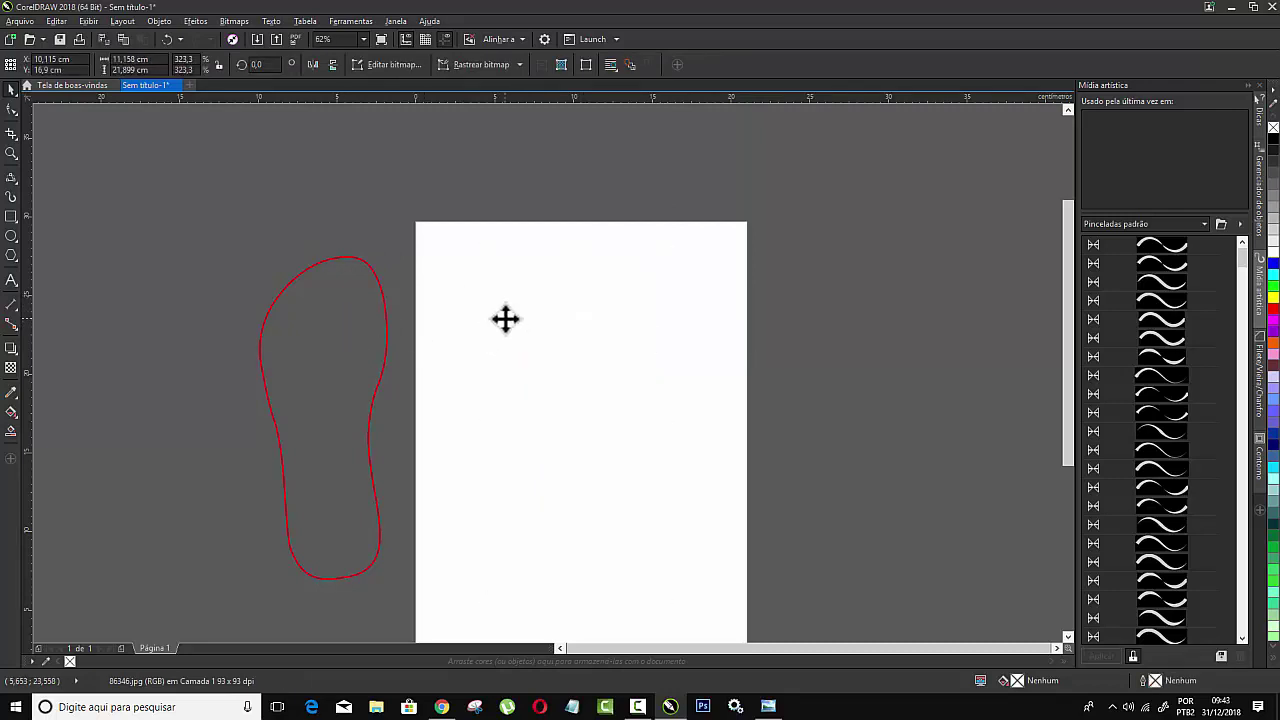
- Place the sole outline on the page's left, try a mirrored copy, then delete the copy
drag(294, 434, 480, 435)
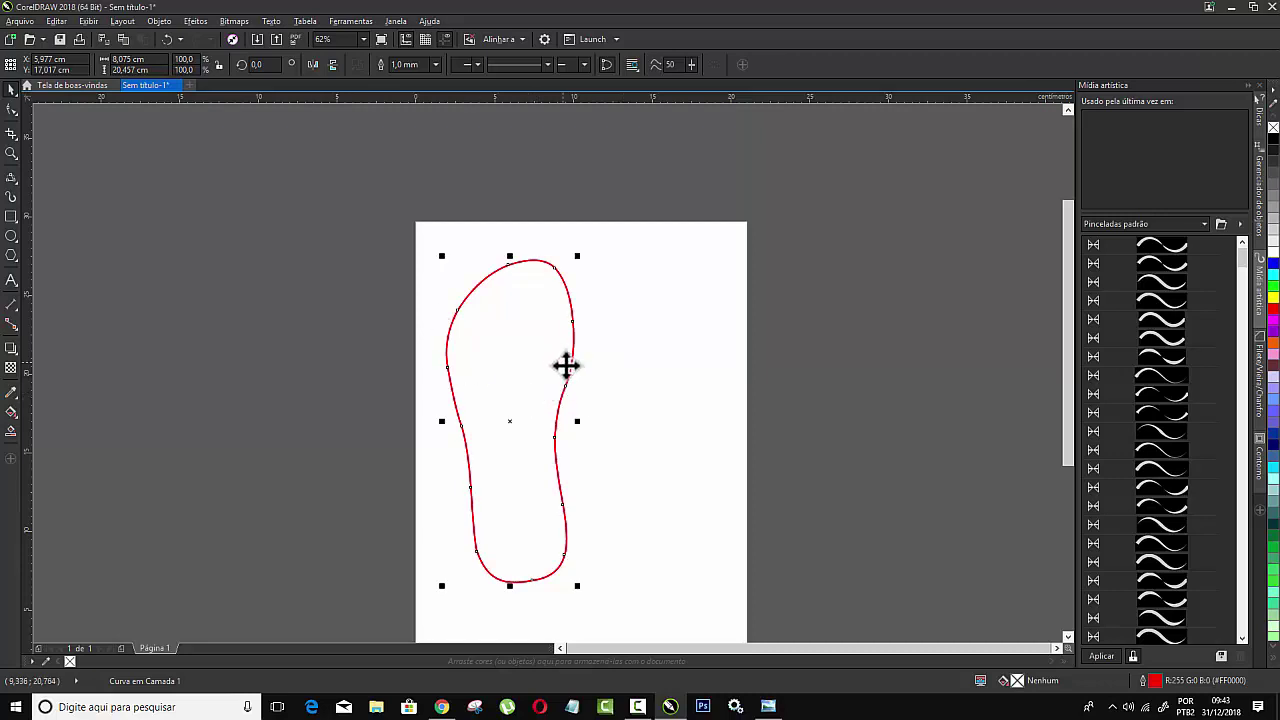
click(312, 66)
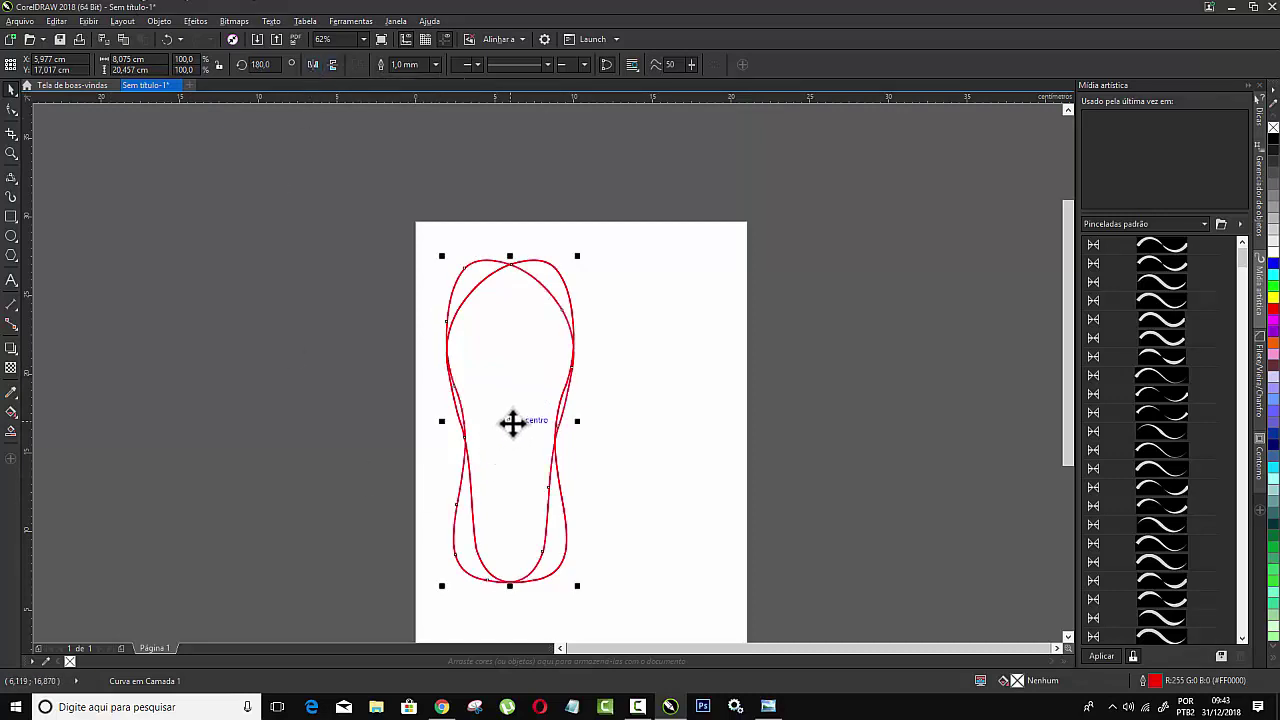
drag(512, 422, 660, 427)
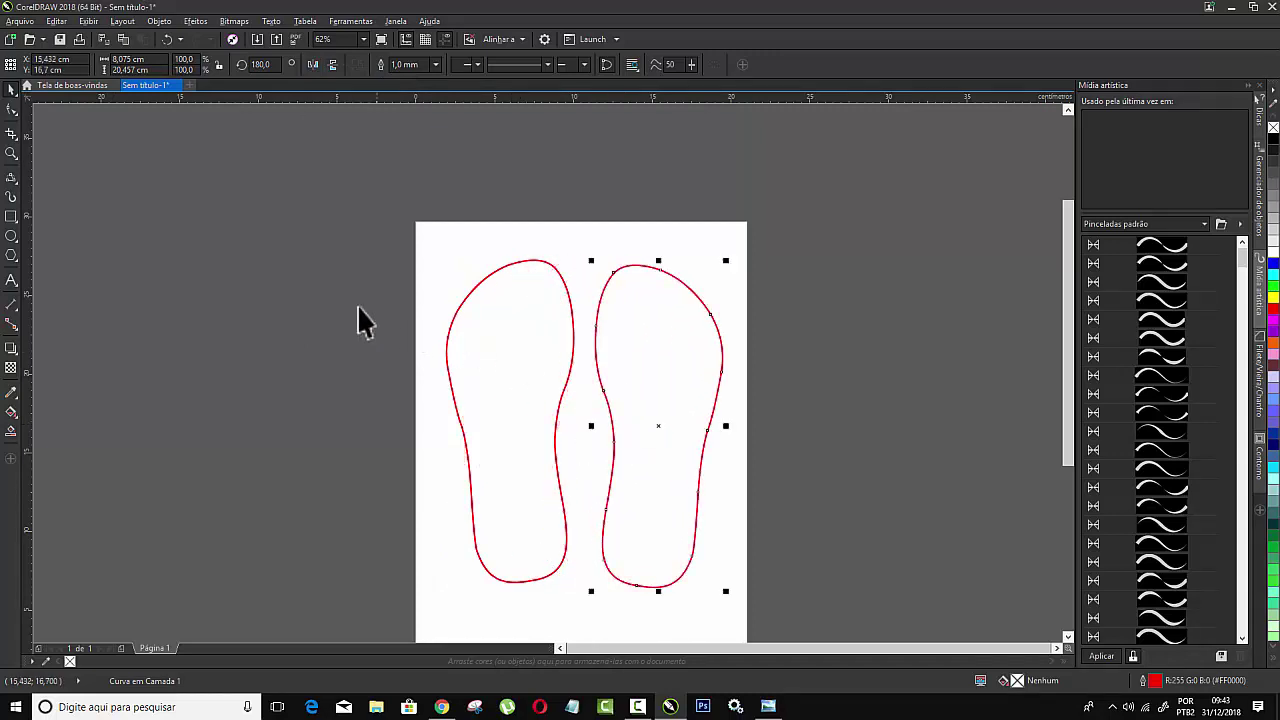
click(520, 608)
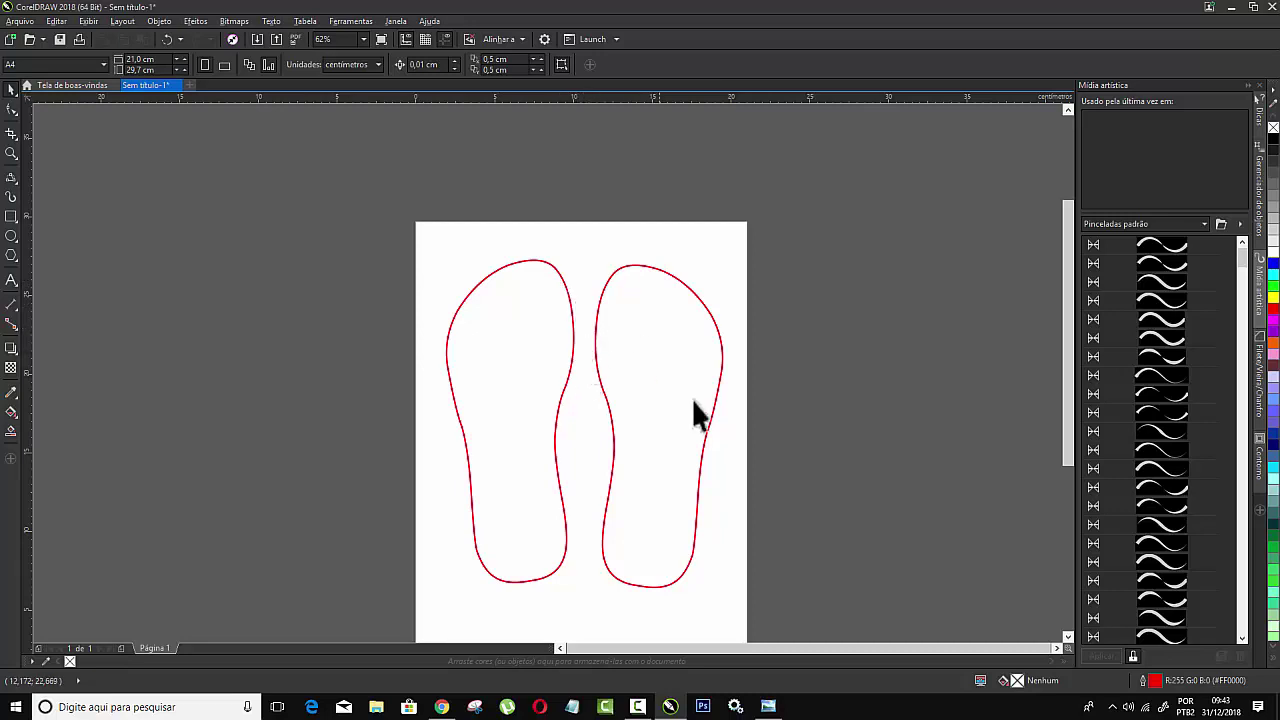
click(675, 289)
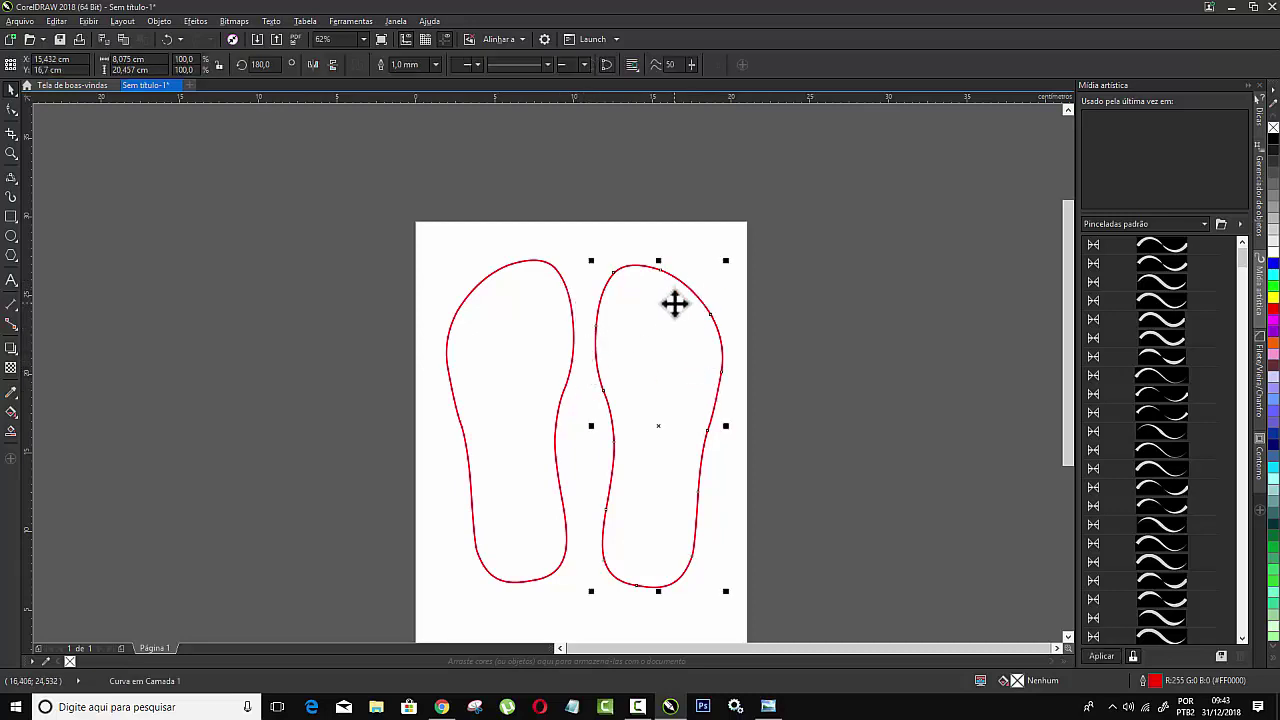
key(Delete)
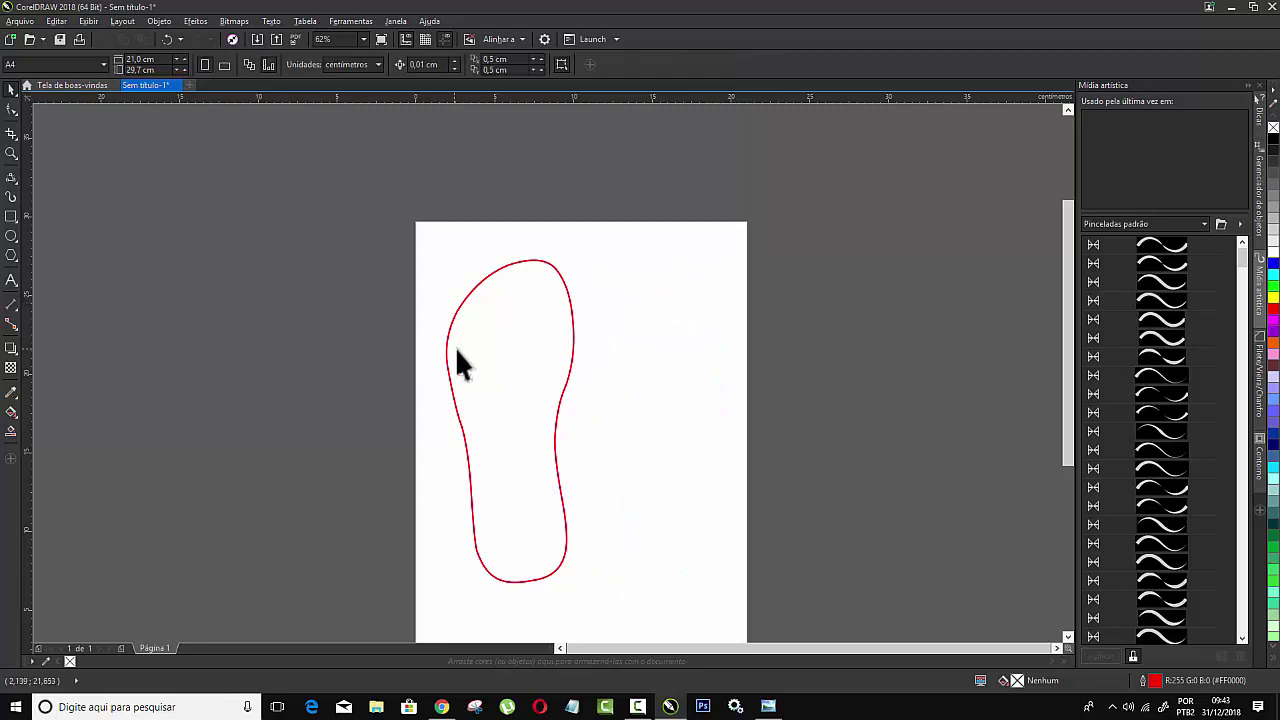
click(474, 342)
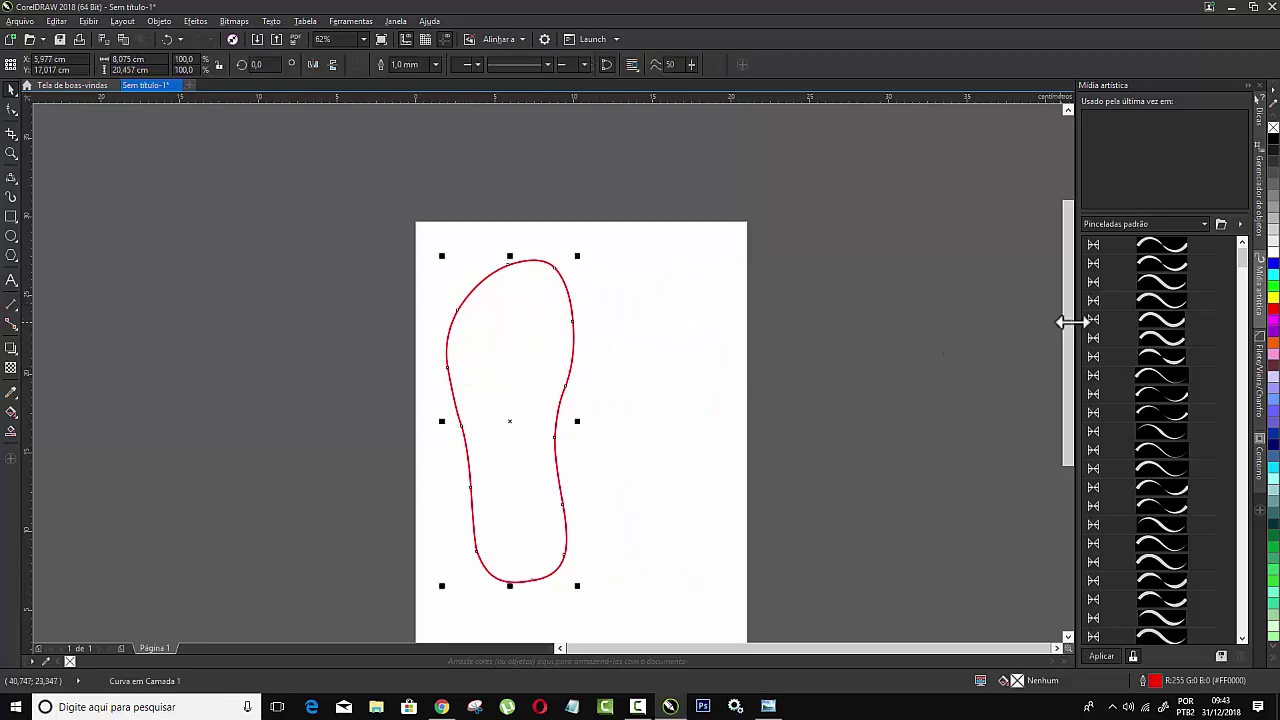
- Apply a 0,2 cm outside contour around the red sole with the Contour tool
scroll(1068, 330, down, 1)
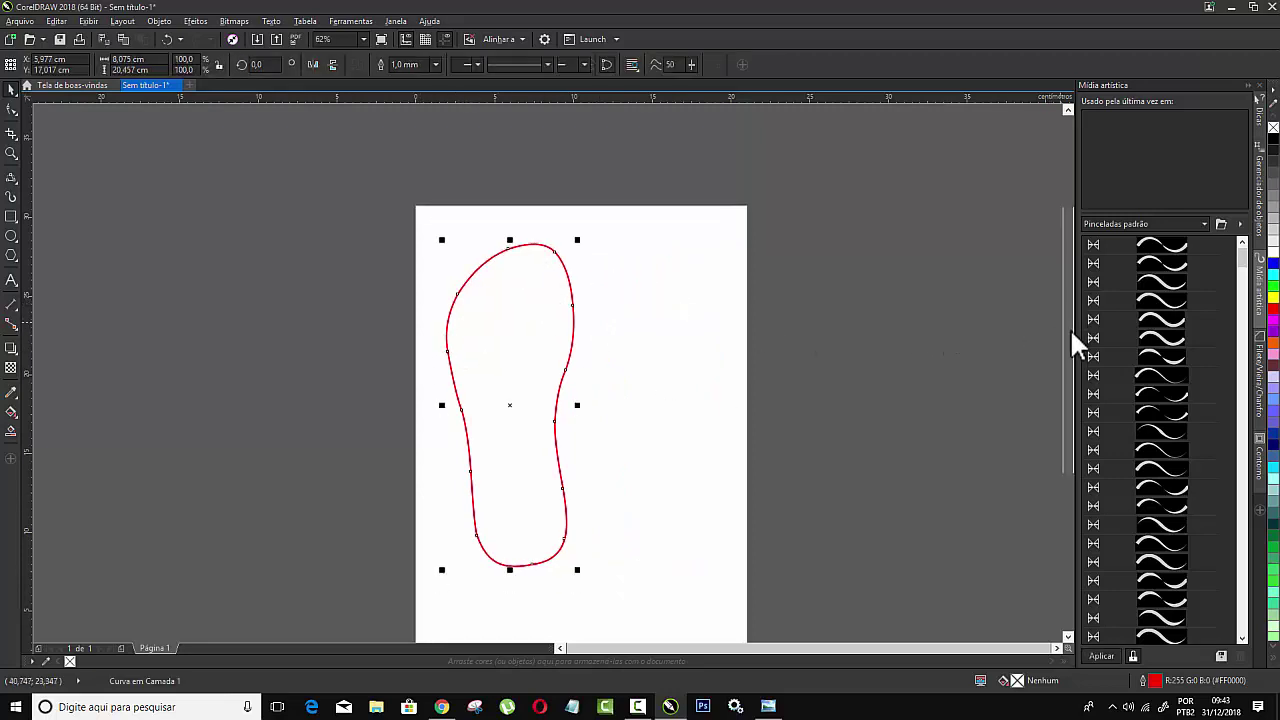
click(15, 355)
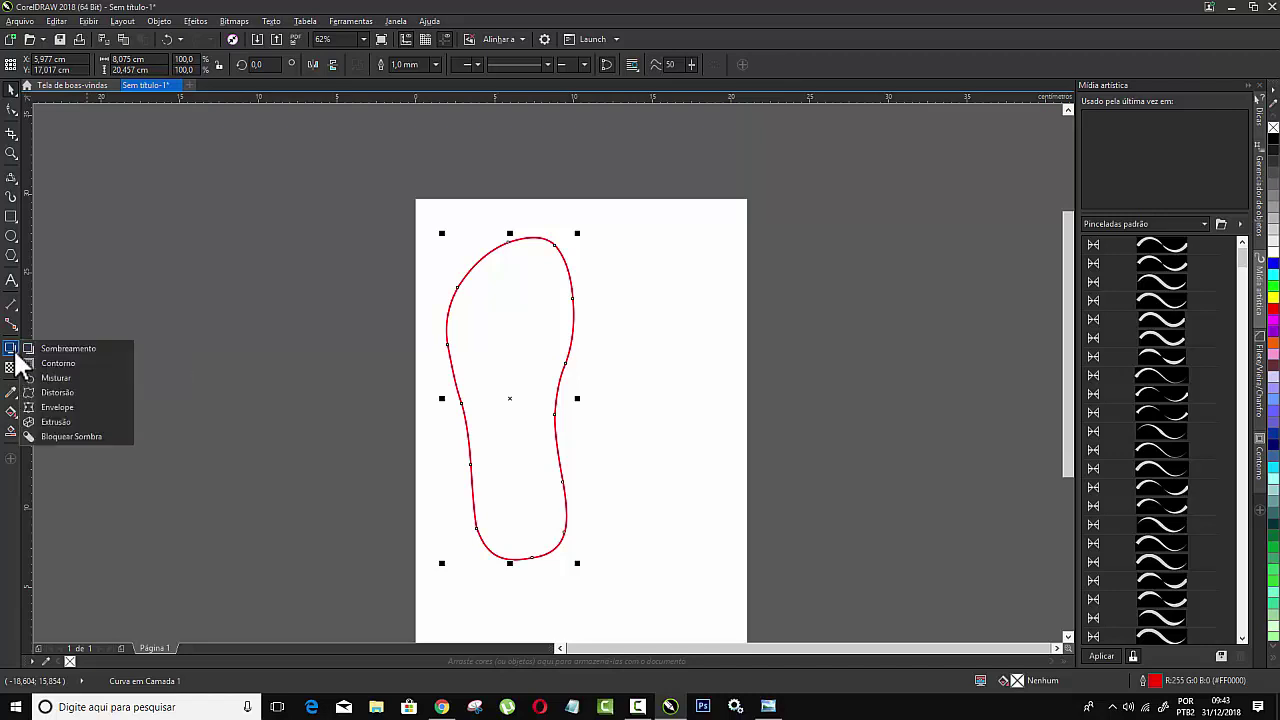
click(66, 364)
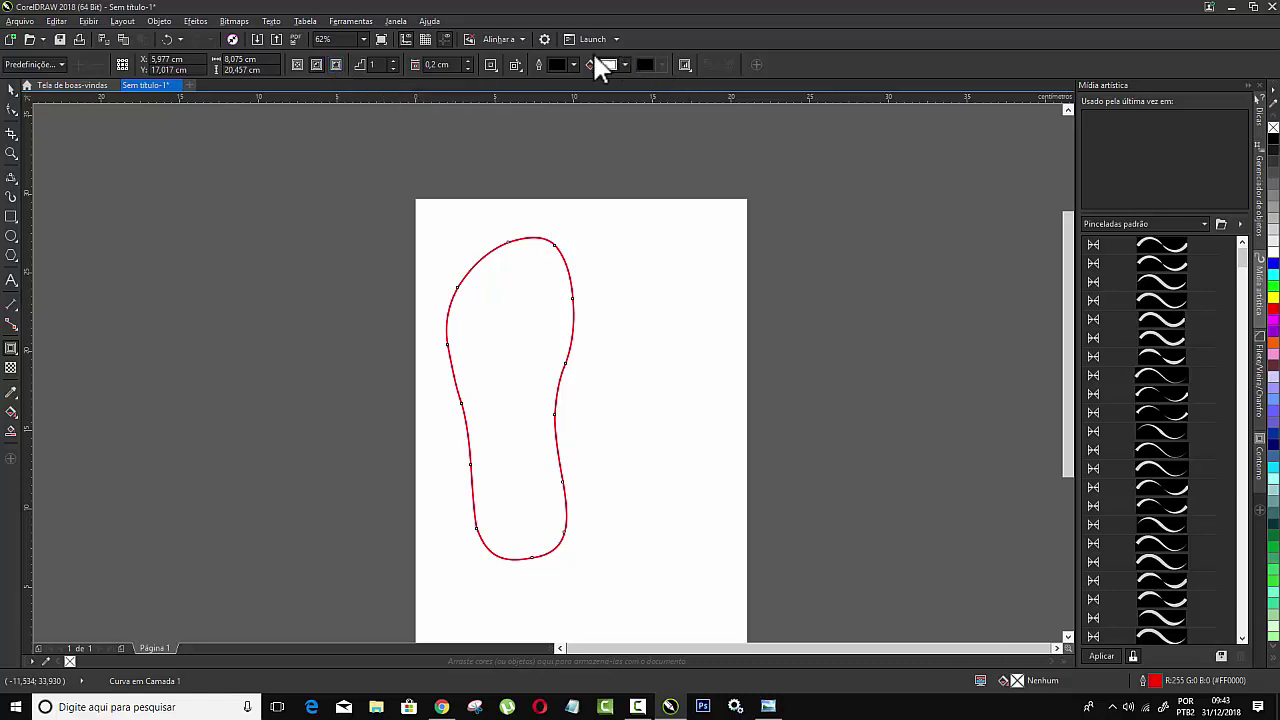
click(335, 66)
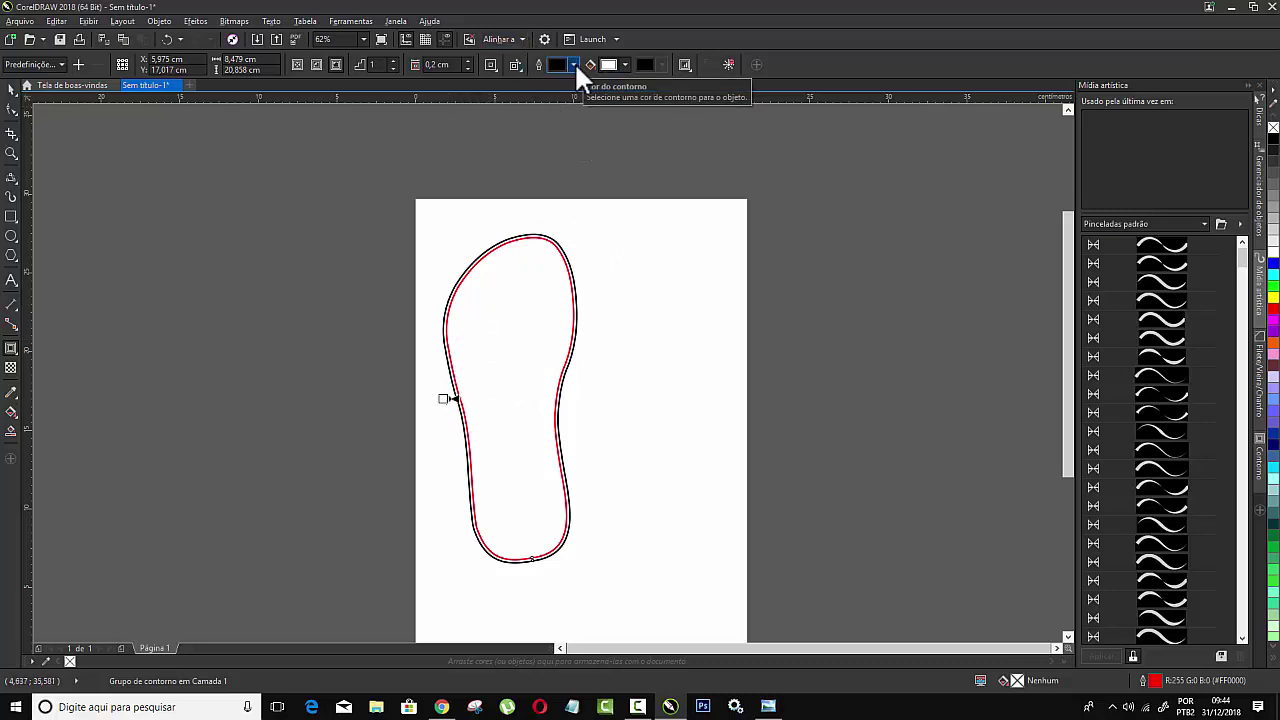
- Fill the contoured sole with cyan (#00FFFF)
click(12, 90)
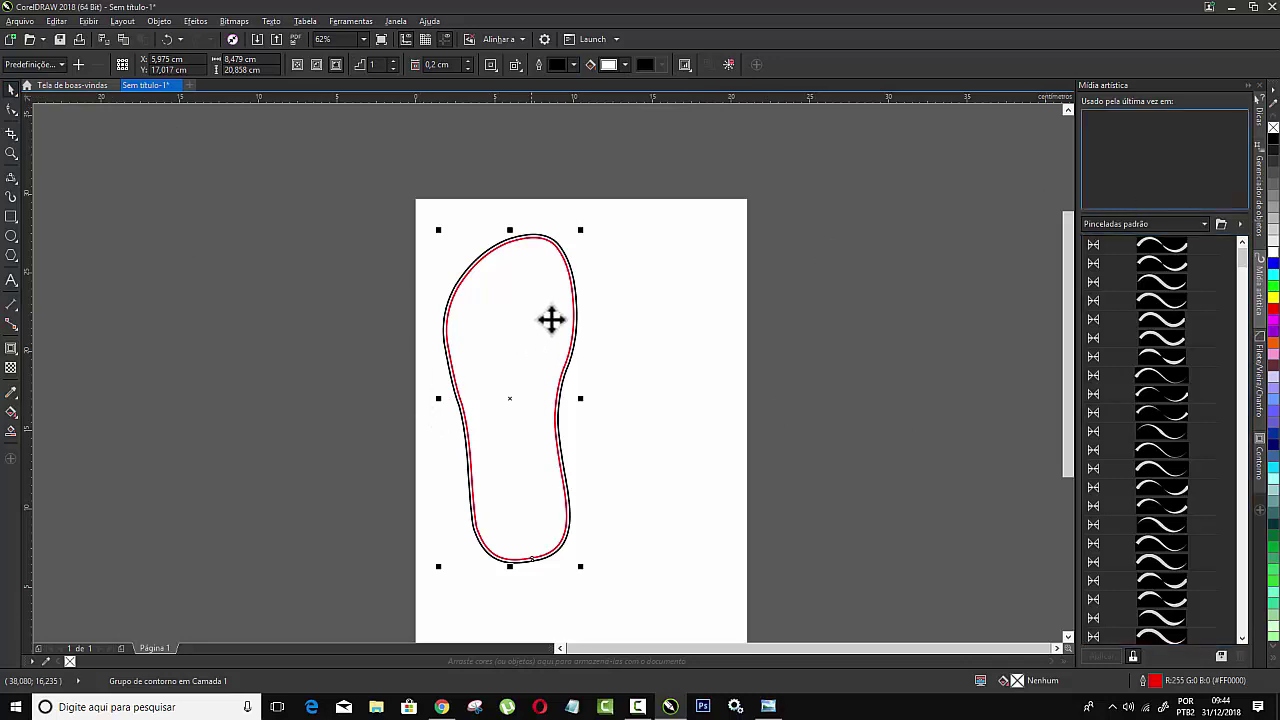
click(1273, 278)
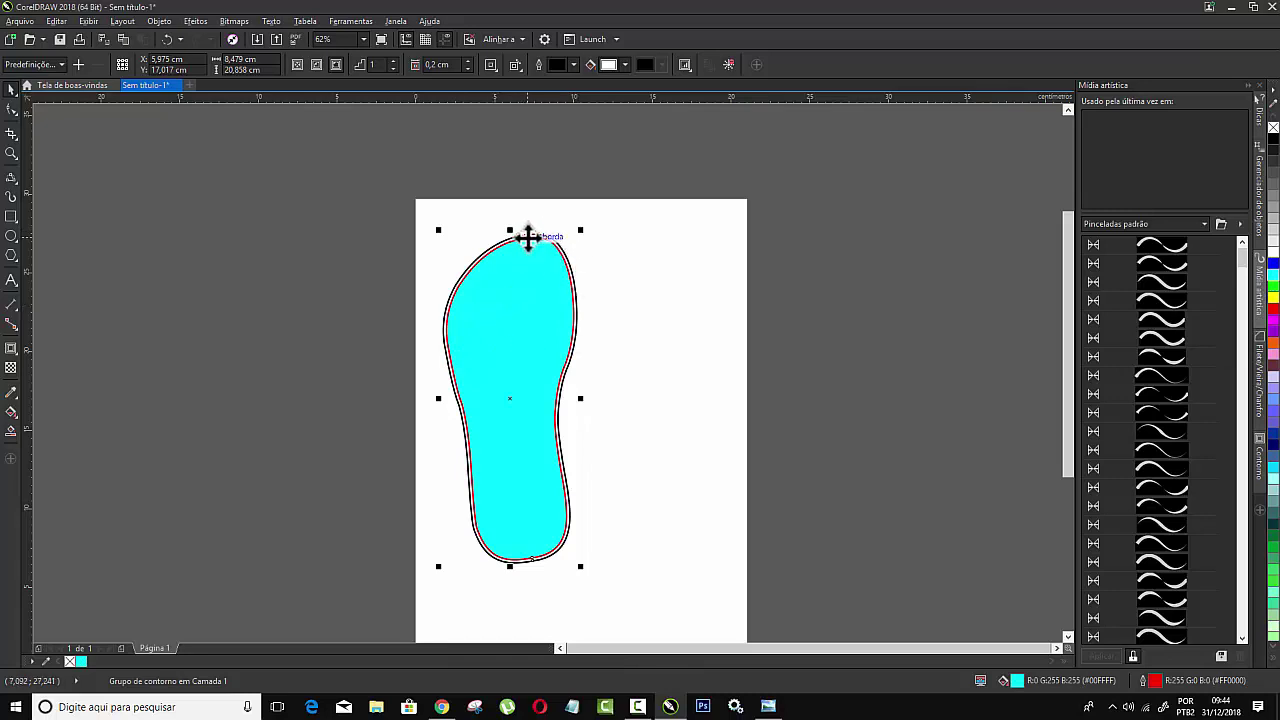
click(11, 367)
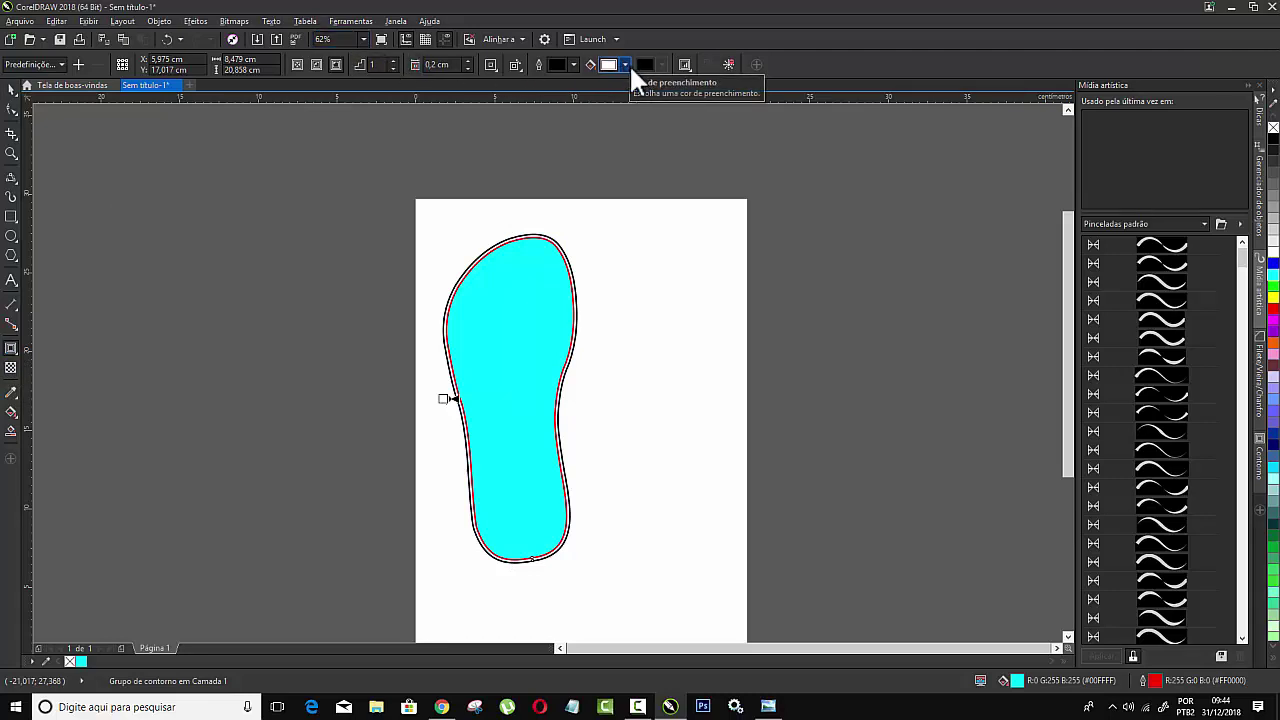
- Set the contour's fill to red #FF0000 and its outline colour to white #FFFFFF
click(624, 65)
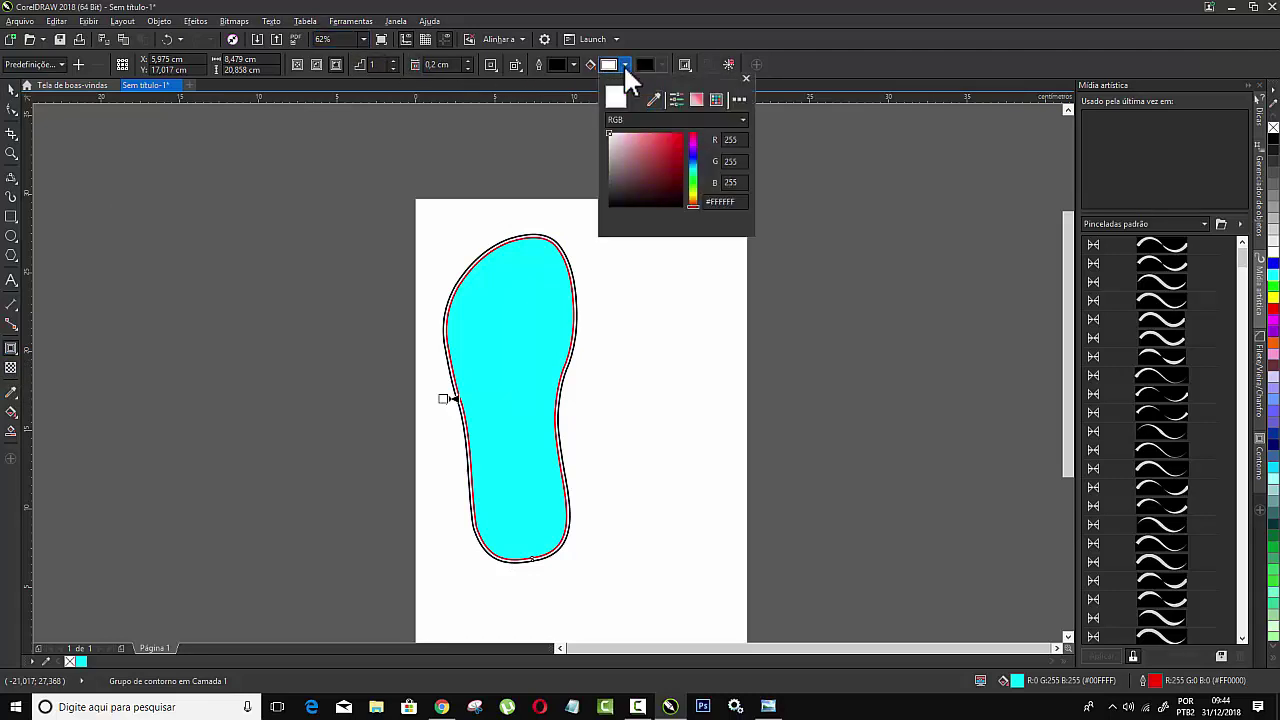
drag(621, 140, 688, 133)
click(745, 77)
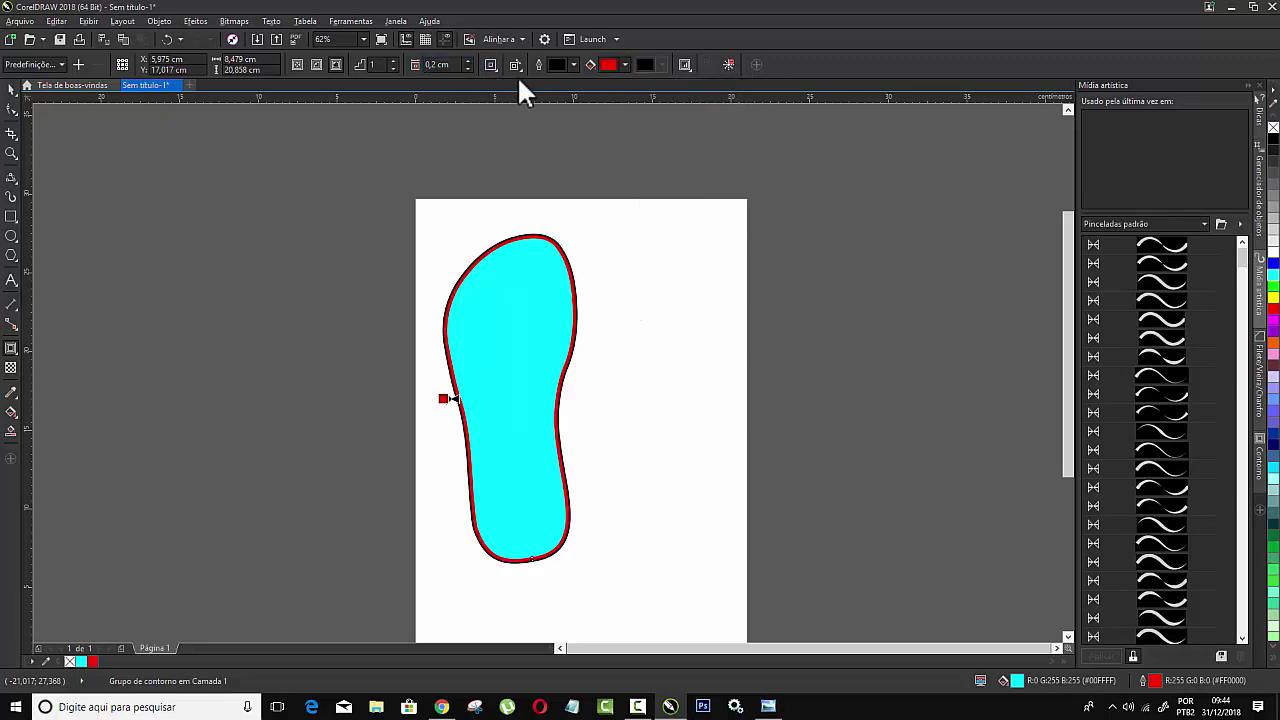
click(574, 64)
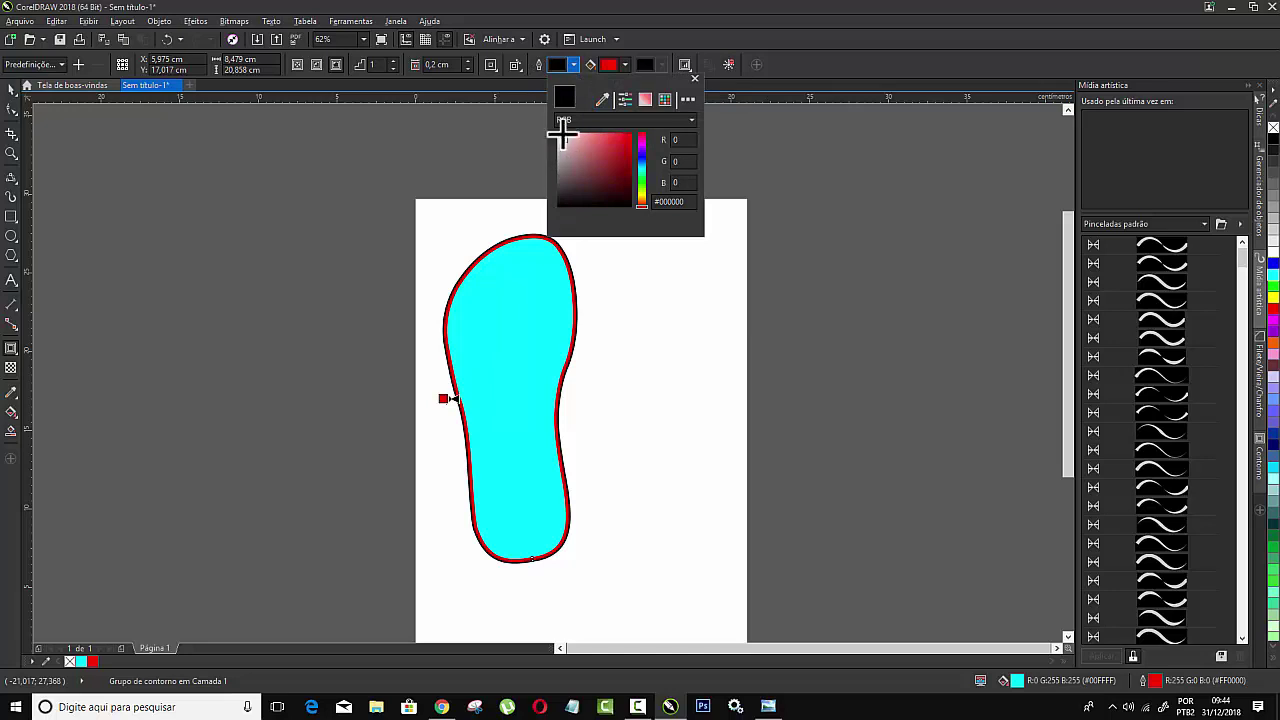
drag(562, 135, 547, 128)
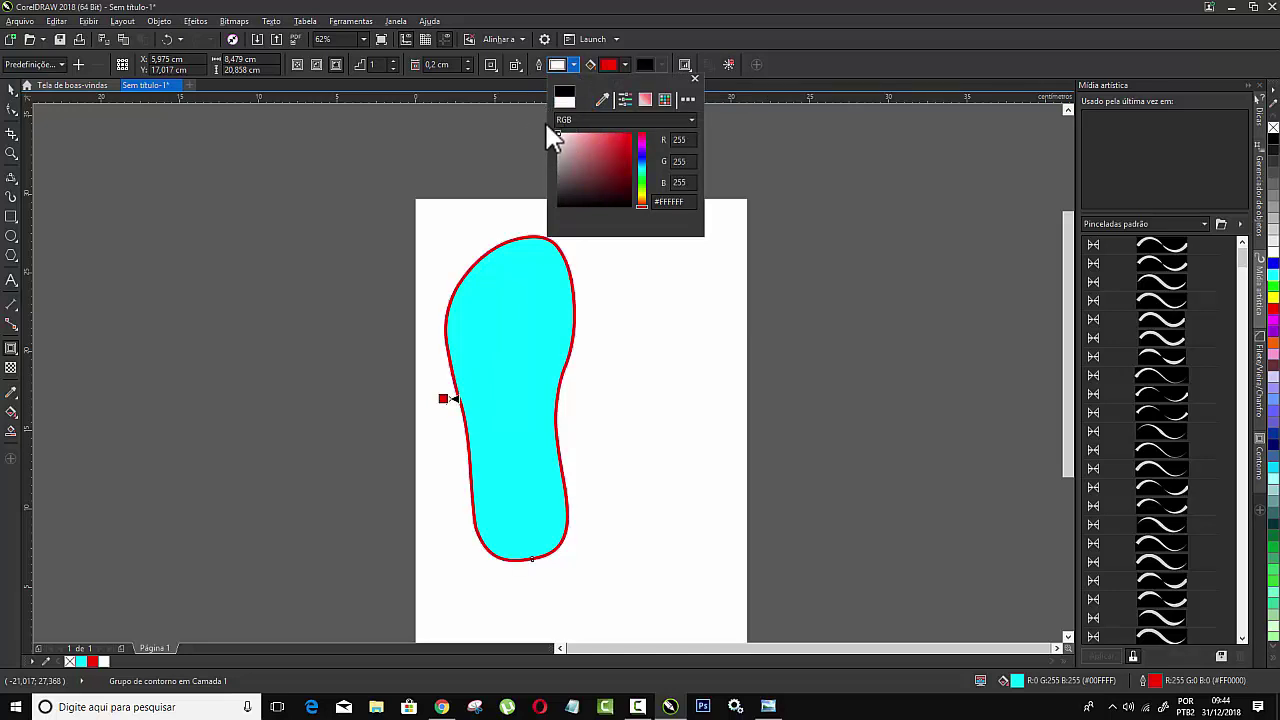
click(692, 76)
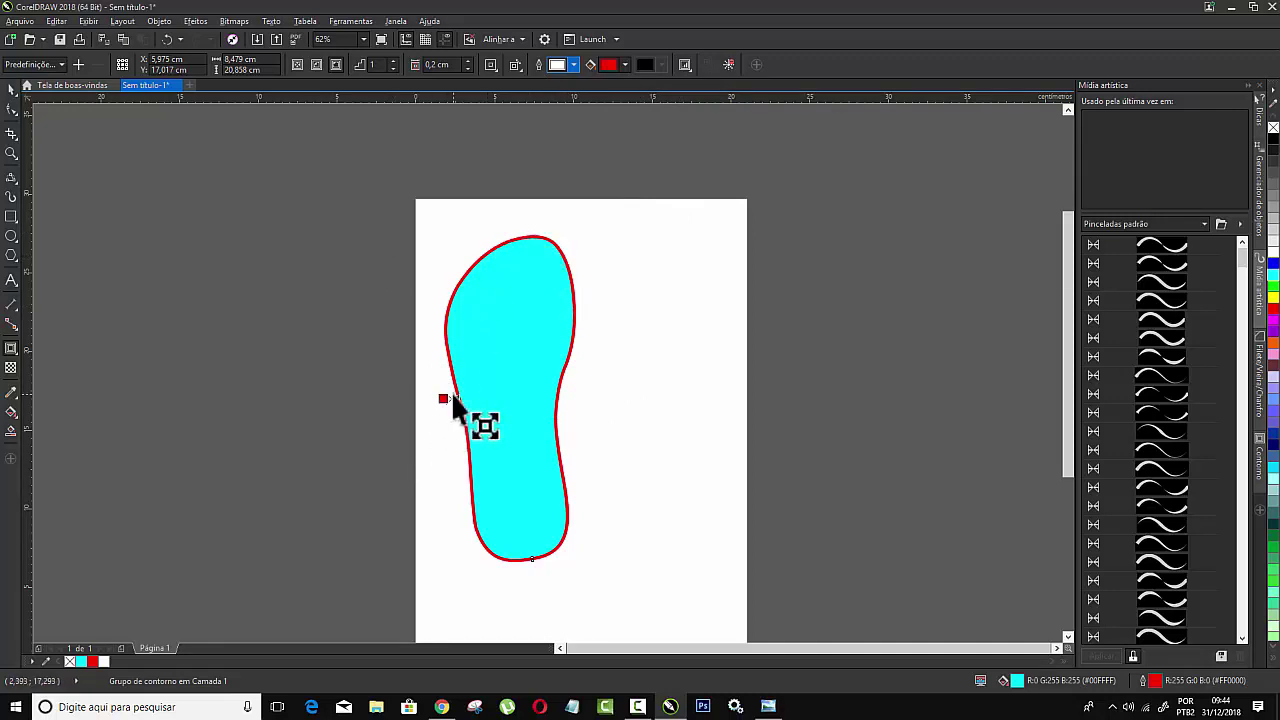
- Break the sole's contour group apart via Object > Break Contour Group Apart
scroll(456, 395, up, 3)
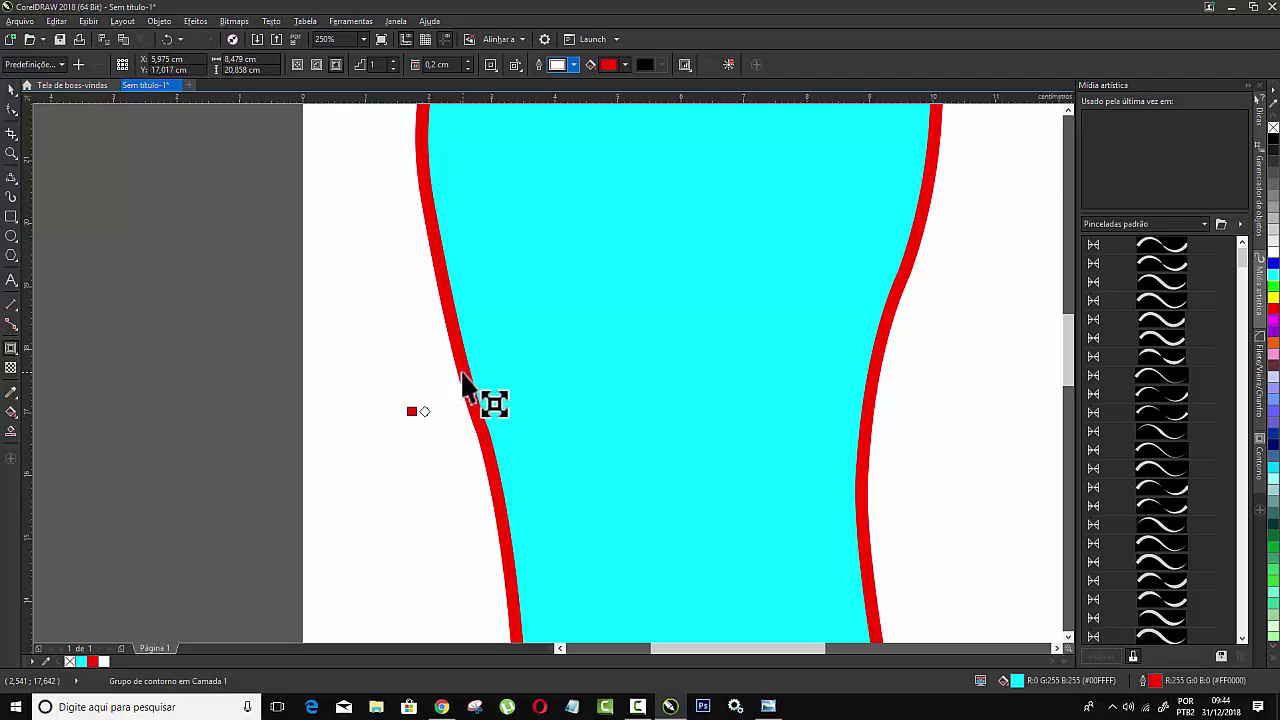
right_click(463, 381)
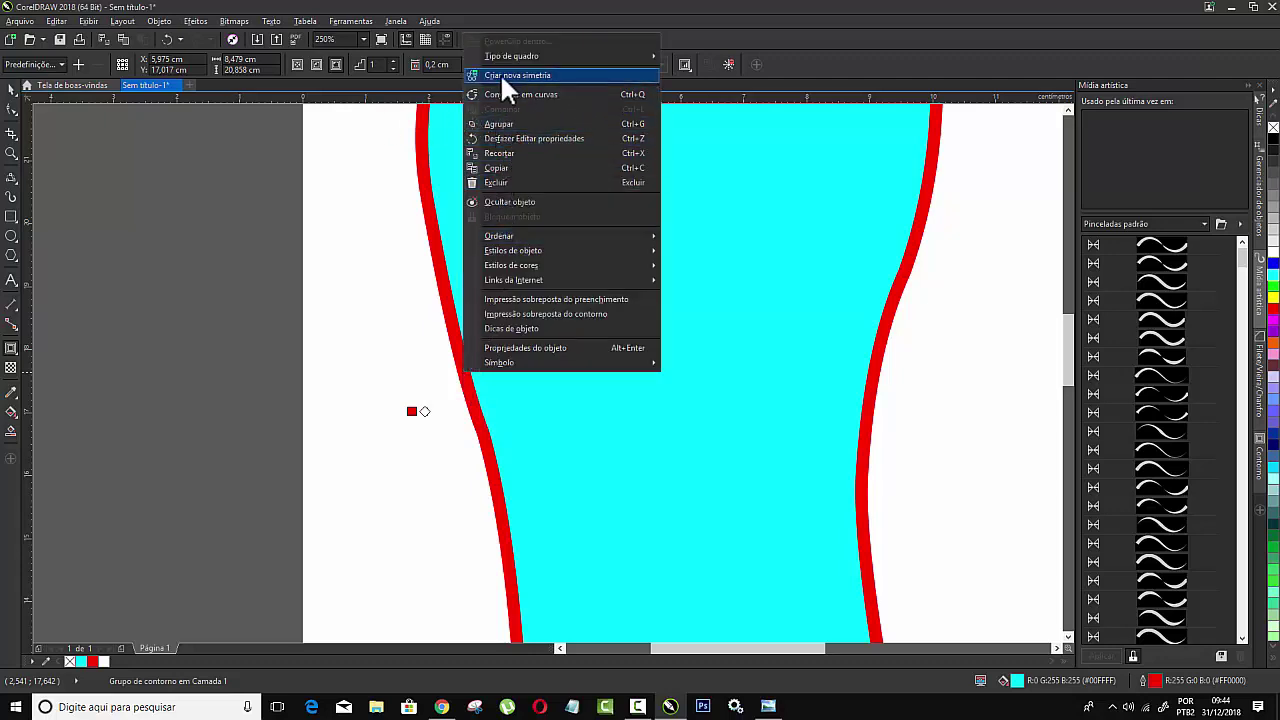
scroll(300, 274, down, 5)
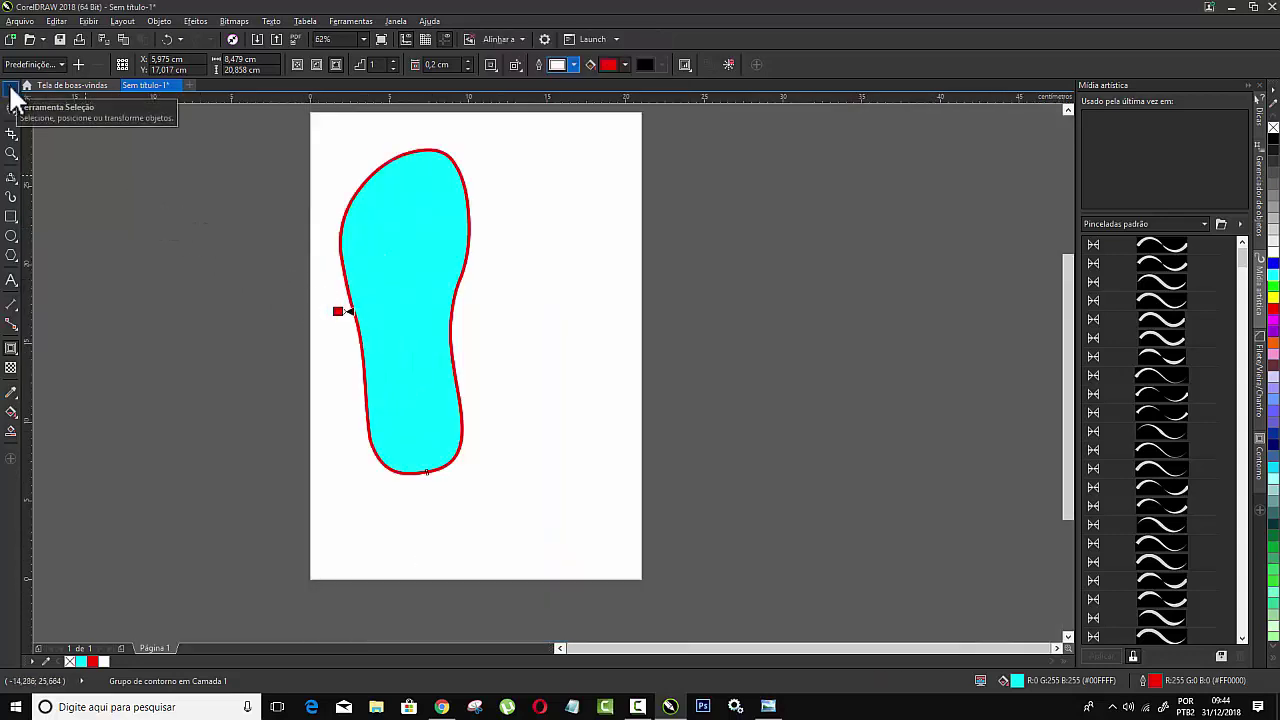
click(9, 91)
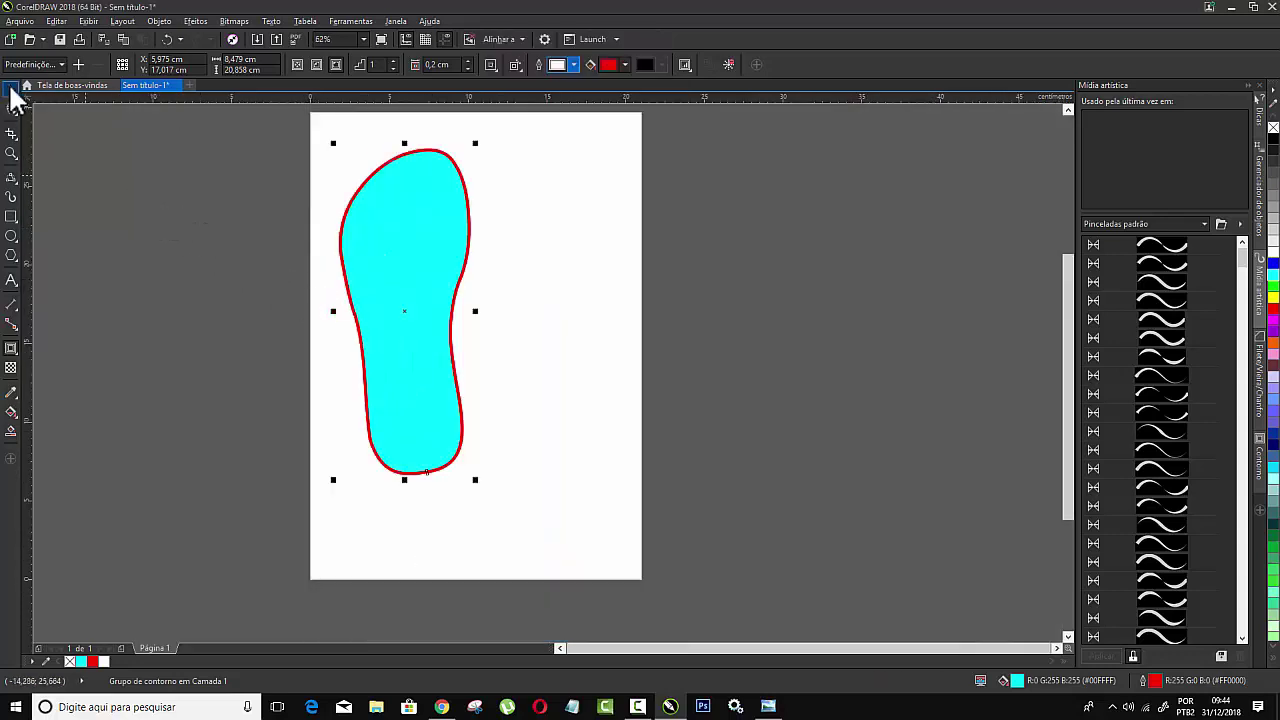
click(159, 21)
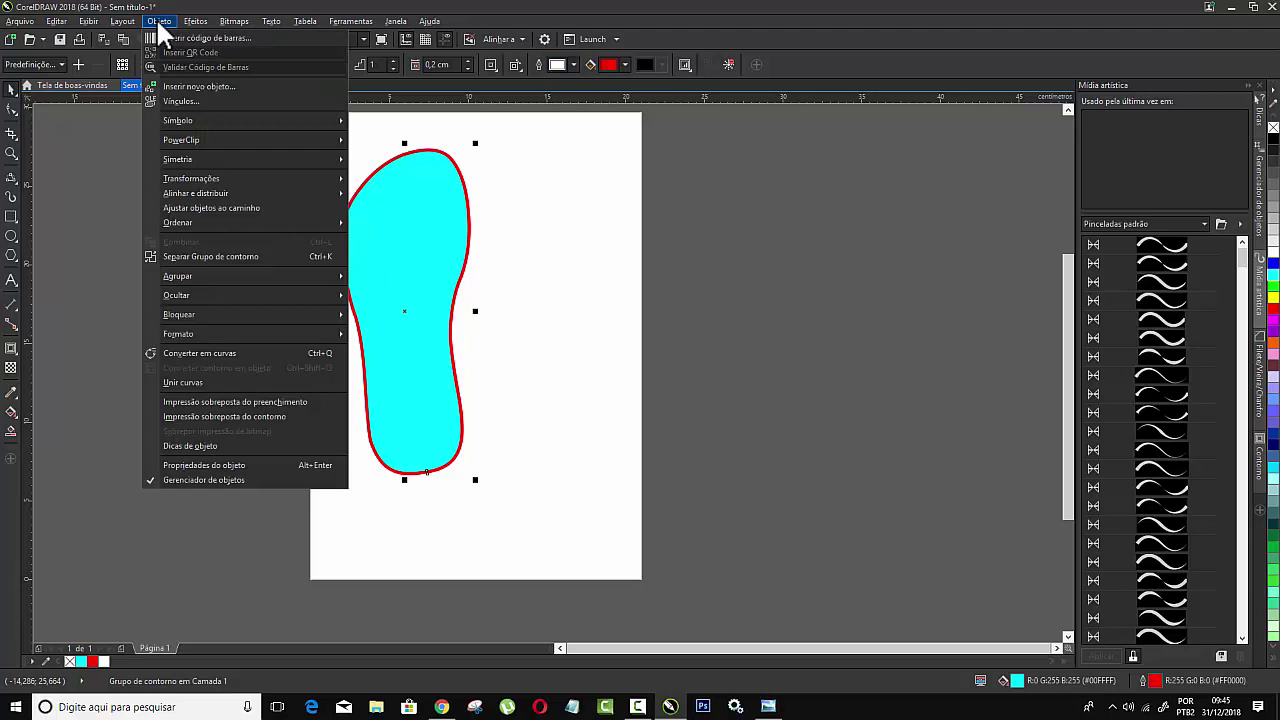
click(288, 256)
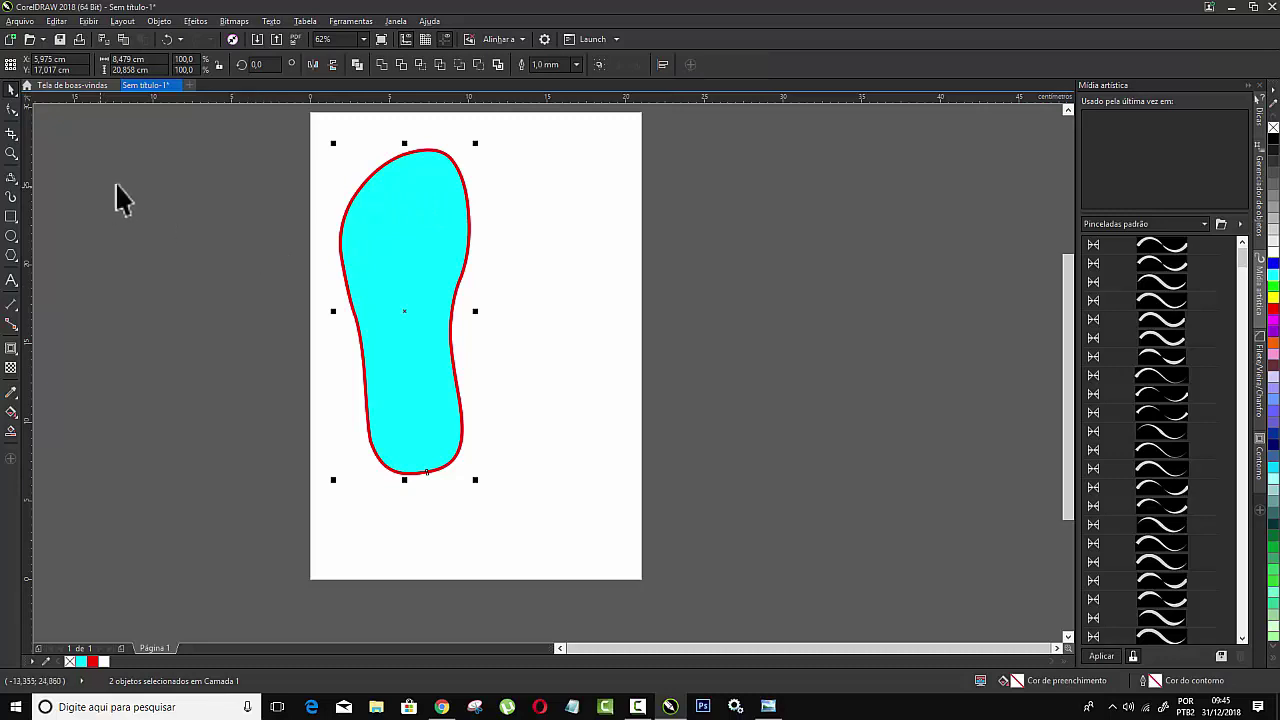
- Drag the cyan inner sole aside to reveal the red shape, then undo the move
click(137, 365)
drag(418, 240, 529, 219)
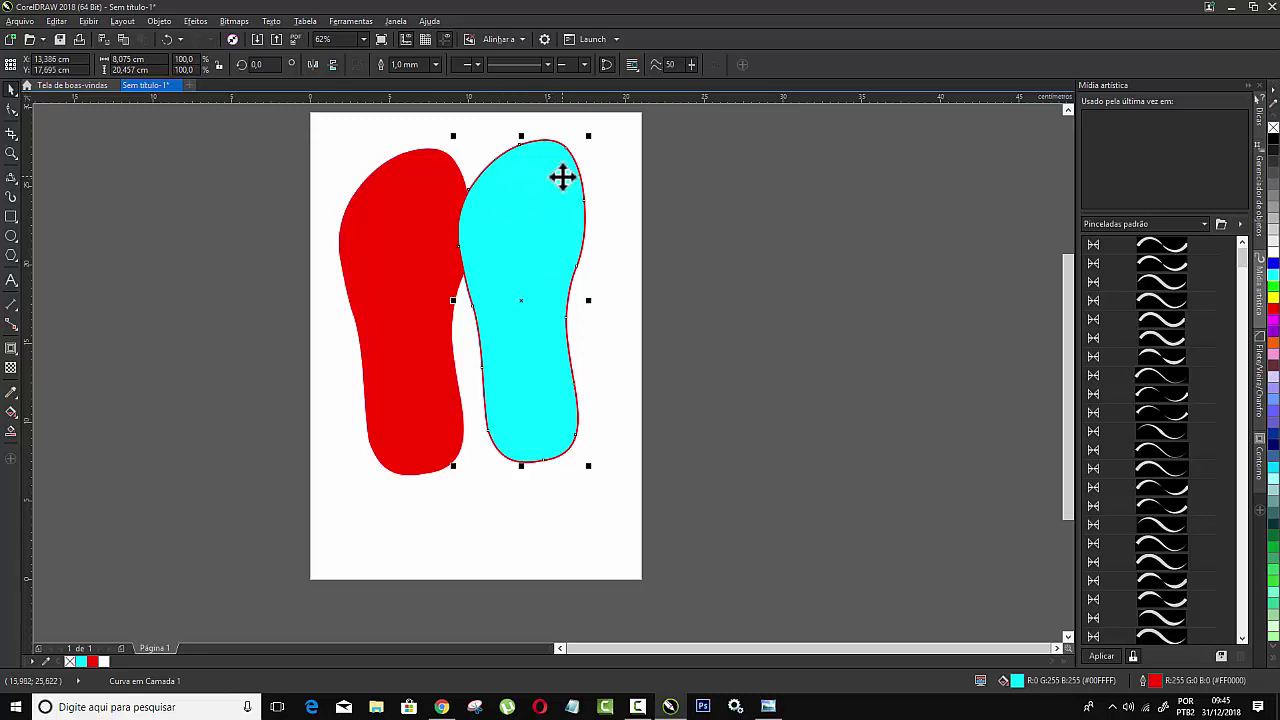
scroll(561, 179, up, 2)
scroll(561, 179, down, 4)
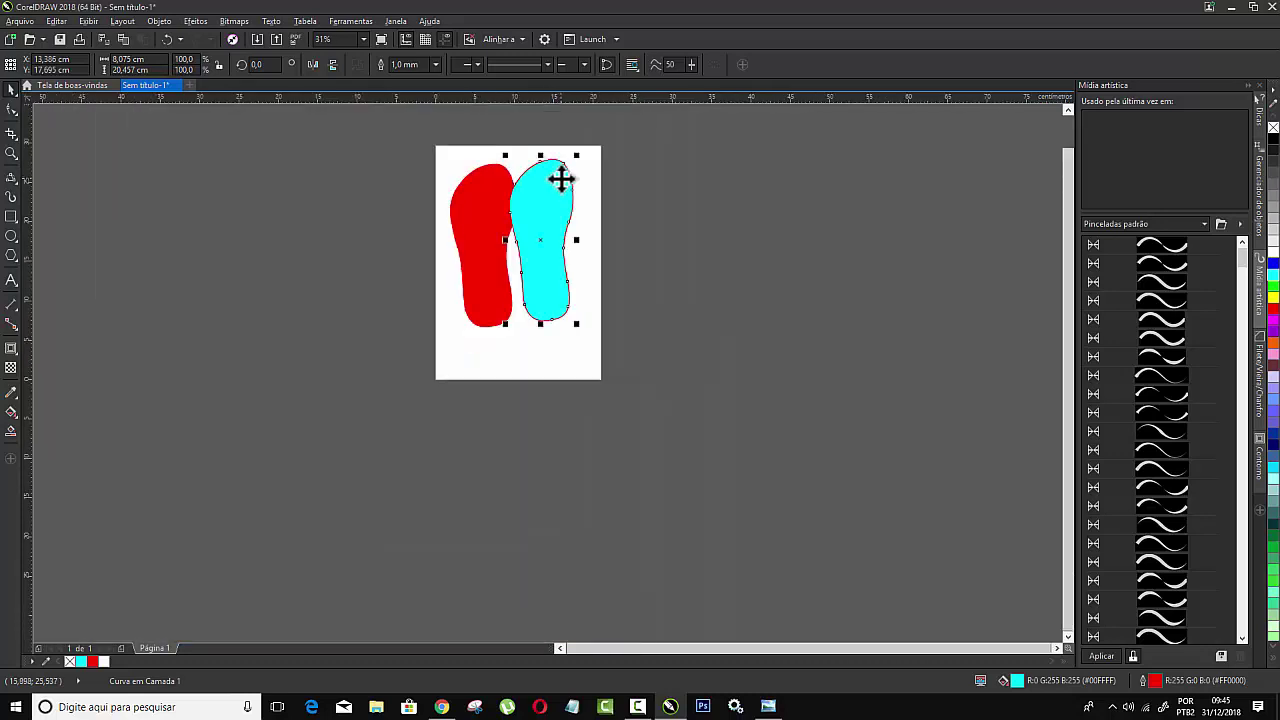
key(ctrl+z)
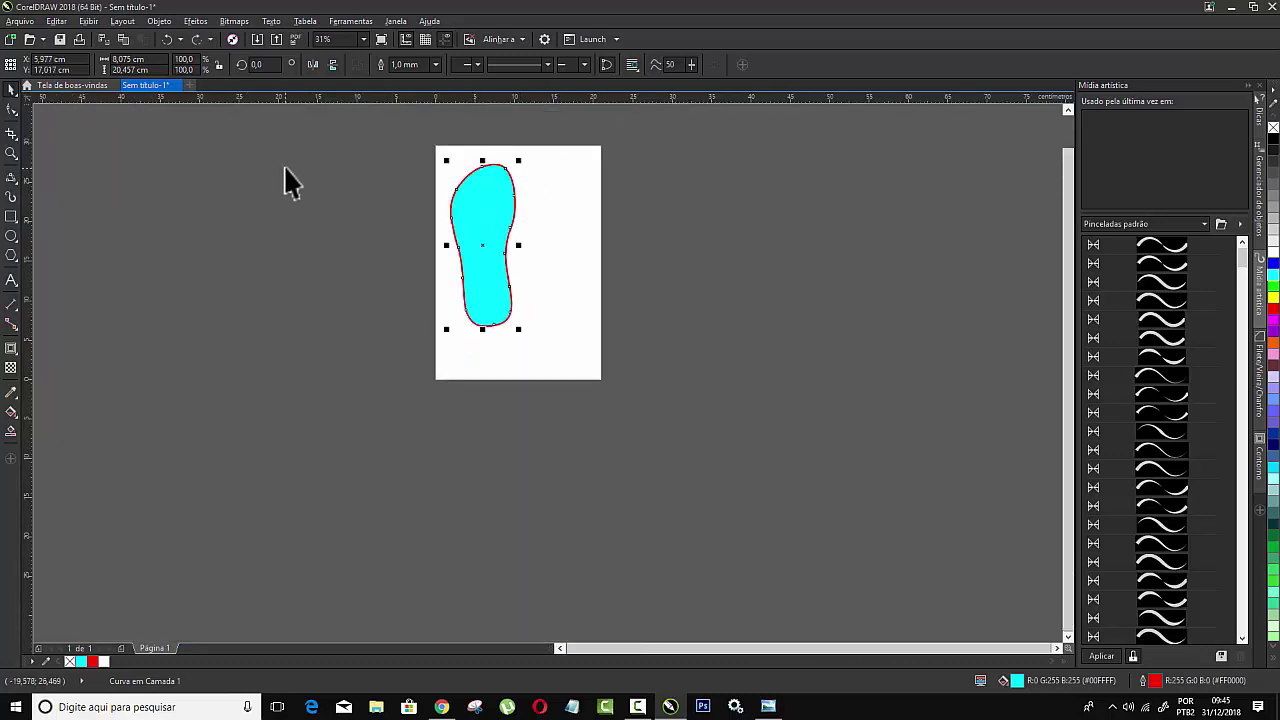
- Drag the cyan inner sole off the red one, delete it, and select the red sole
click(284, 170)
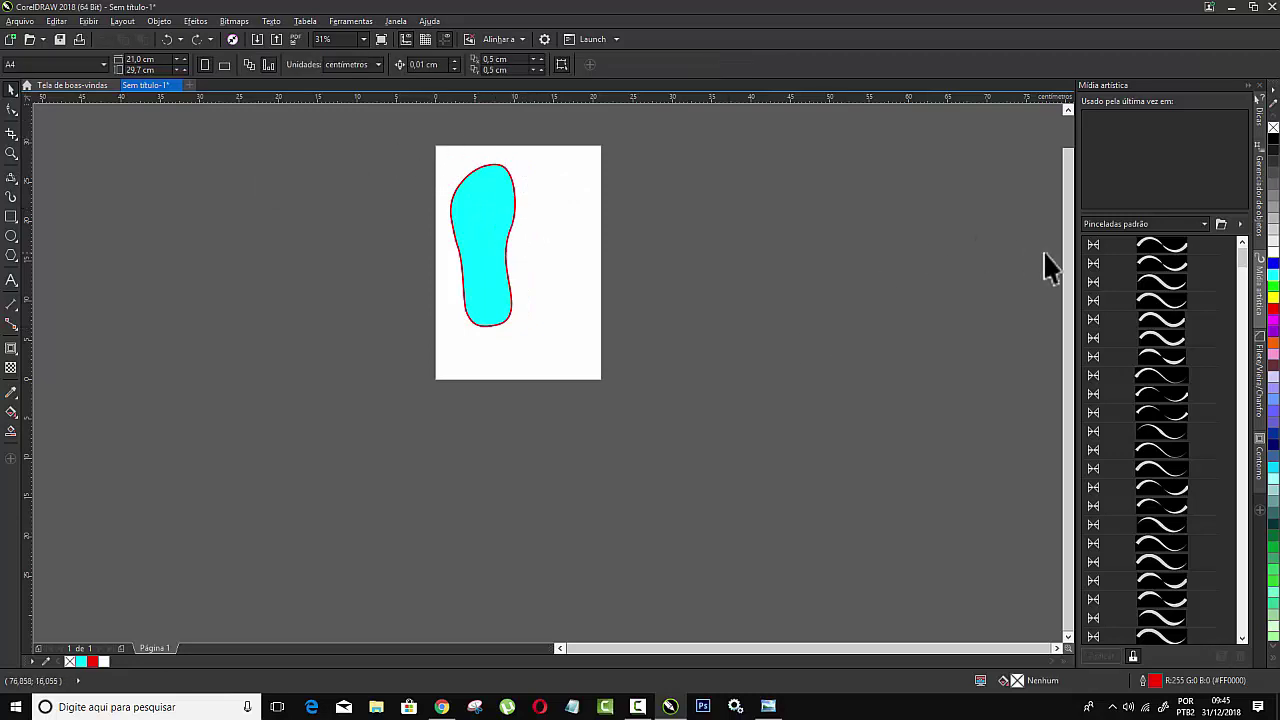
click(1067, 109)
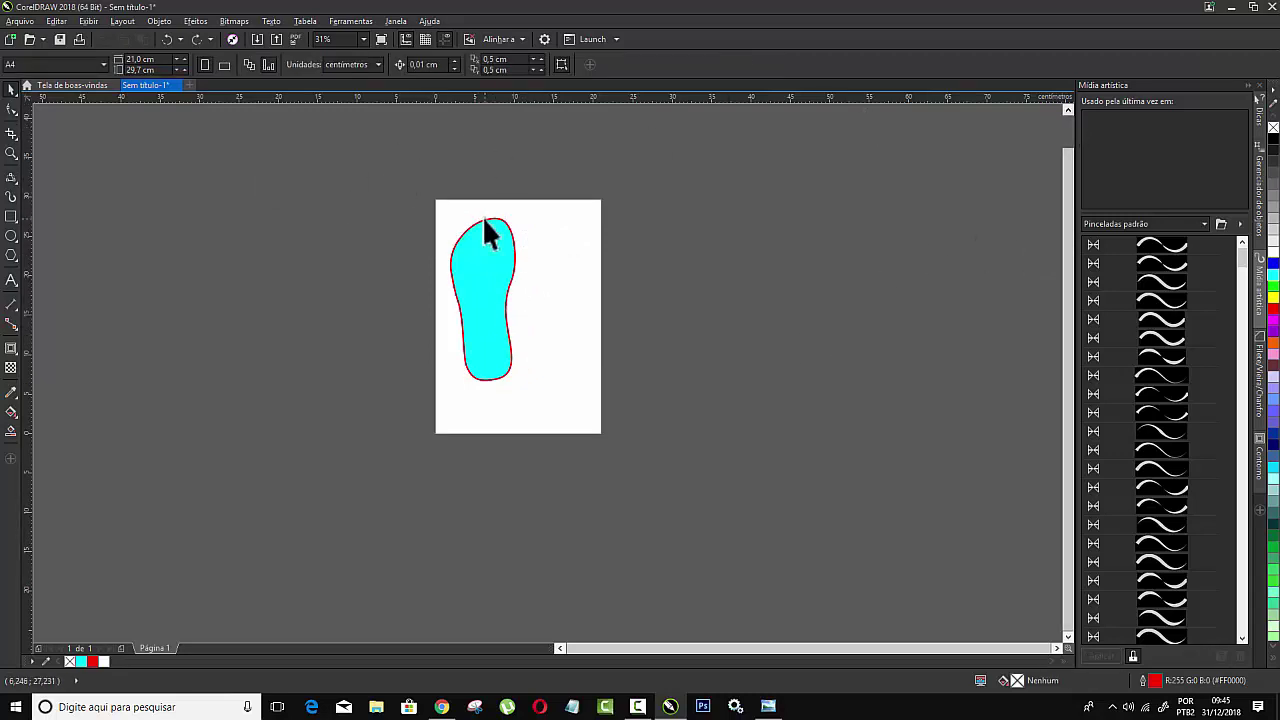
click(474, 374)
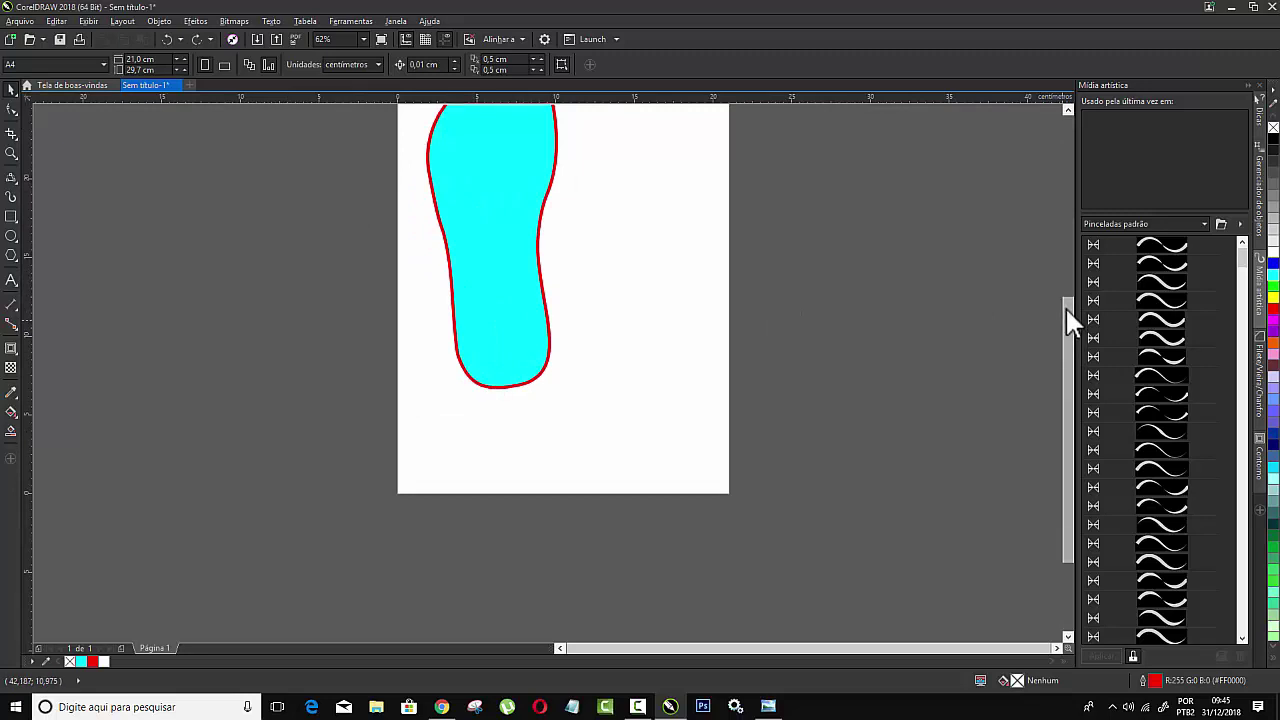
drag(1066, 312, 995, 239)
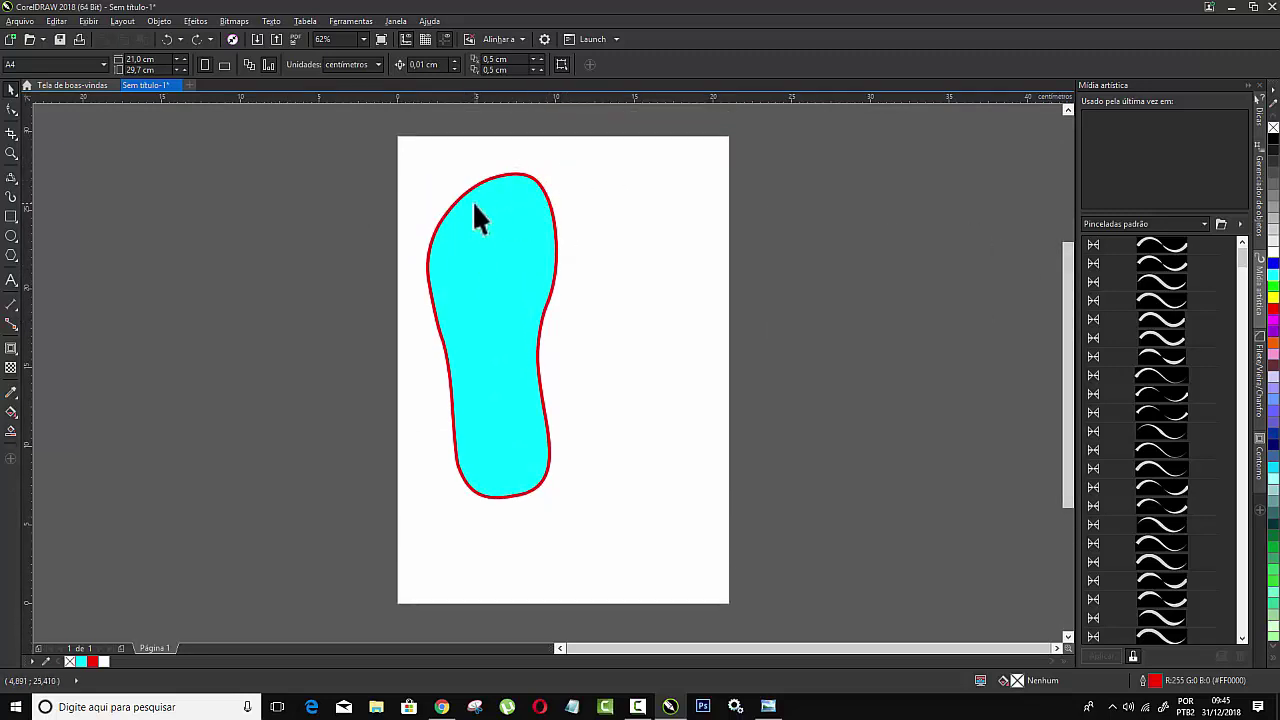
drag(503, 213, 360, 226)
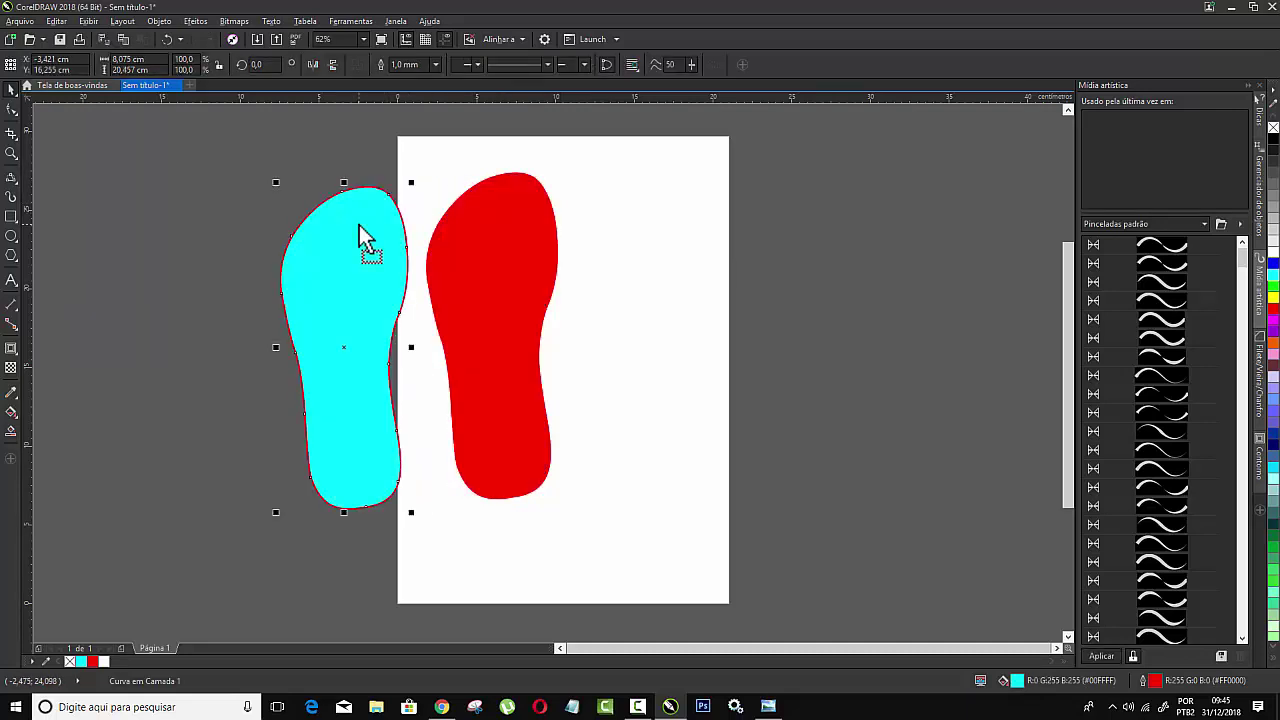
key(Delete)
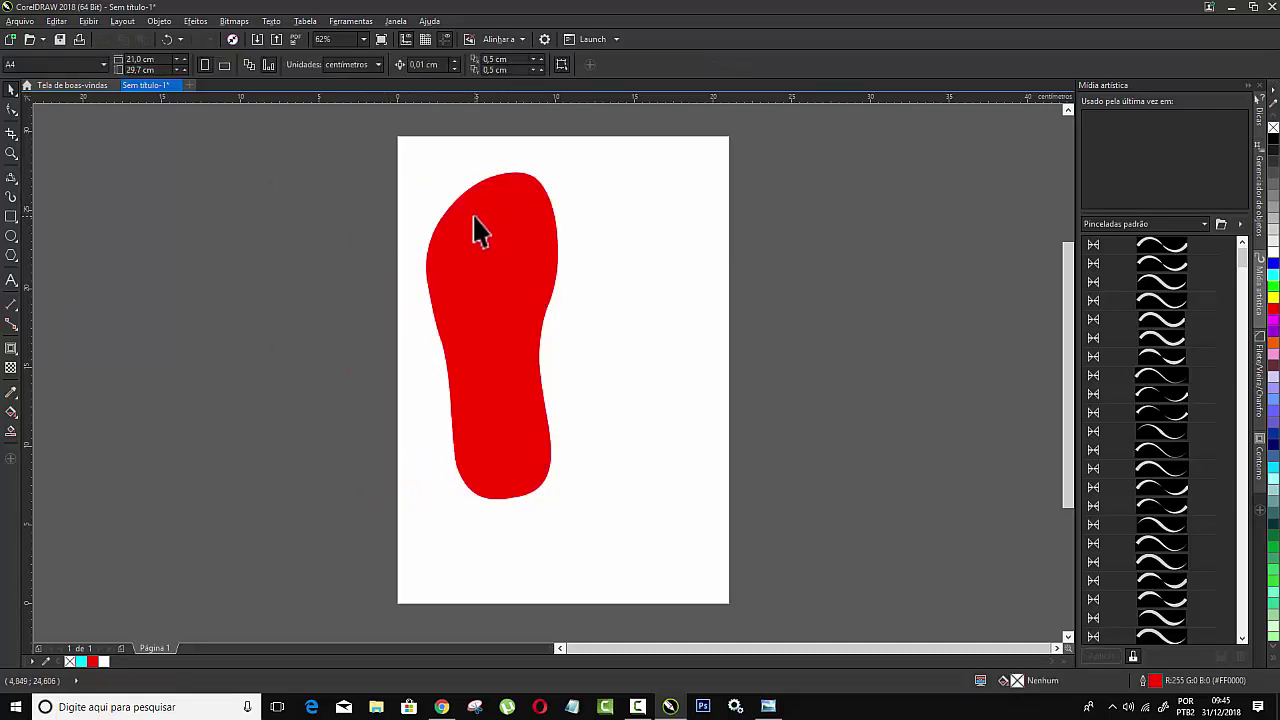
click(515, 262)
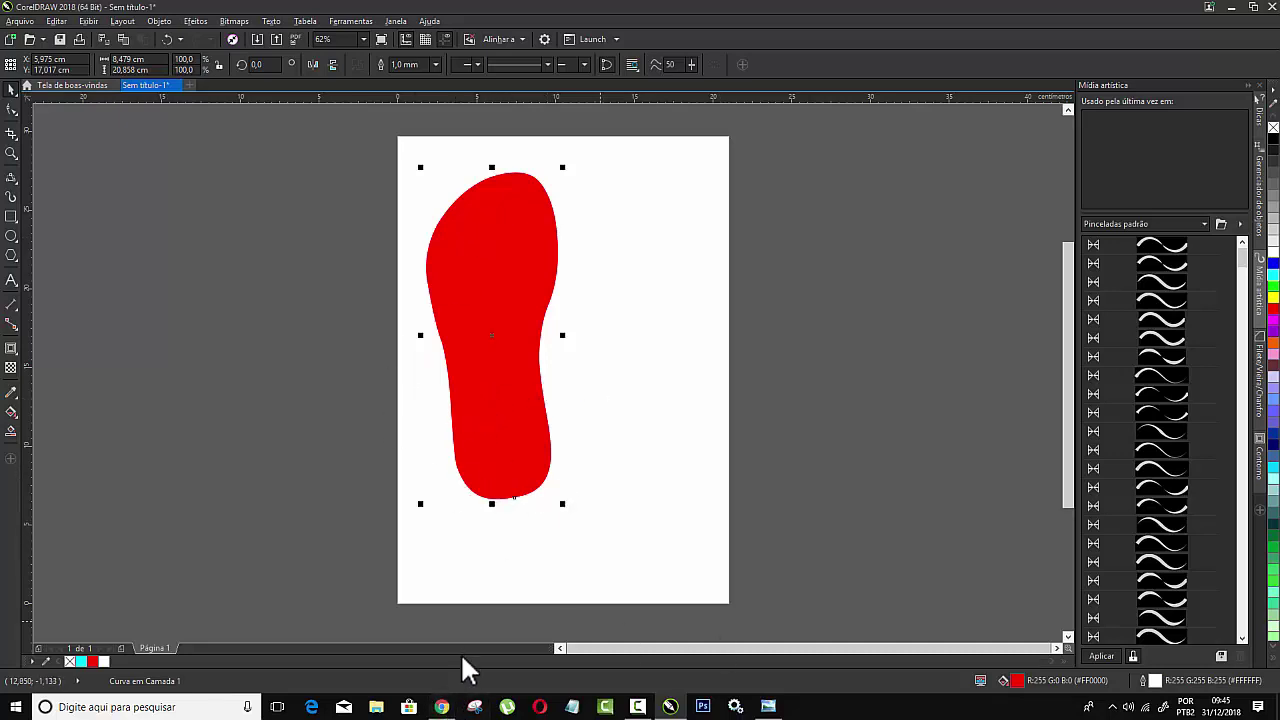
- Import -799774_w767h767c1cx520cy197.jpg and place it on the page beside the red sole
click(670, 706)
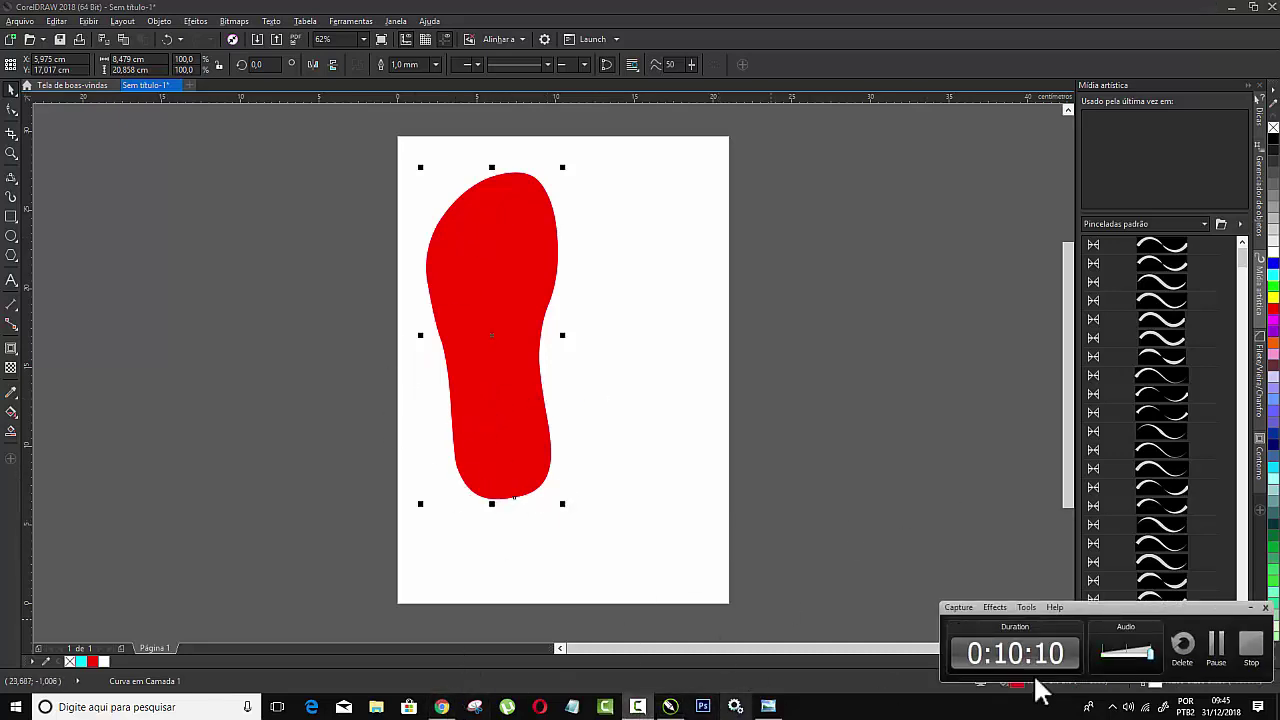
click(1218, 645)
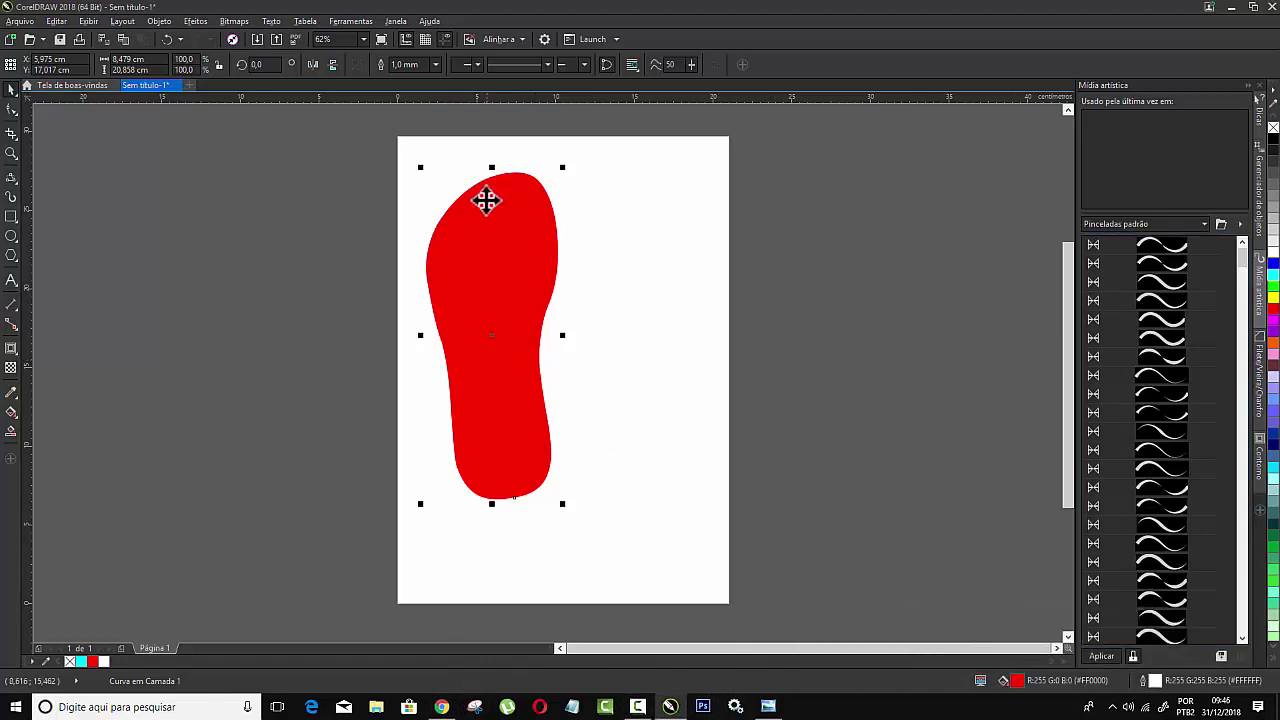
right_click(295, 192)
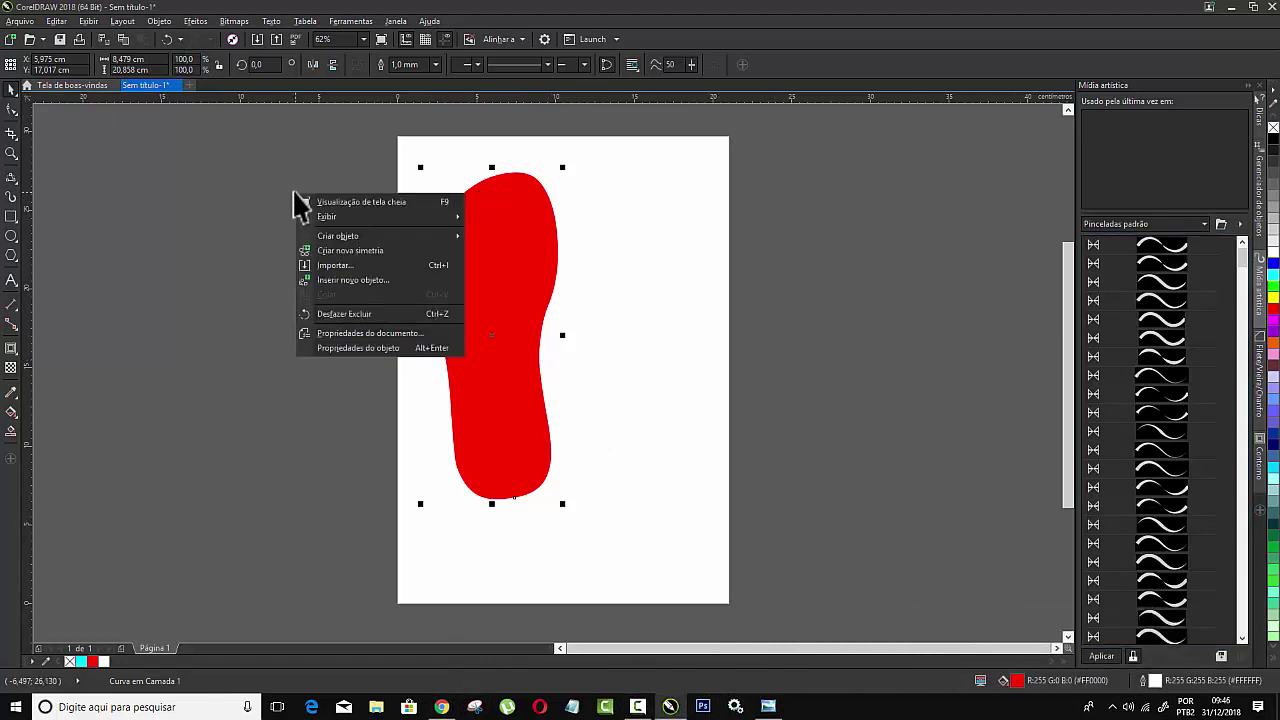
click(346, 266)
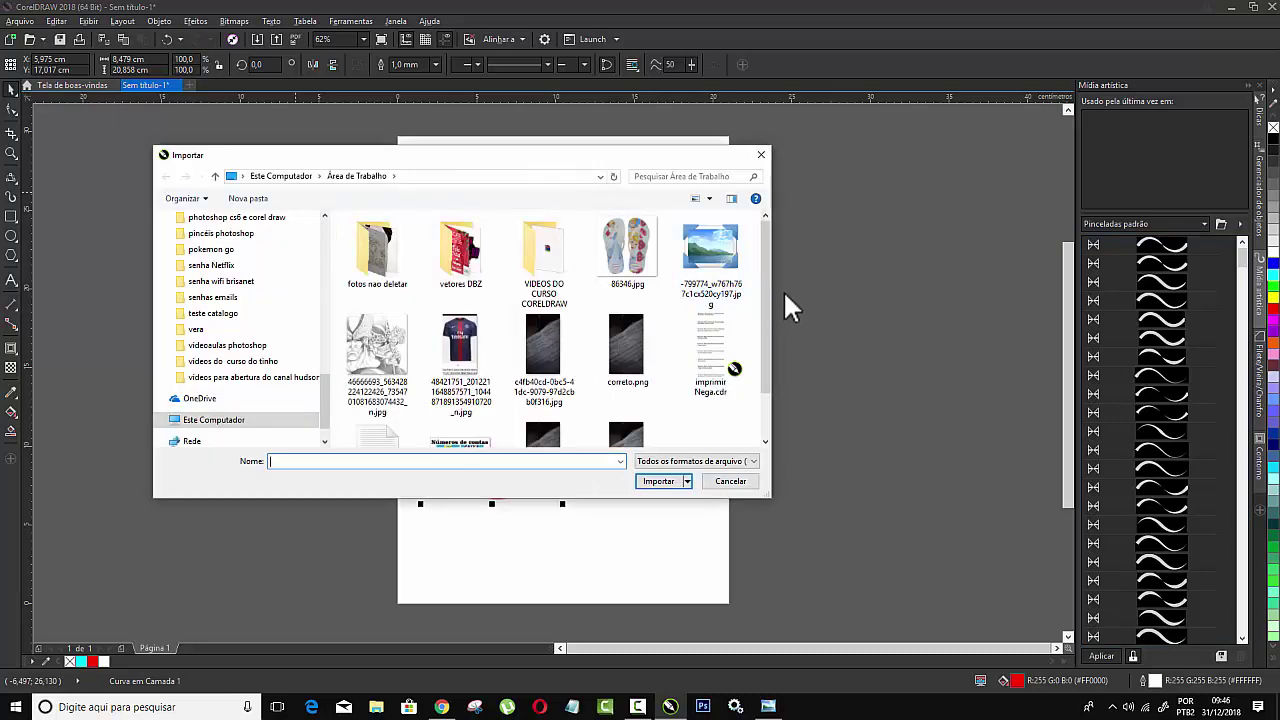
click(710, 252)
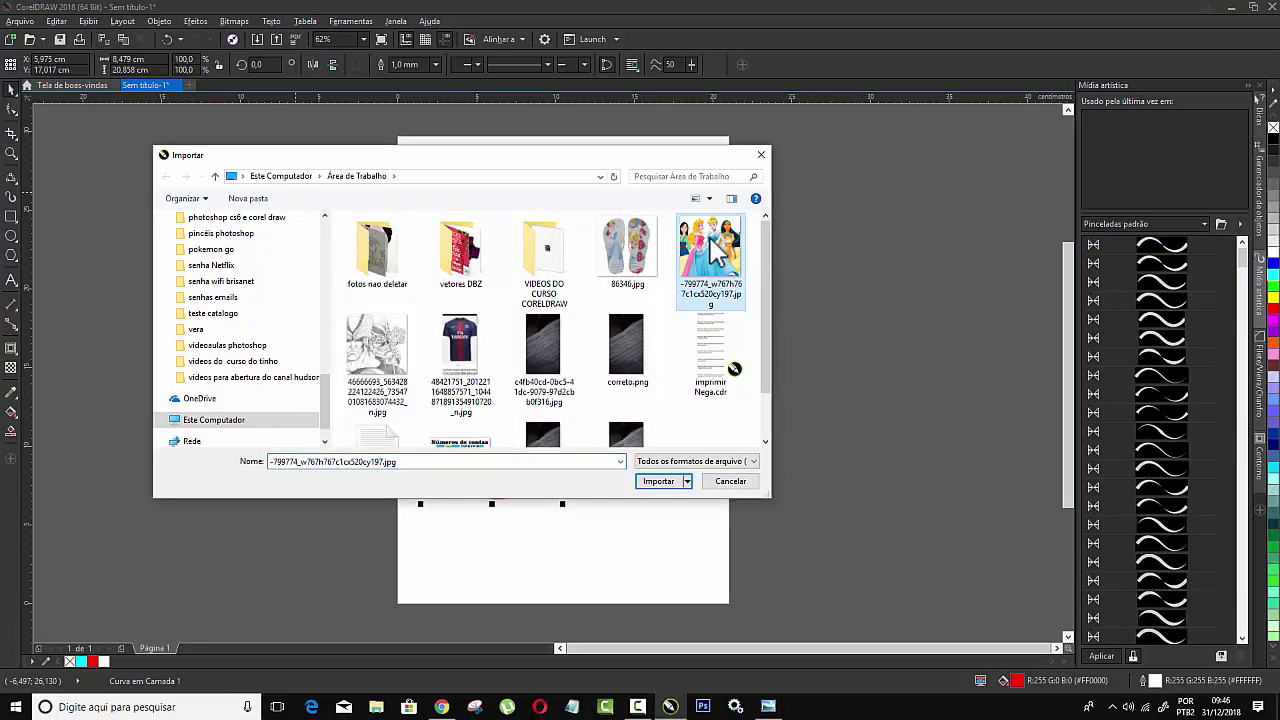
click(659, 482)
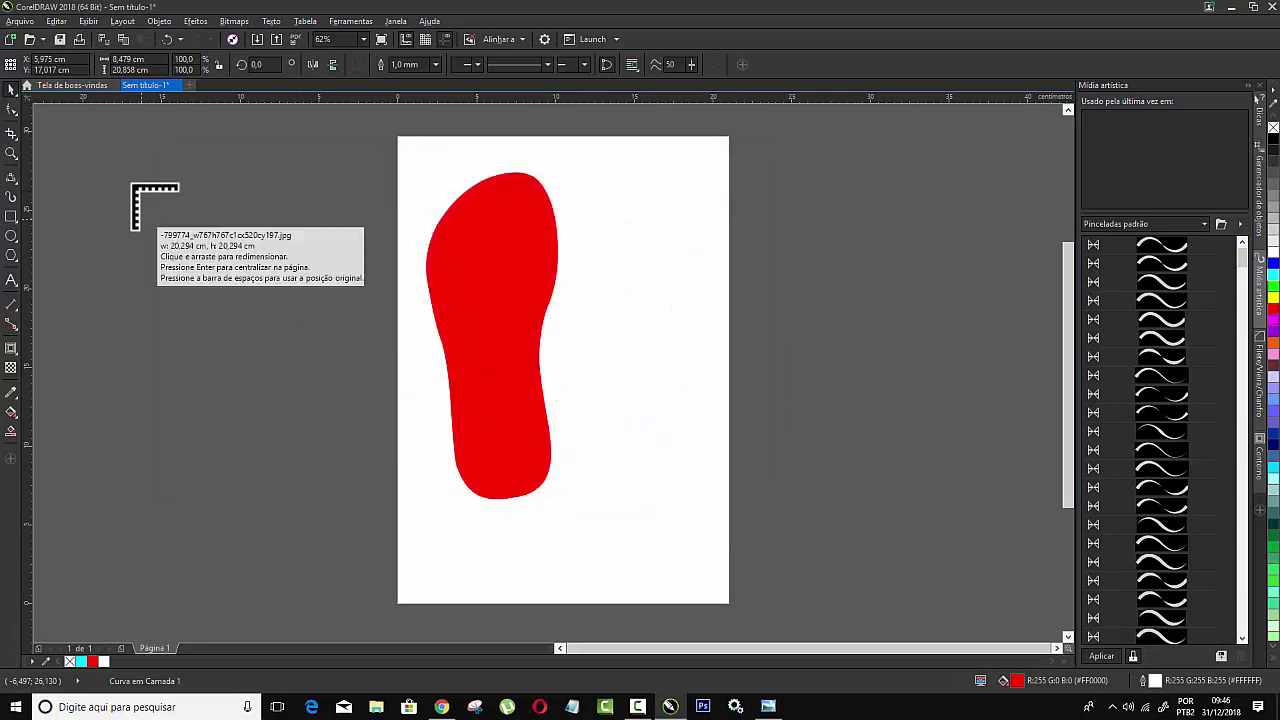
drag(570, 155, 966, 545)
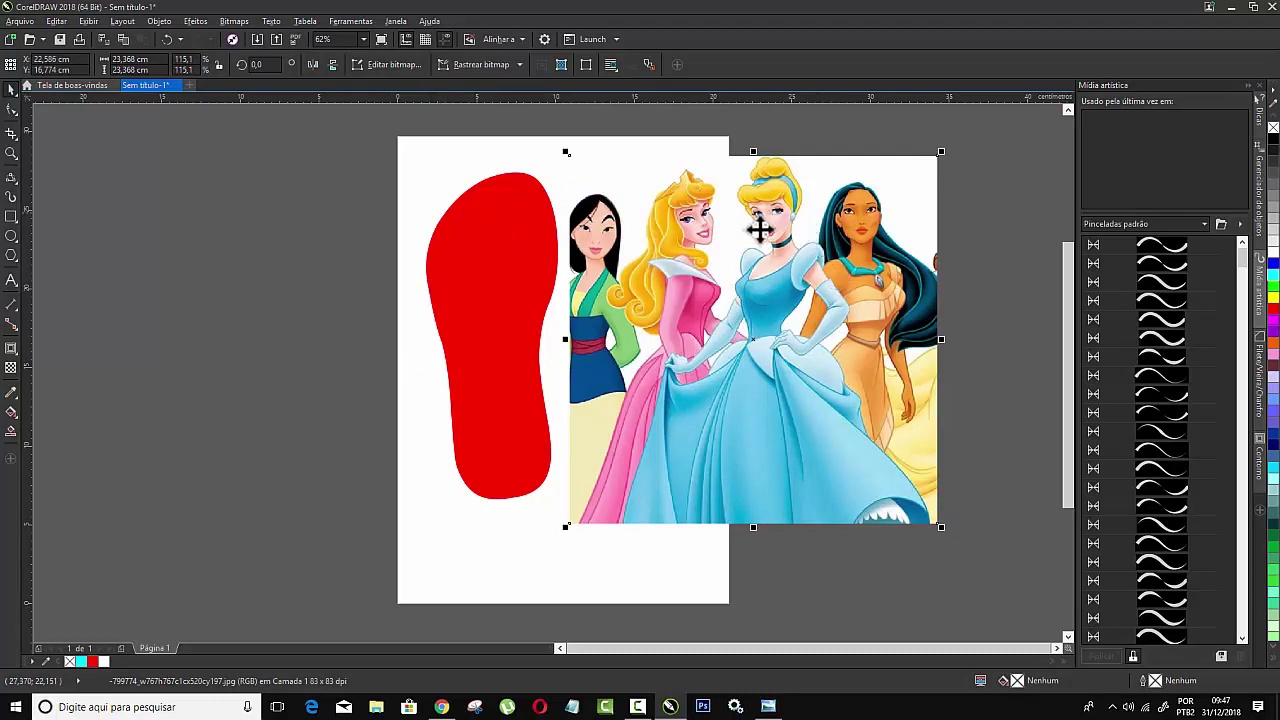
- PowerClip the princess picture into the red sole frame and open its contents for editing
click(160, 22)
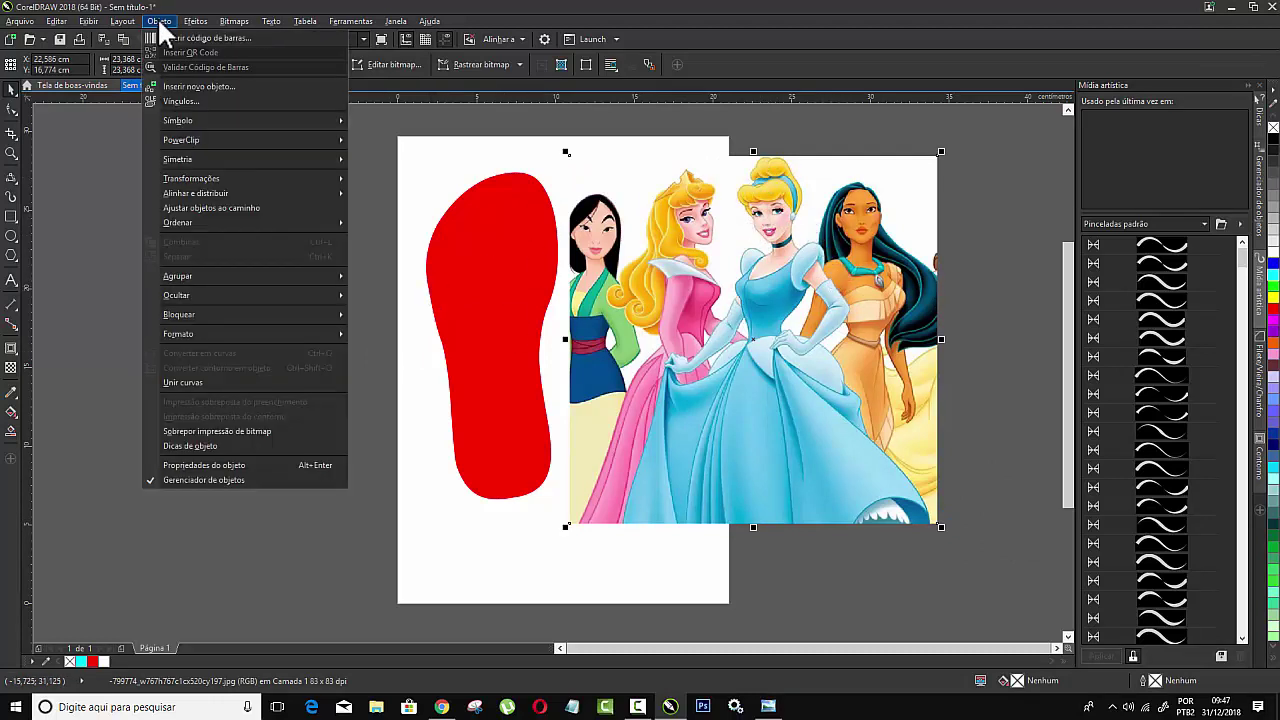
mouse_move(182, 140)
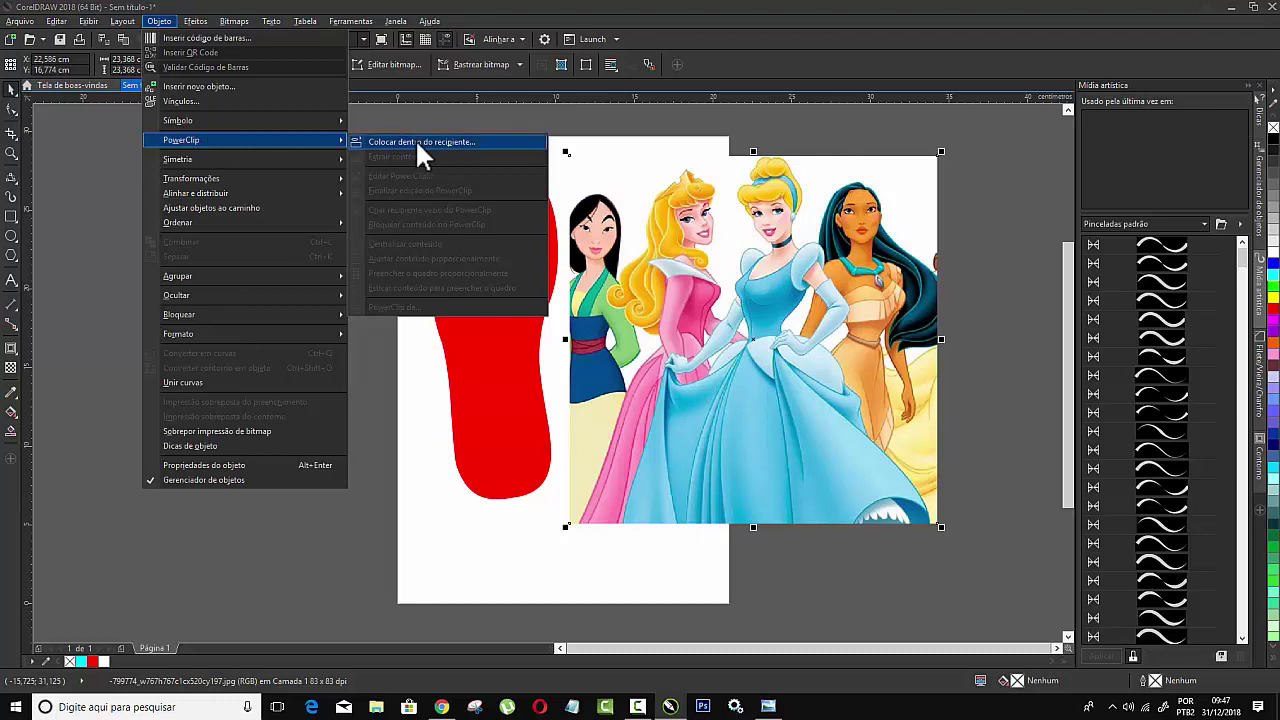
click(417, 141)
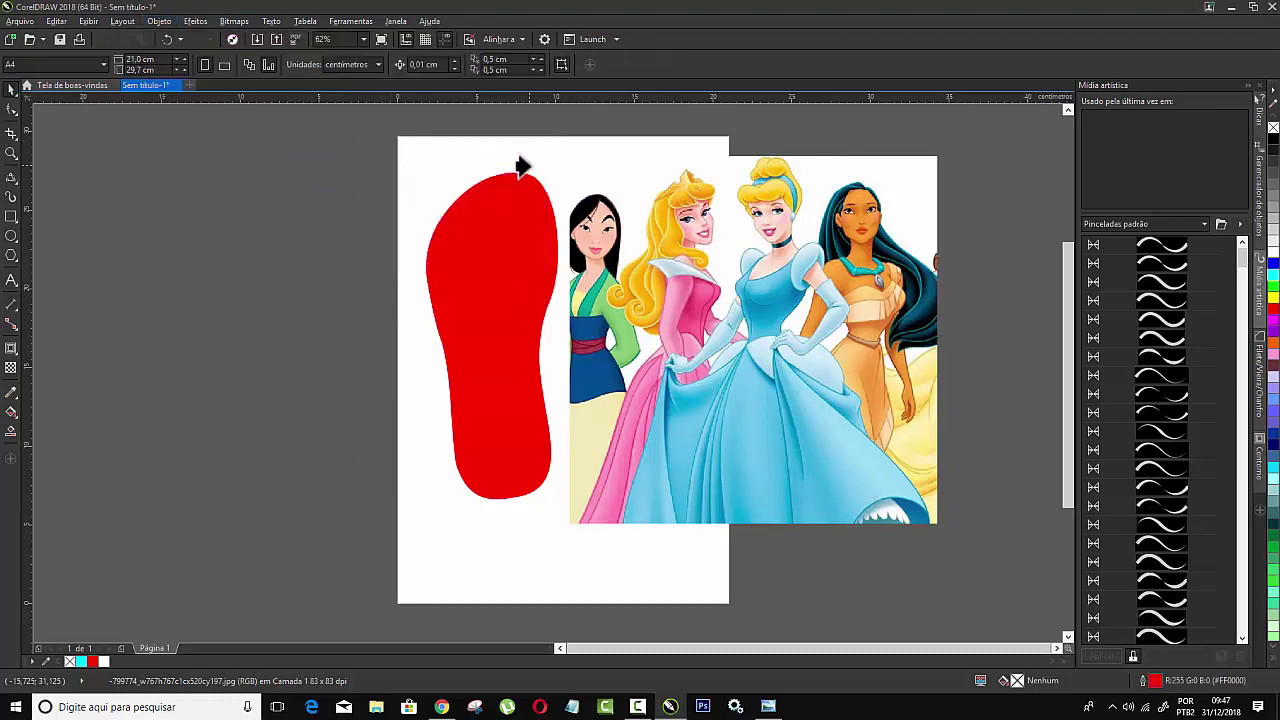
click(464, 235)
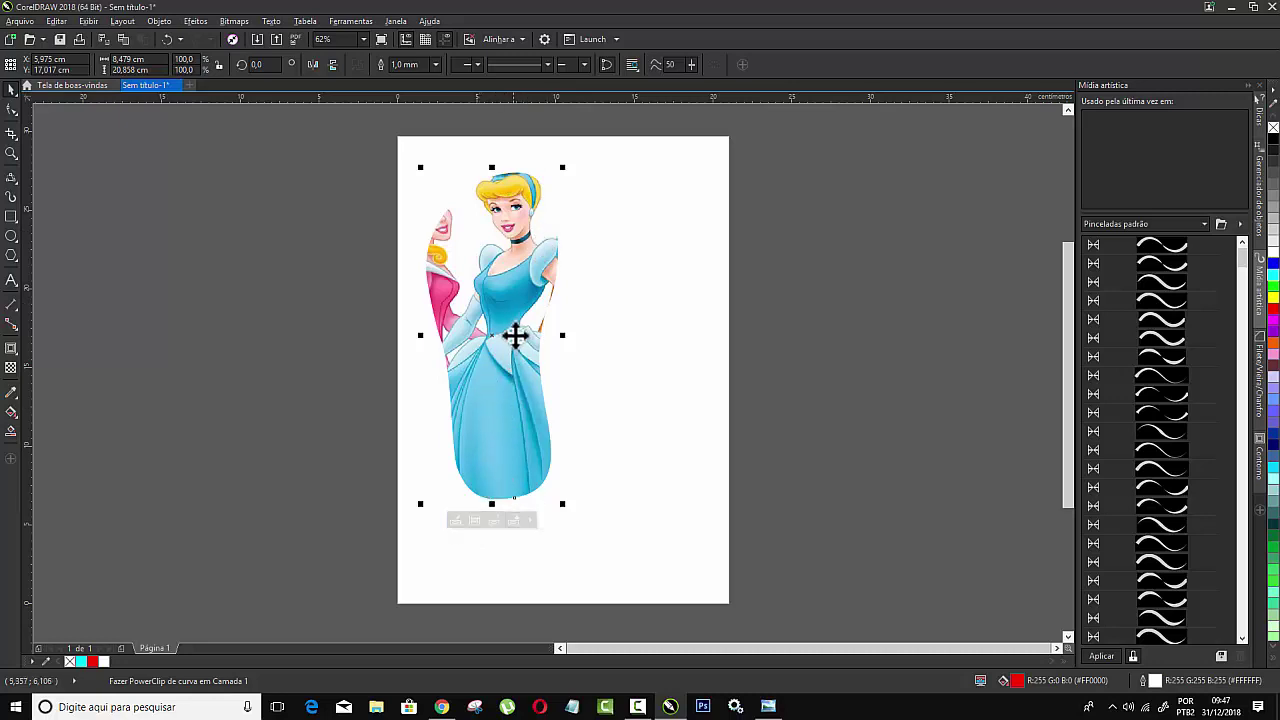
click(455, 521)
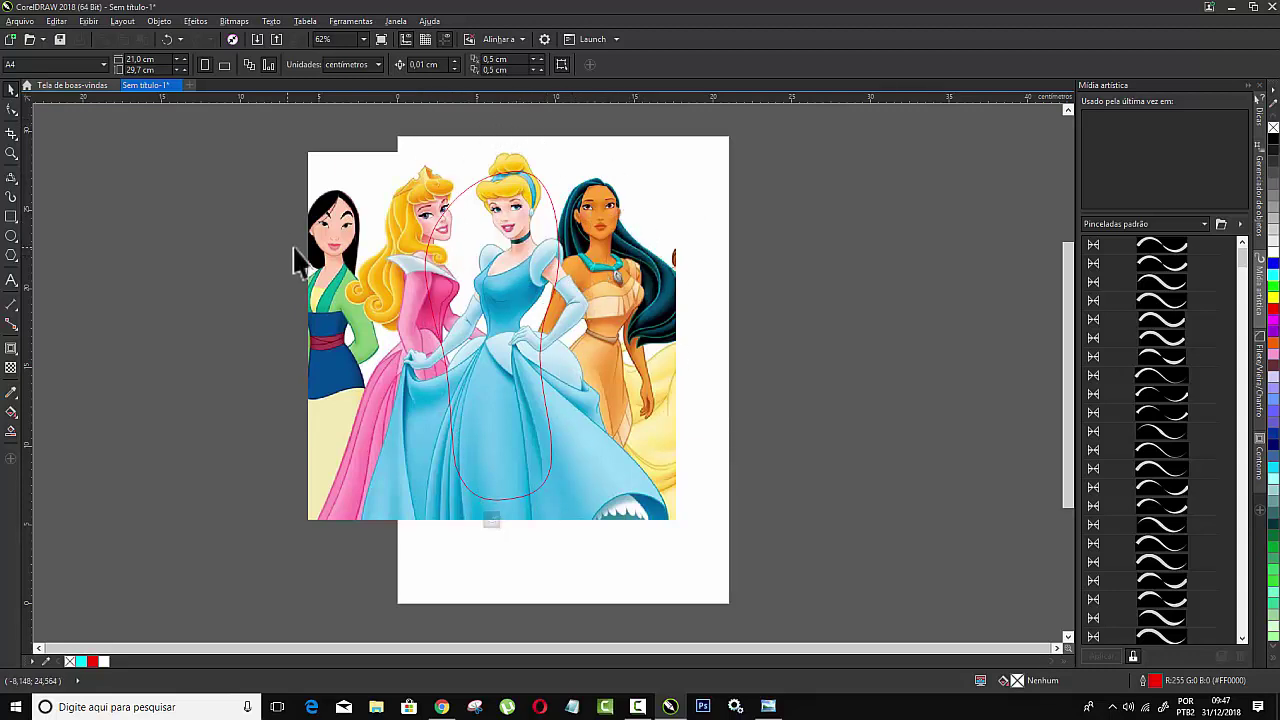
- Move the princesses bitmap left and scale it down so Cinderella fills the sole, then finish the PowerClip edit
click(356, 226)
drag(356, 204, 344, 217)
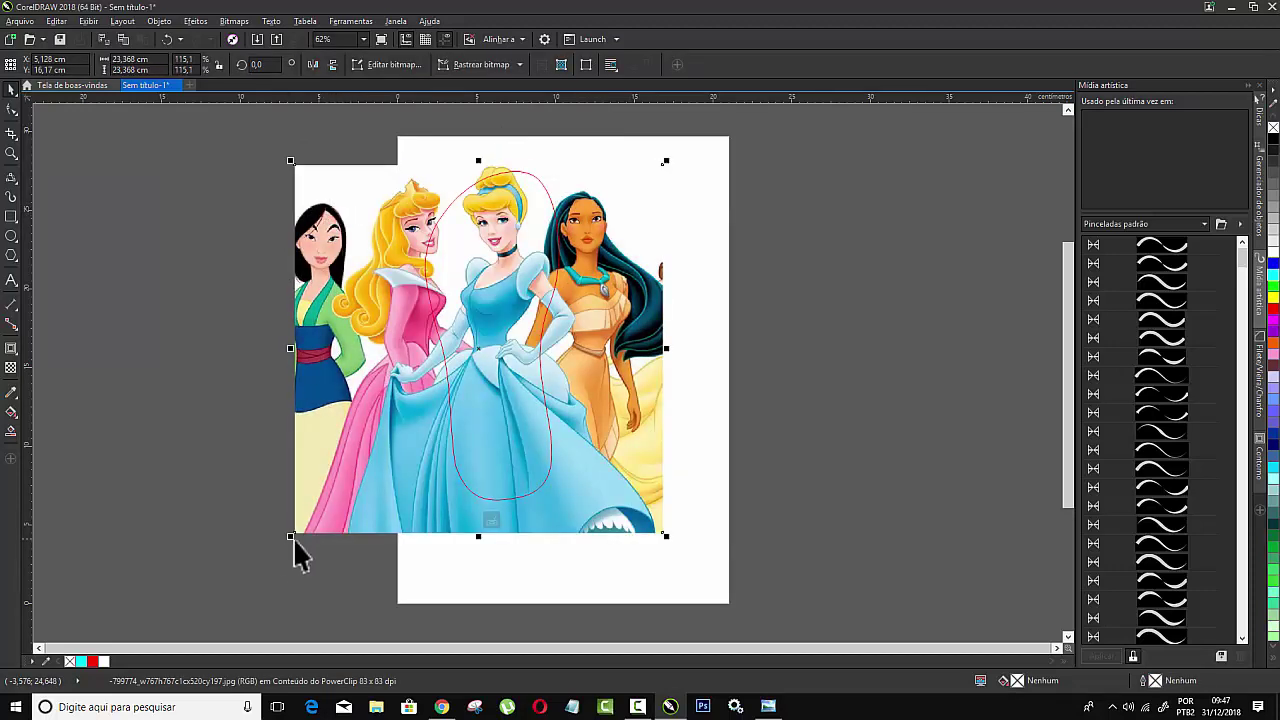
drag(290, 534, 313, 513)
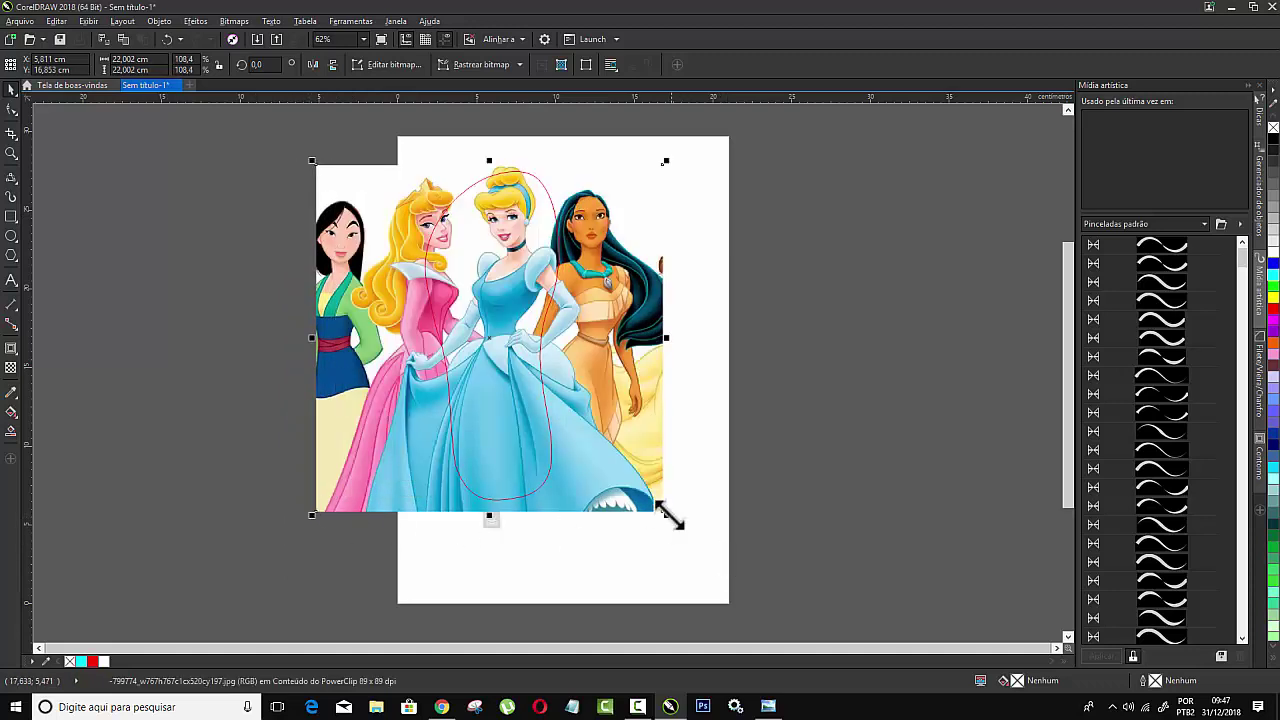
drag(668, 514, 655, 508)
click(506, 432)
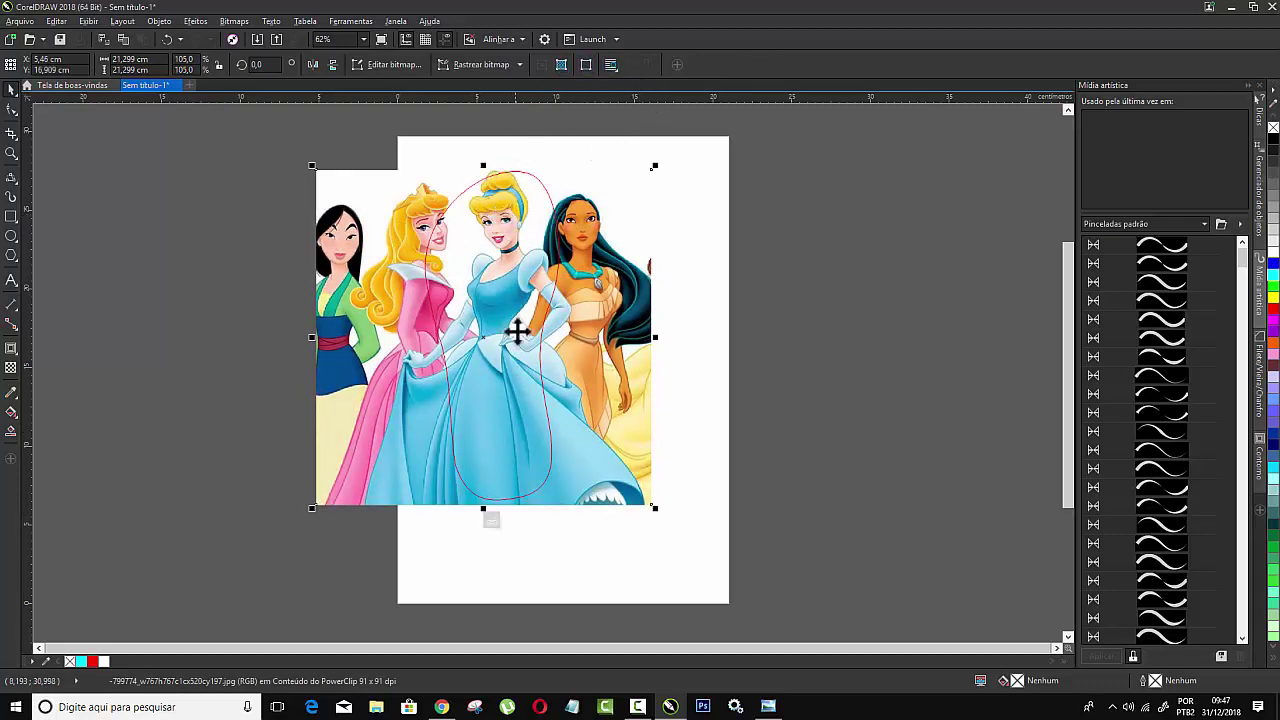
click(491, 521)
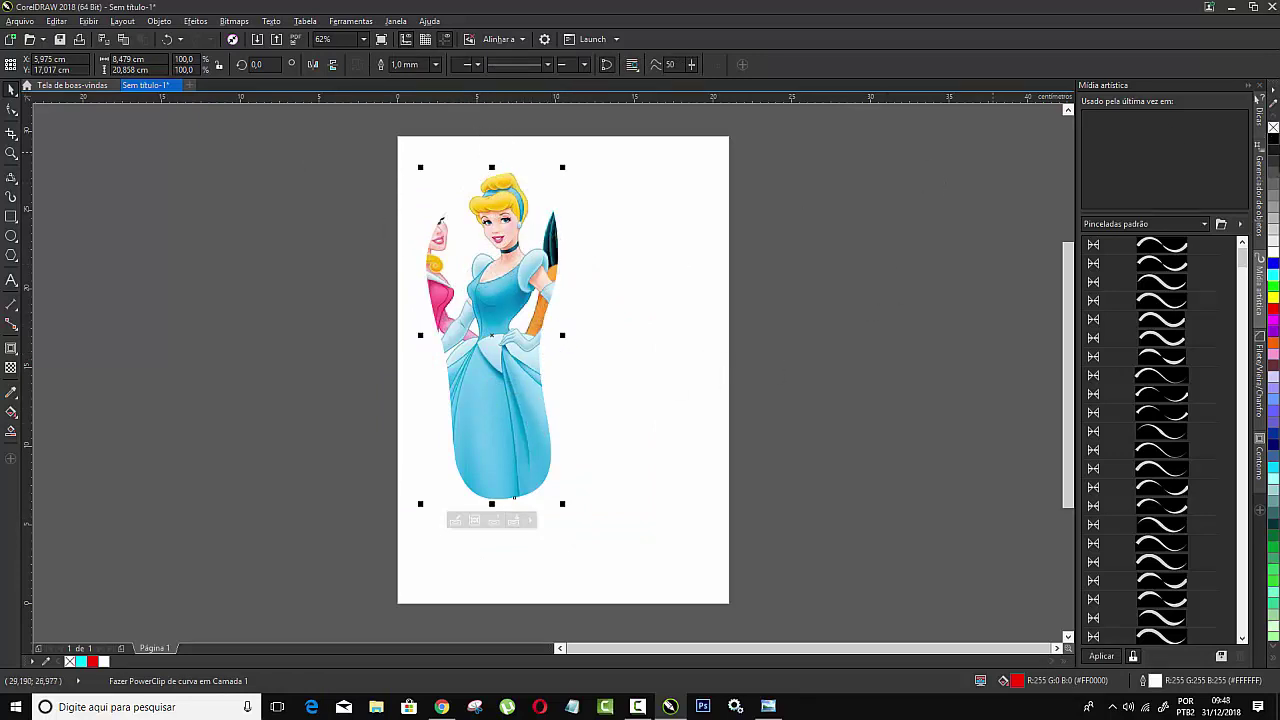
- Outline the Cinderella sole in black and place a horizontally mirrored copy to its right
right_click(1273, 140)
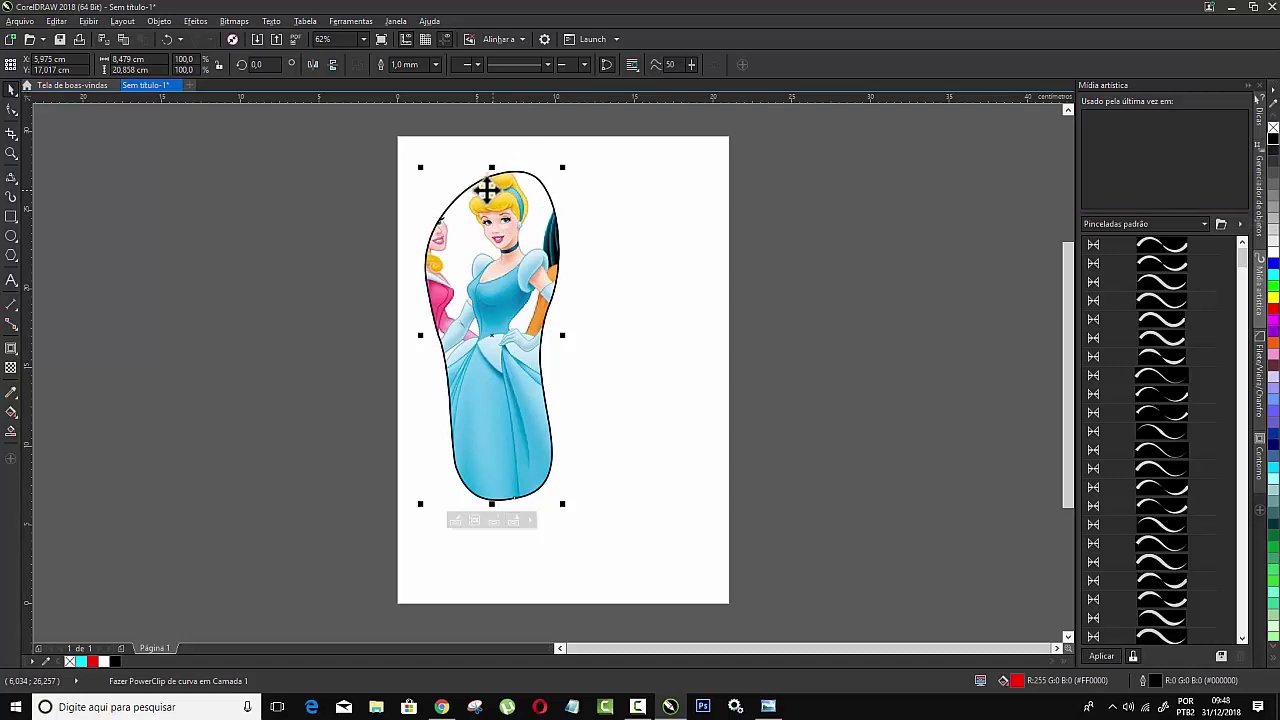
click(314, 64)
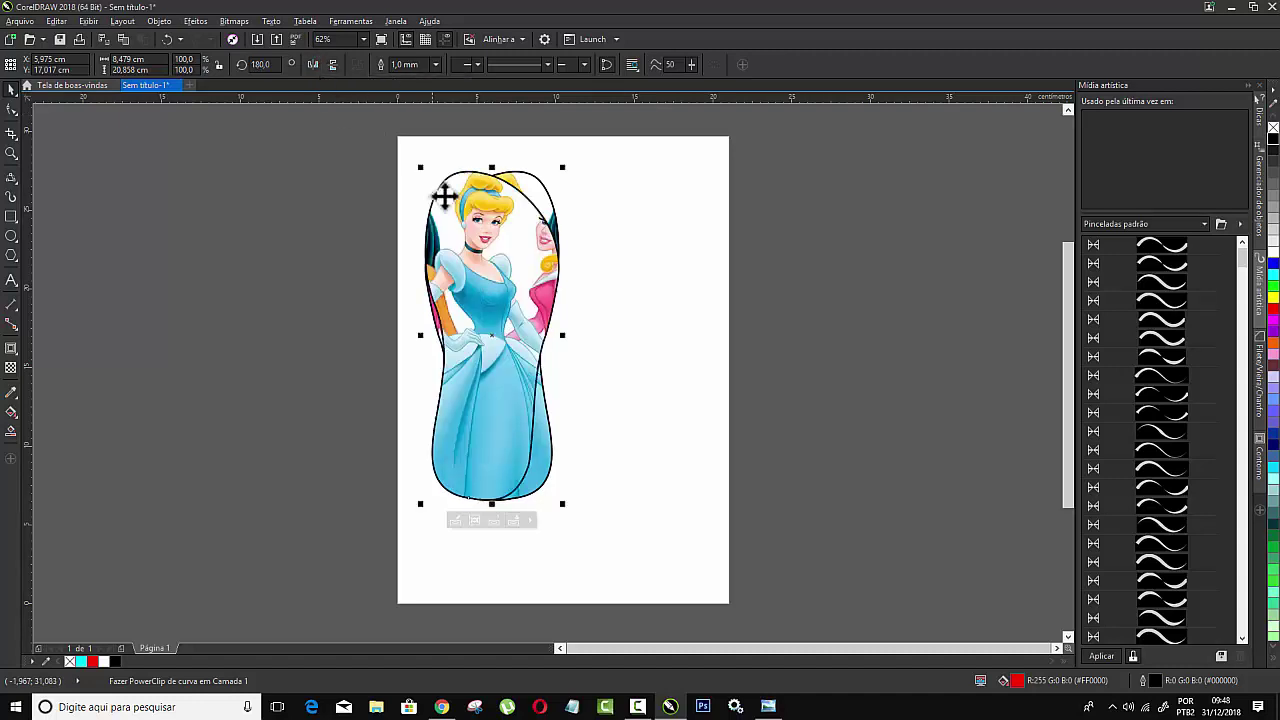
drag(449, 206, 612, 194)
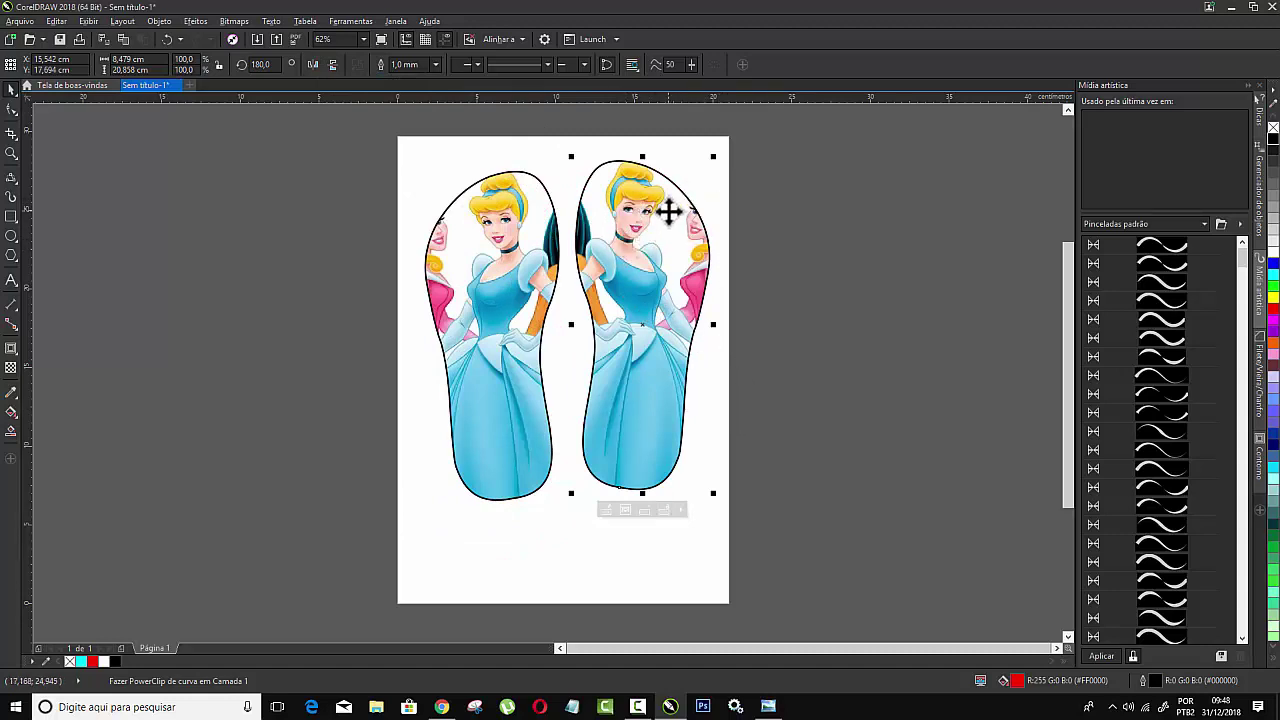
- Slide the clipped picture in the right sole until Aurora fills it, then finish the PowerClip edit
click(604, 511)
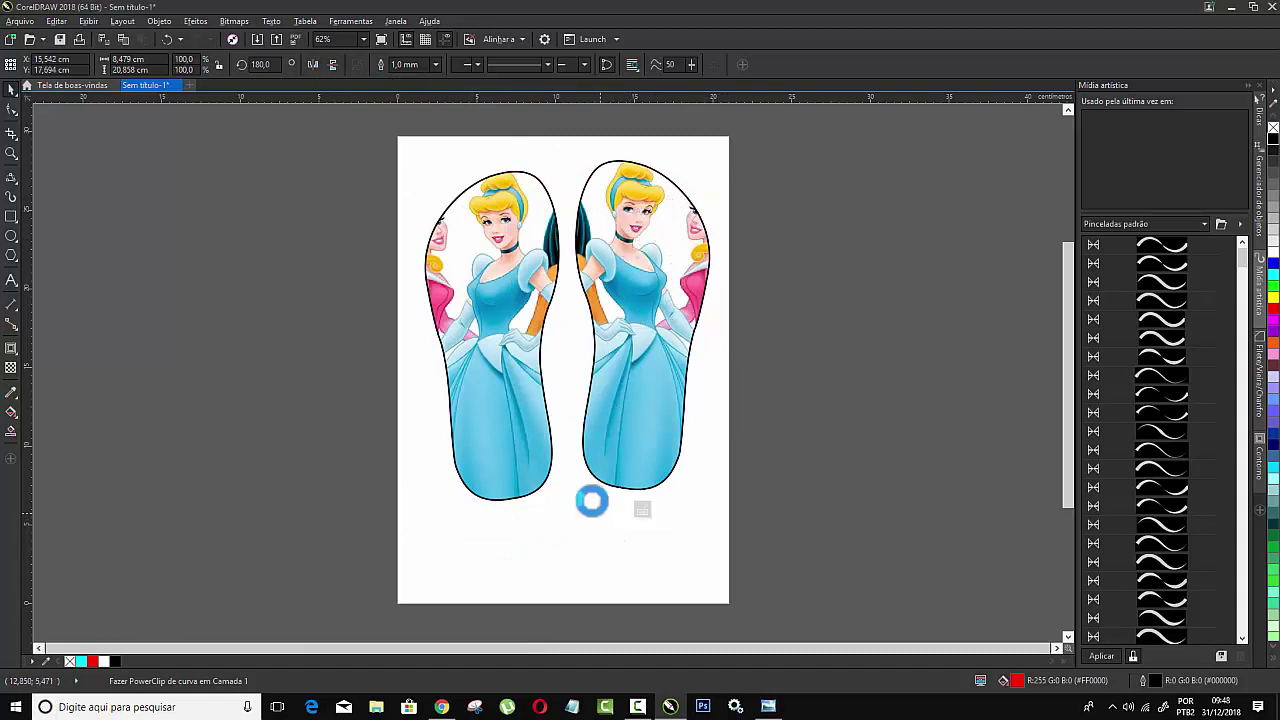
drag(527, 250, 437, 252)
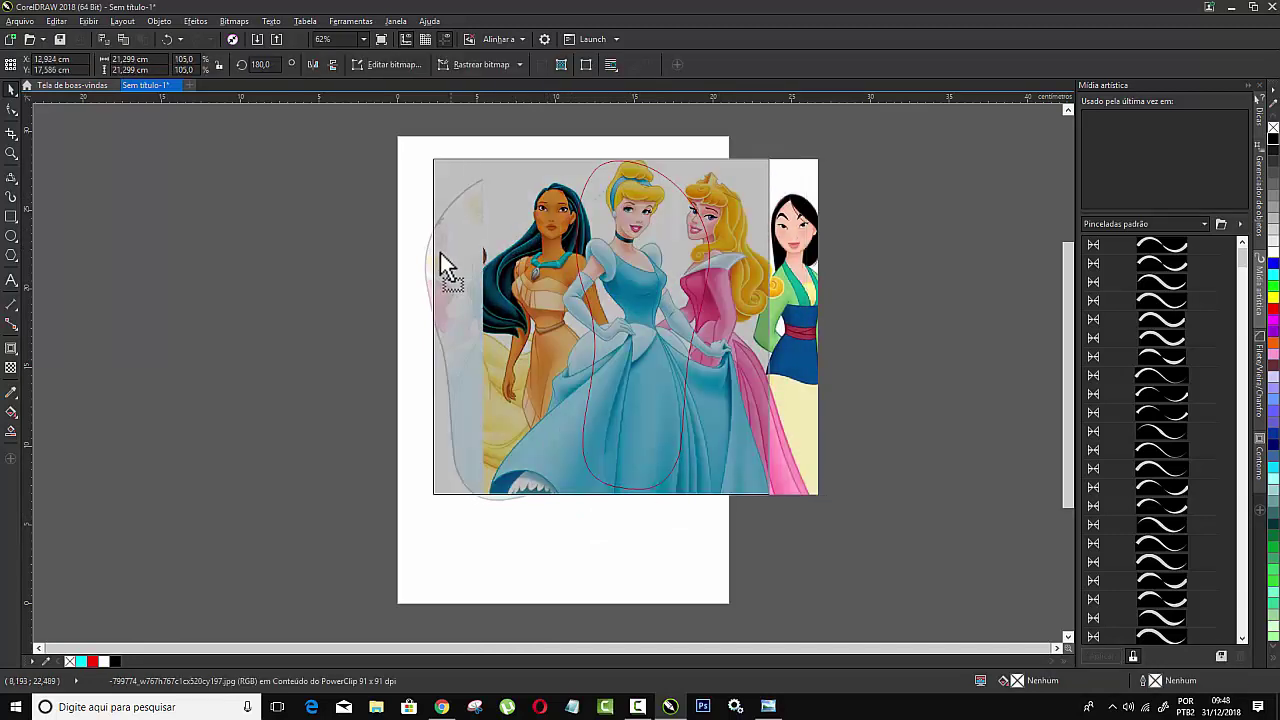
ctrl+click(455, 262)
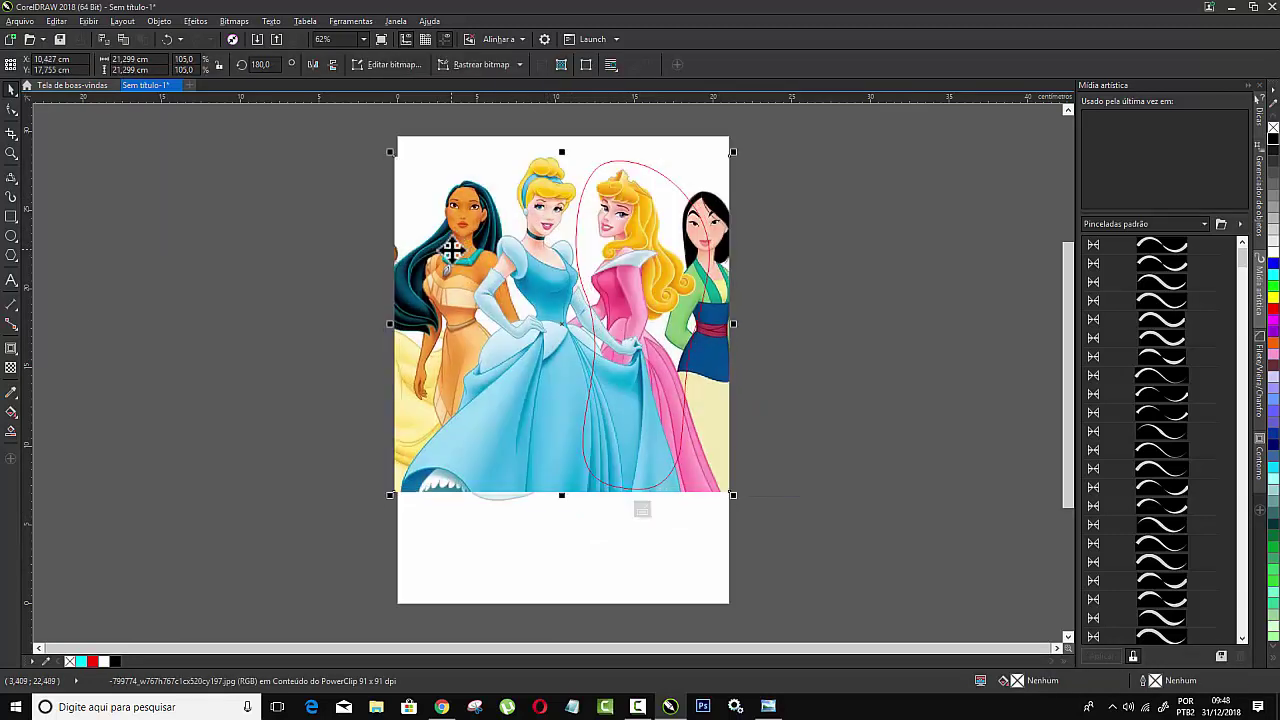
drag(474, 225, 480, 228)
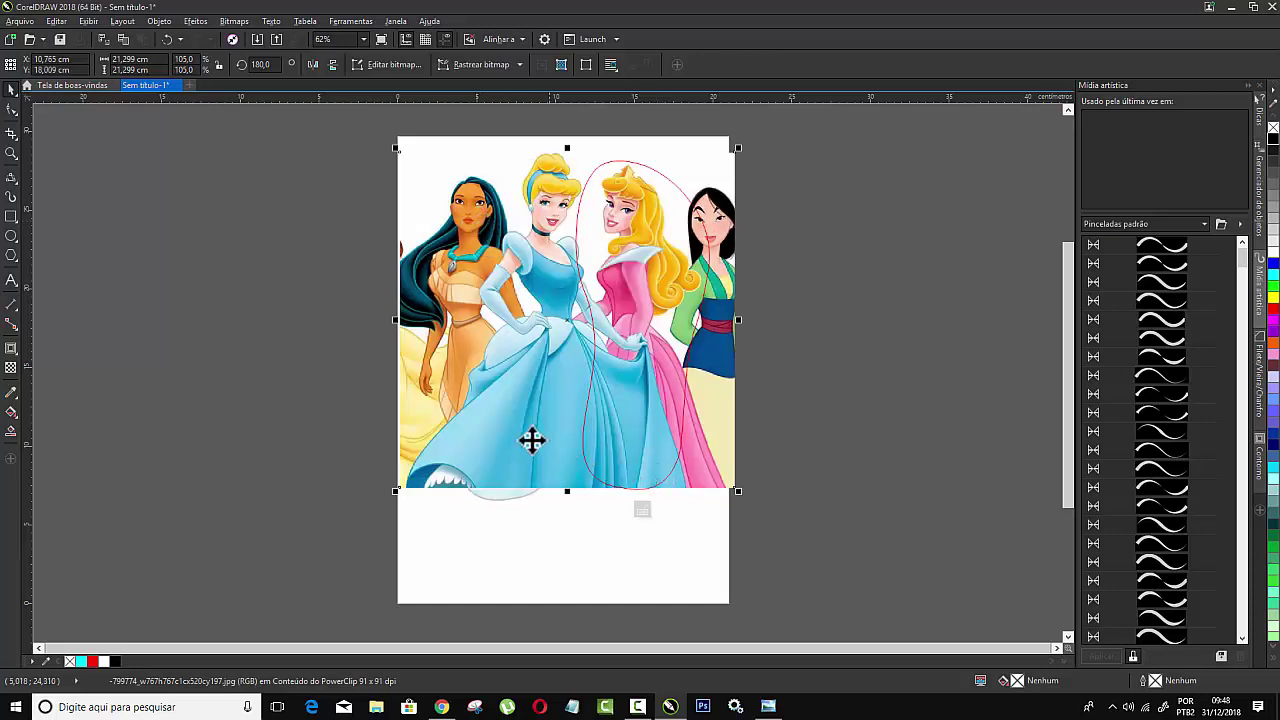
drag(531, 440, 534, 446)
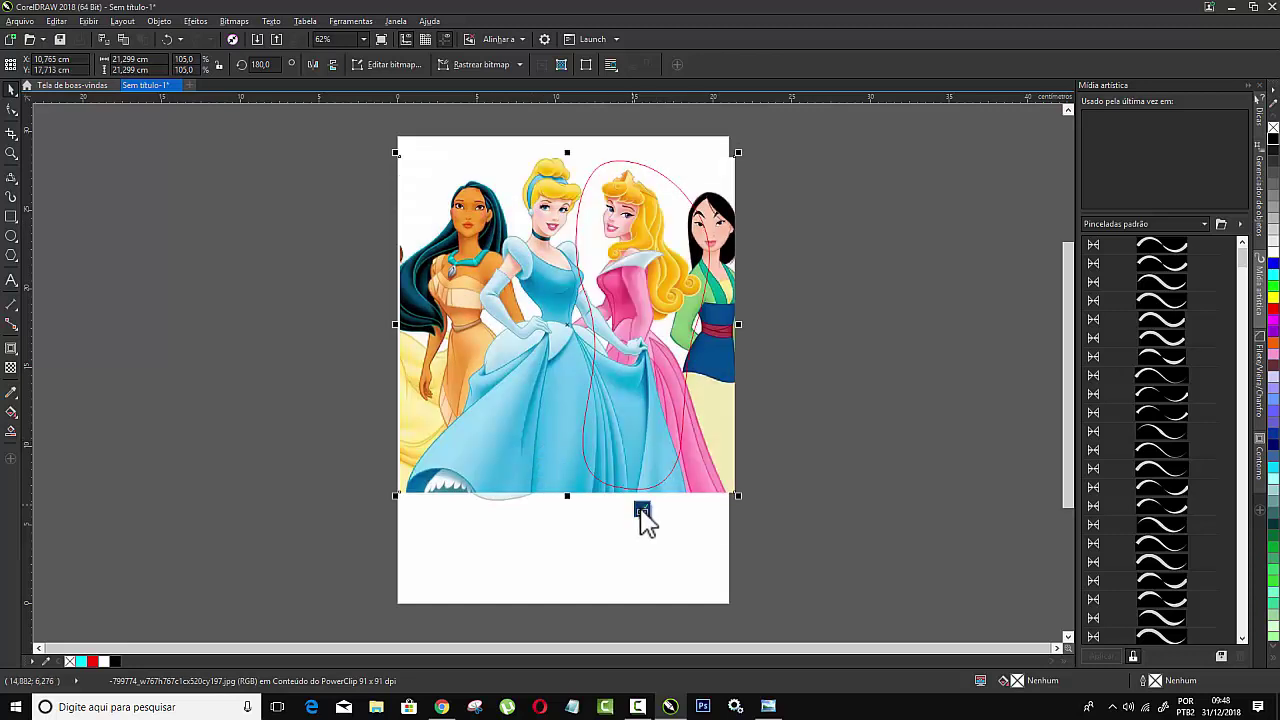
click(642, 512)
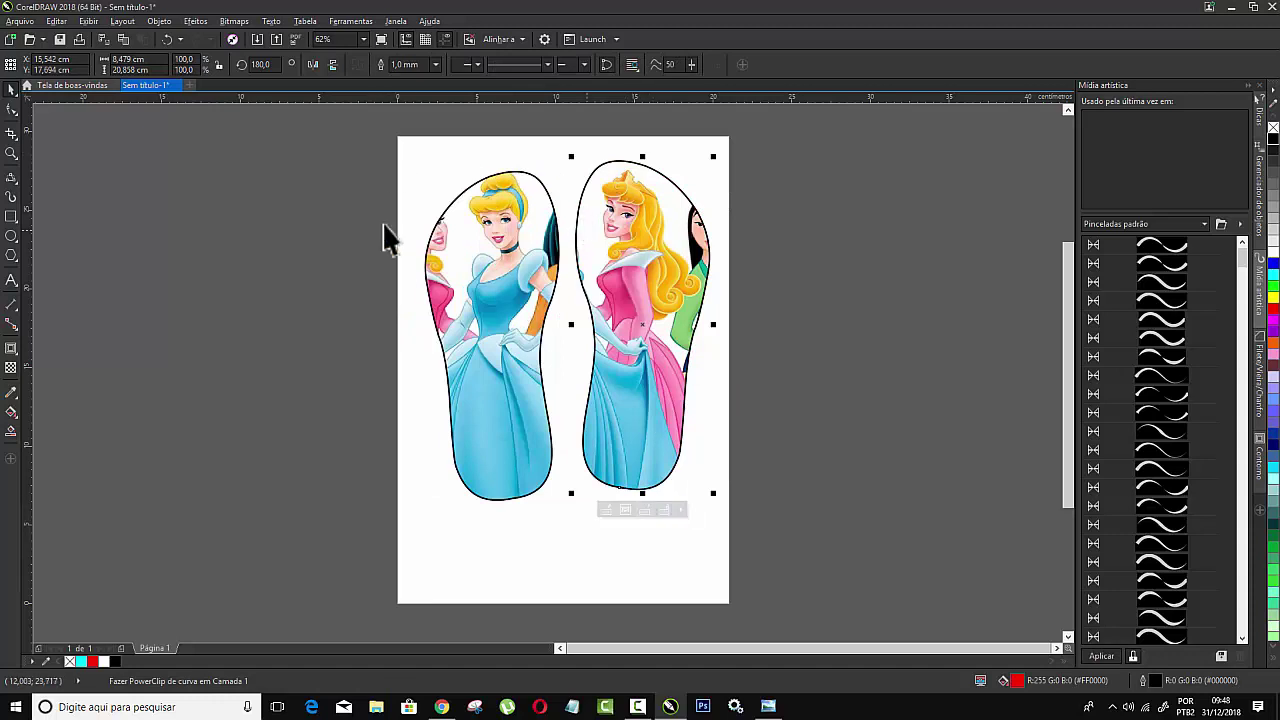
click(358, 187)
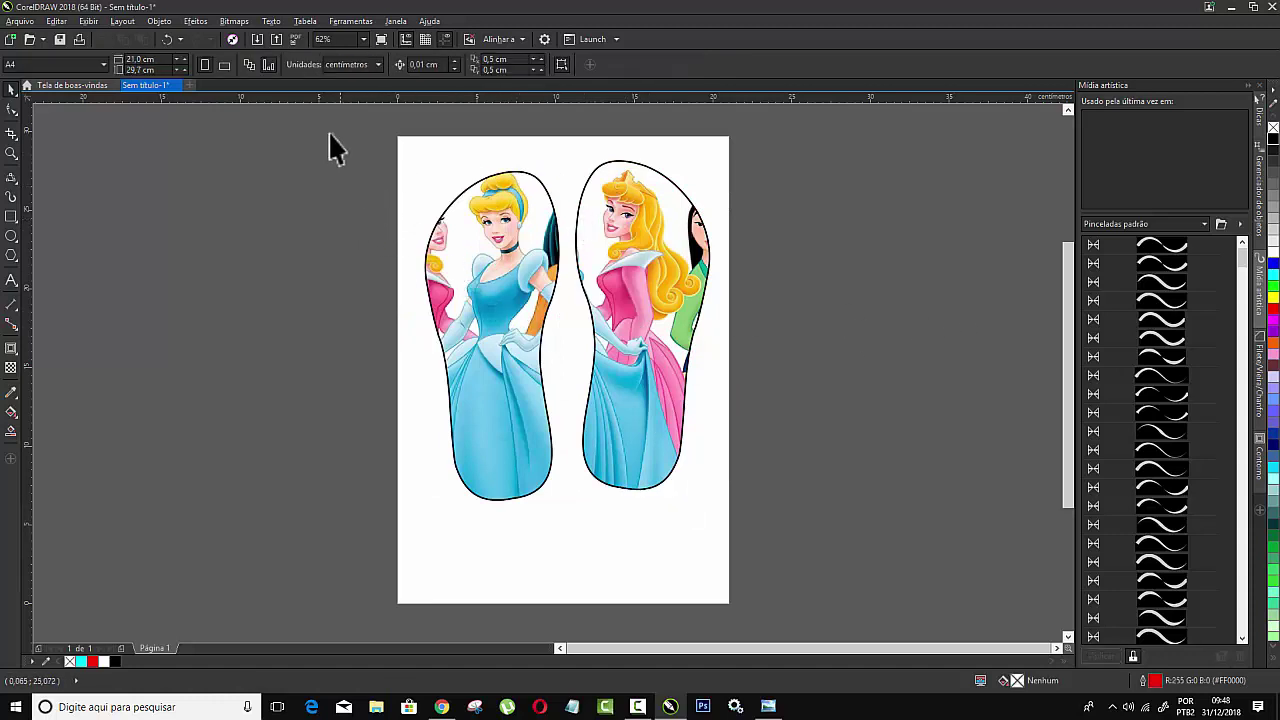
- Set both selected soles' outline to none and nudge the pair slightly down and left
mouse_move(337, 124)
mouse_down()
mouse_move(574, 336)
mouse_move(771, 548)
mouse_up()
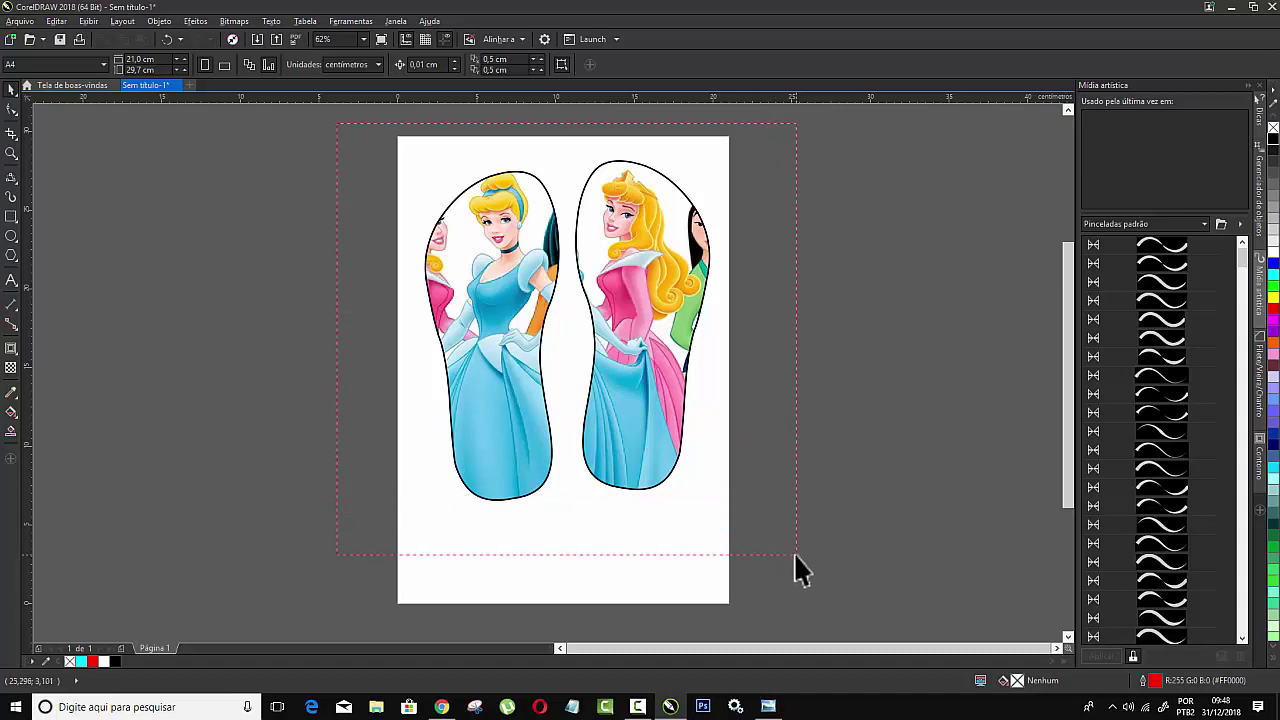
drag(795, 555, 795, 555)
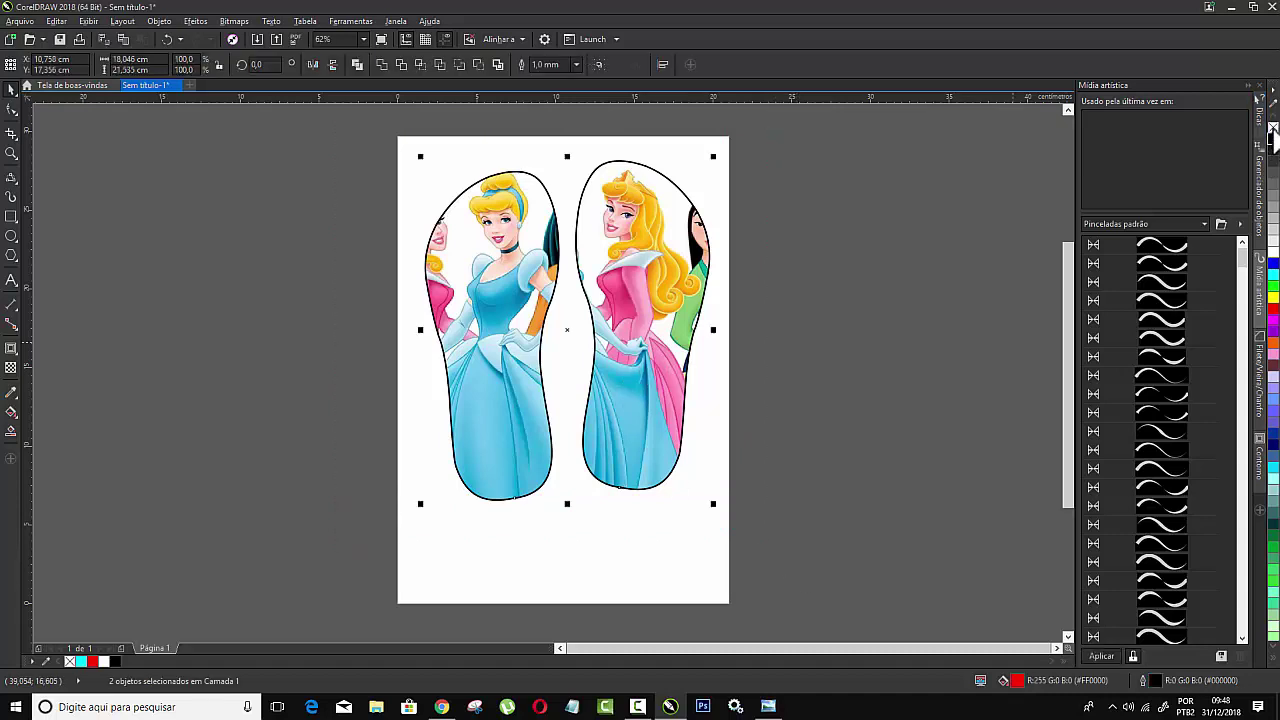
right_click(1273, 128)
drag(657, 247, 653, 254)
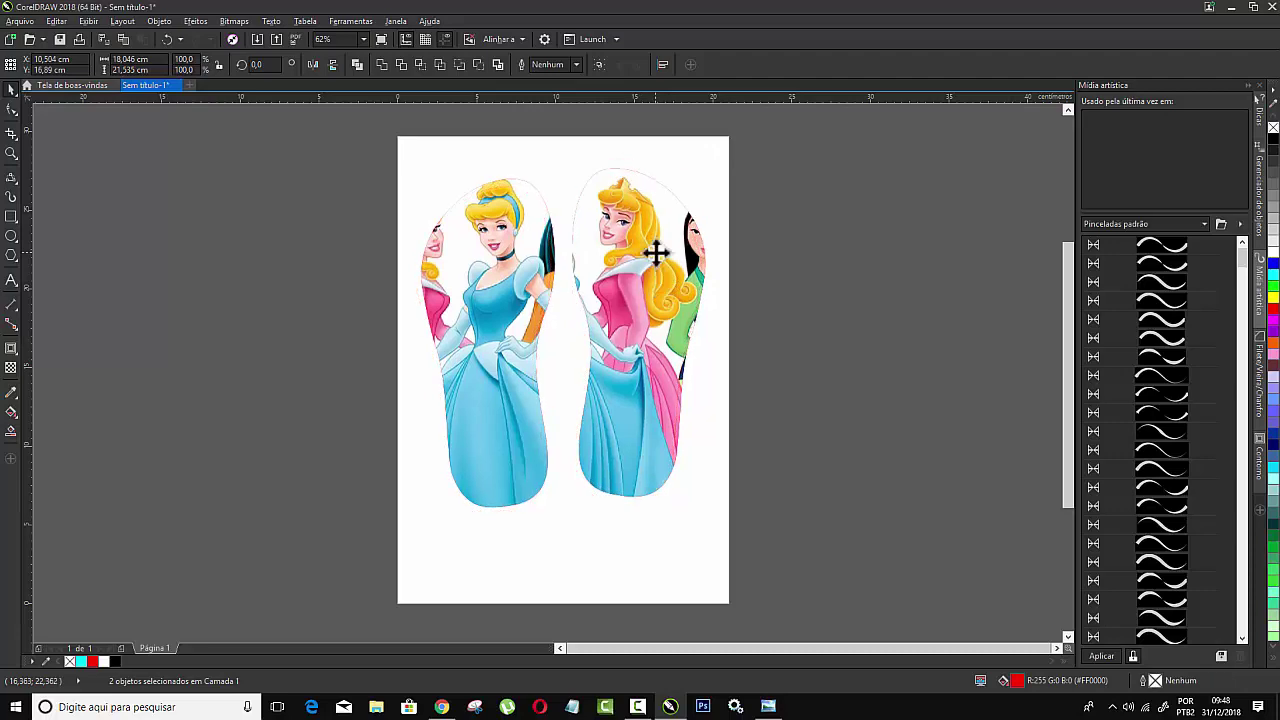
click(475, 151)
- Zoom in and out to inspect the finished Cinderella and Aurora sole pair
scroll(538, 191, up, 2)
scroll(538, 191, up, 1)
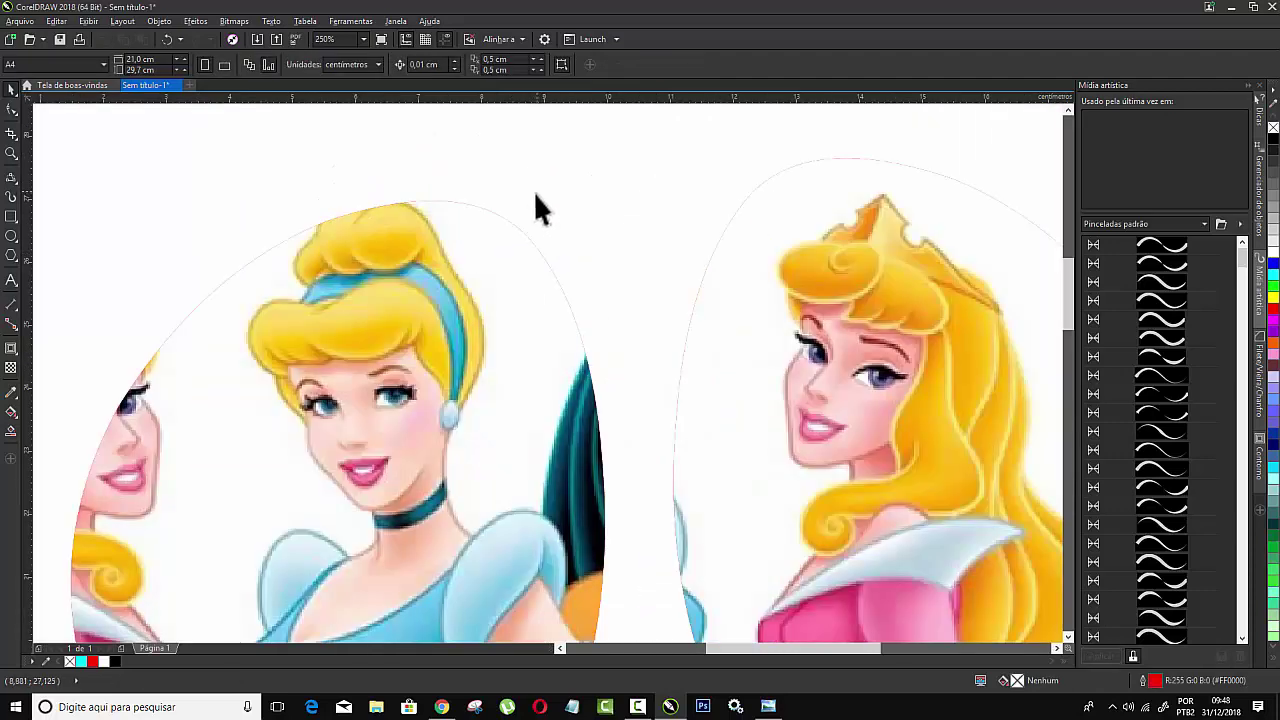
scroll(533, 191, down, 3)
scroll(555, 290, up, 2)
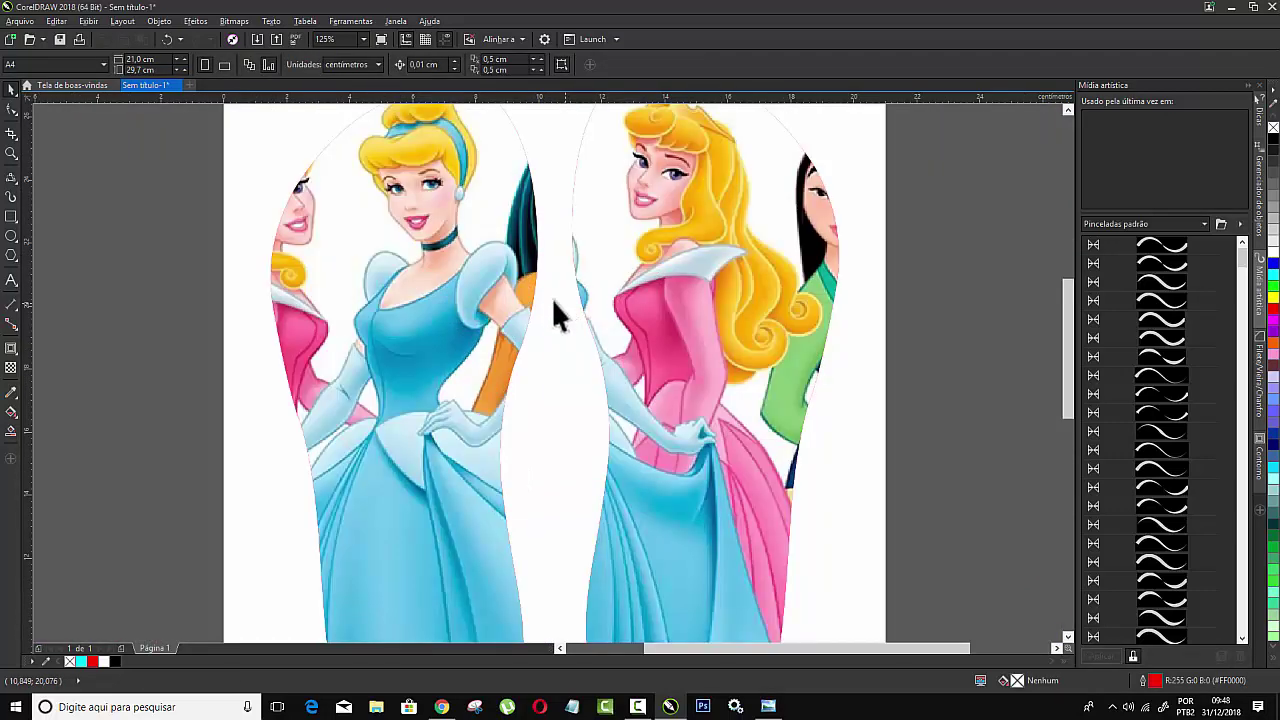
scroll(552, 305, down, 4)
scroll(541, 290, up, 2)
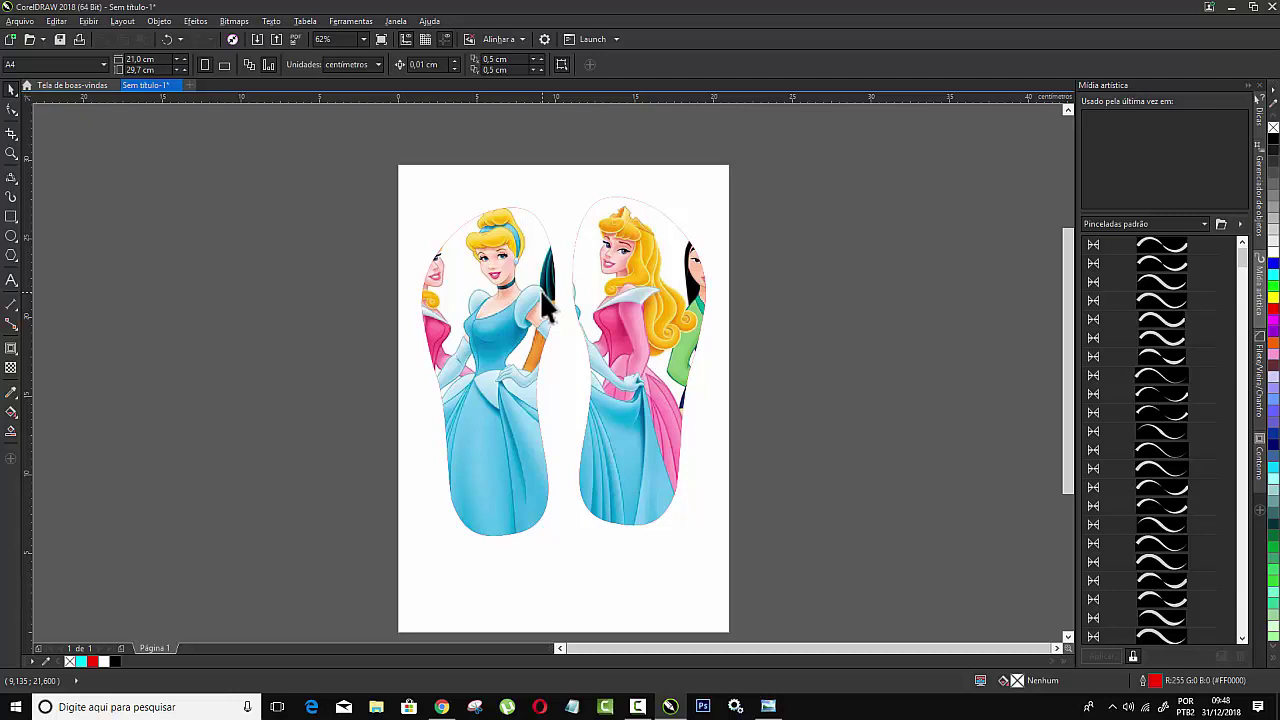
scroll(541, 296, up, 1)
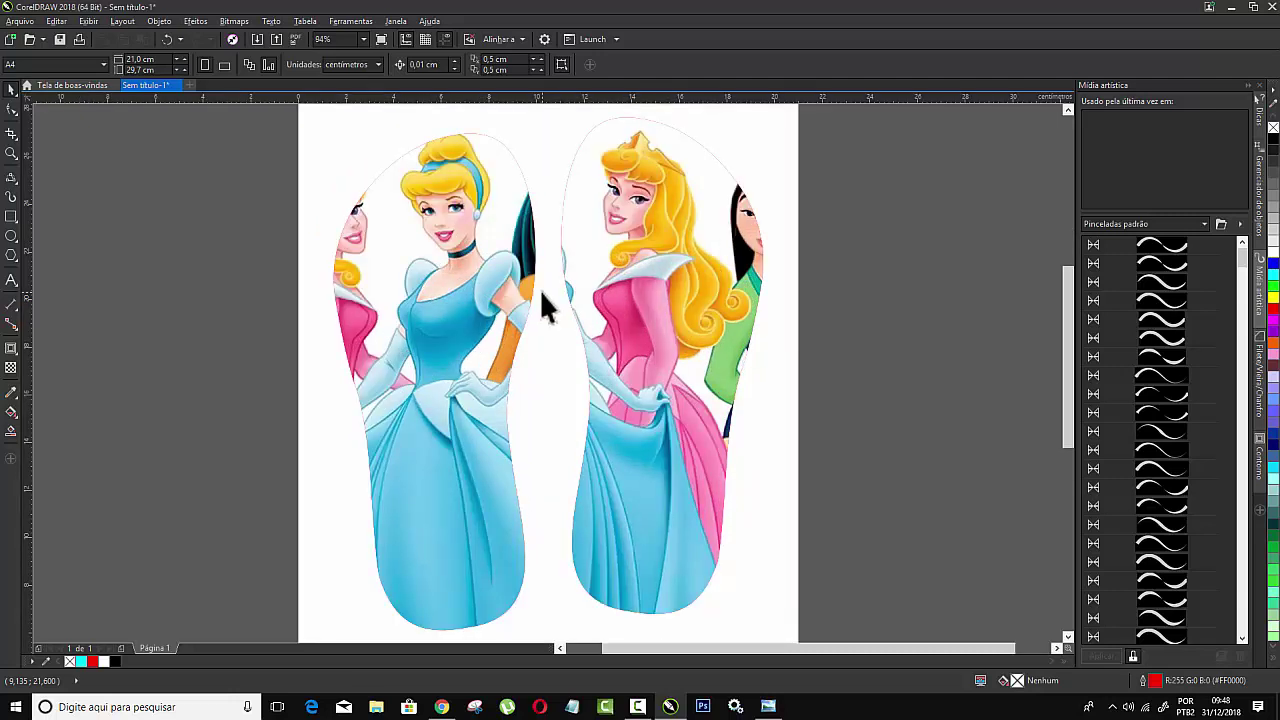